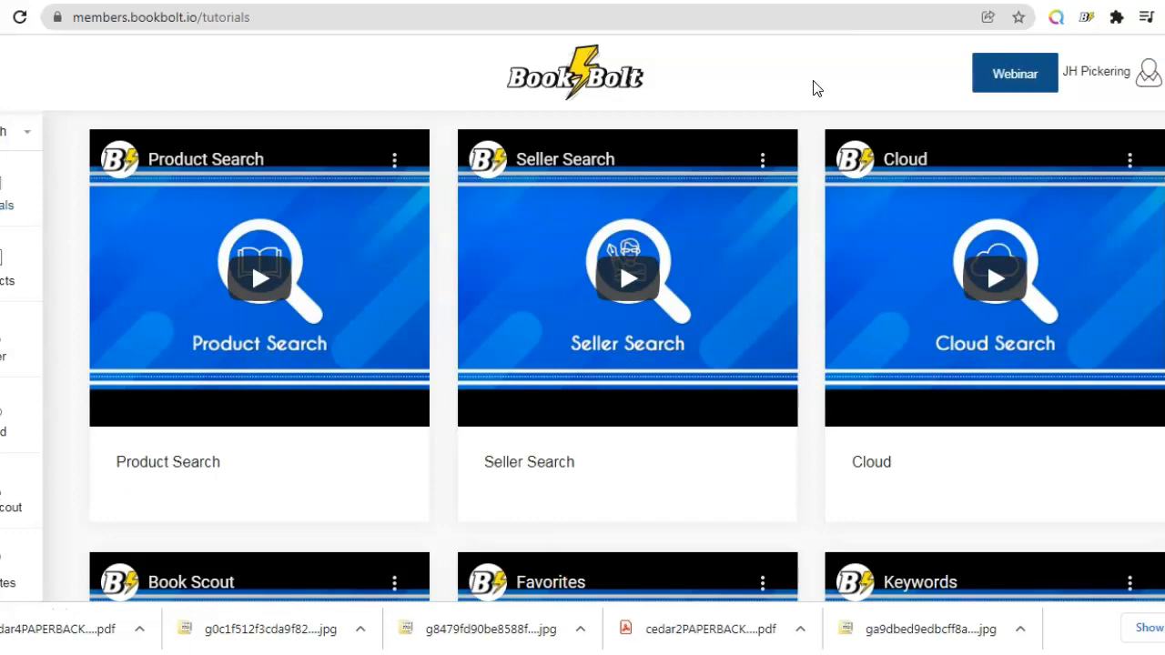
Step: Open the account menu and switch to the Book Bolt Lister extension page
{"action": "left_click", "coordinate": [869, 103]}
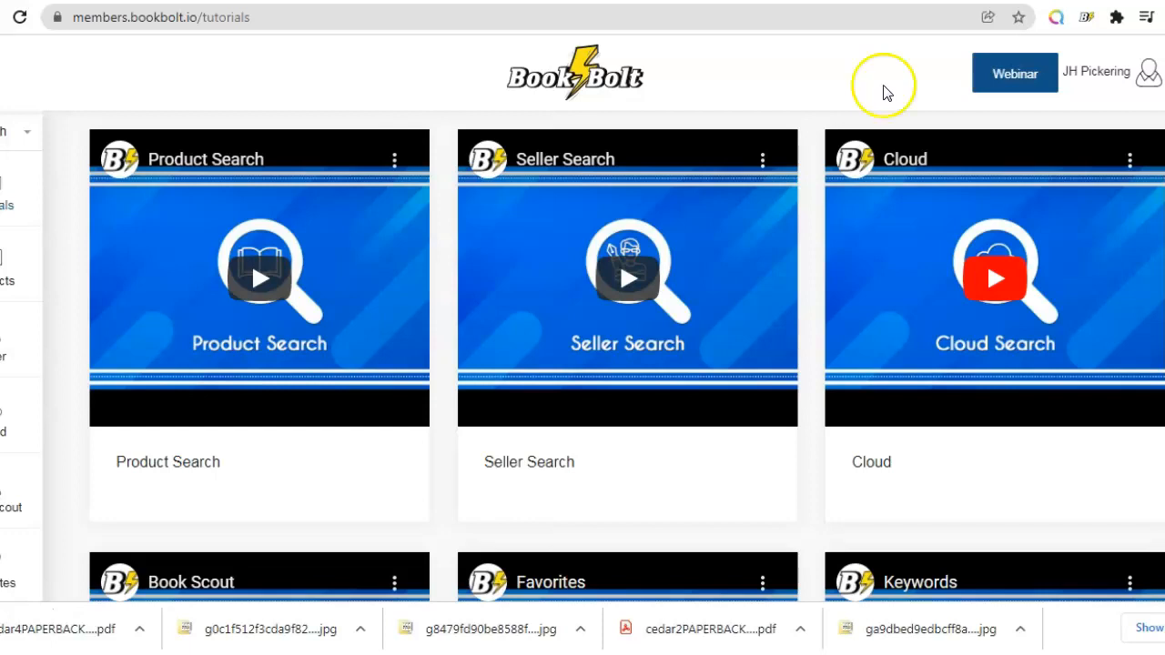
{"action": "left_click", "coordinate": [1148, 91]}
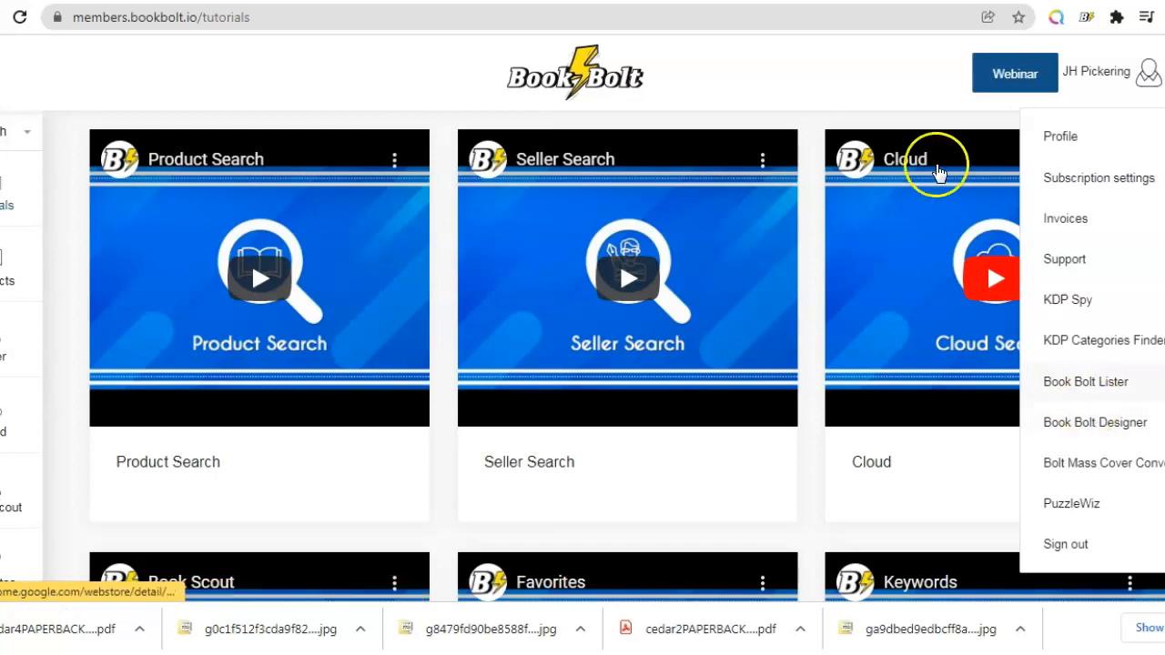
{"action": "left_click", "coordinate": [847, 1]}
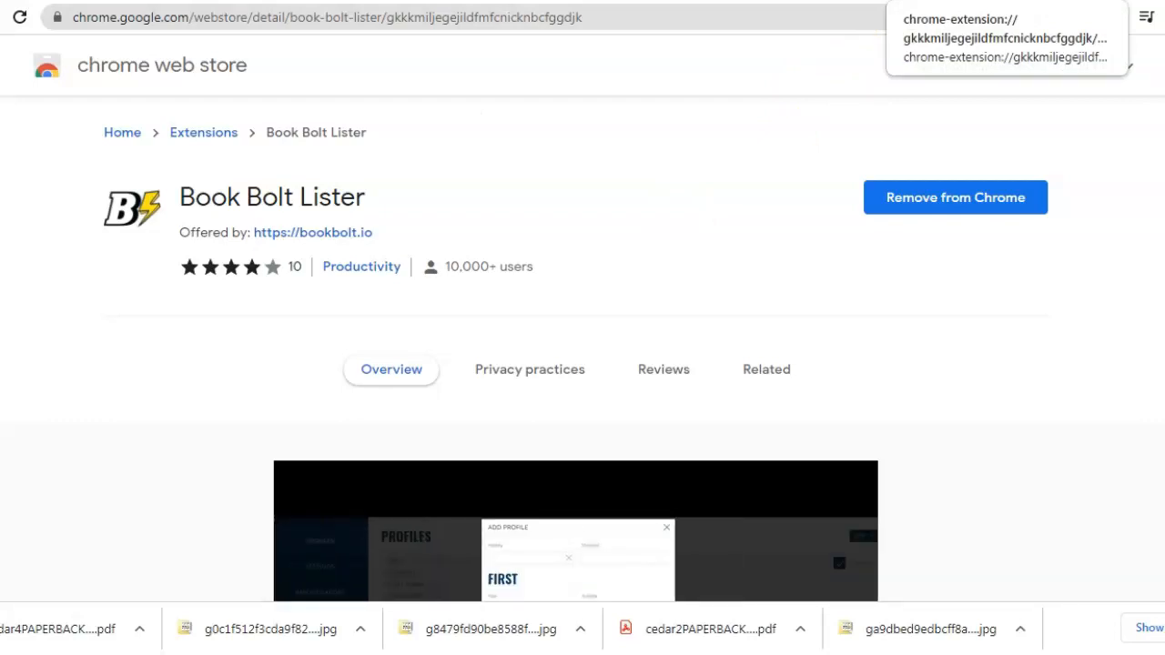
{"action": "left_click", "coordinate": [929, 1]}
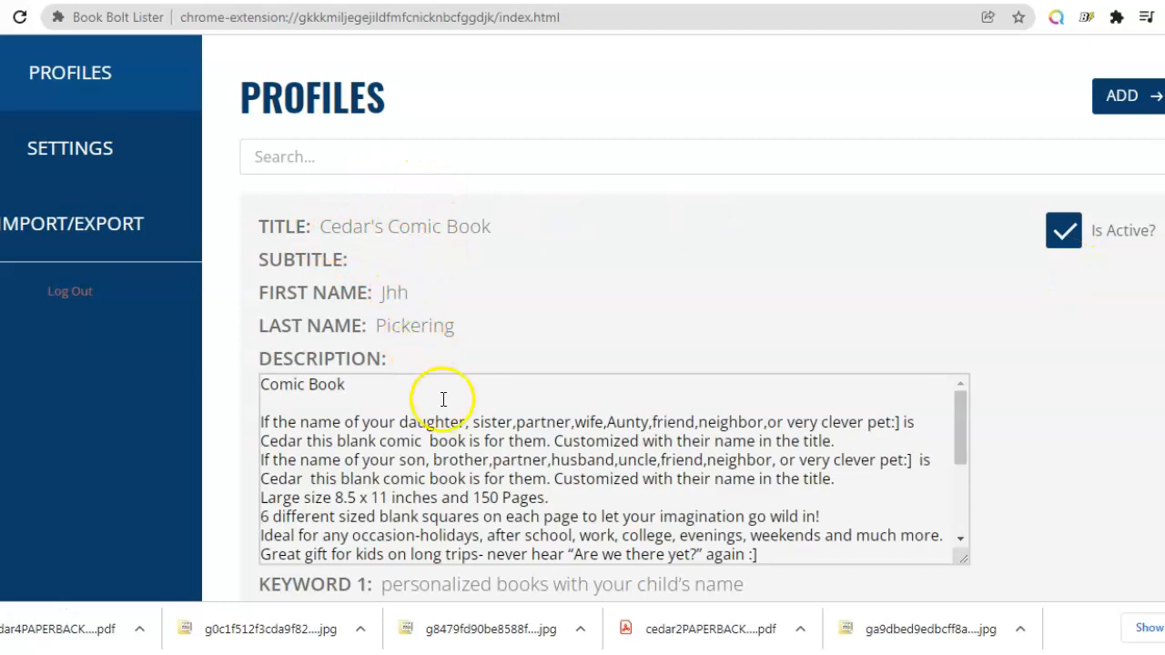
Step: Review the Cedar's Comic Book profile's title, description, keywords, categories and trim size
{"action": "left_click_drag", "start_coordinate": [963, 425], "coordinate": [965, 509]}
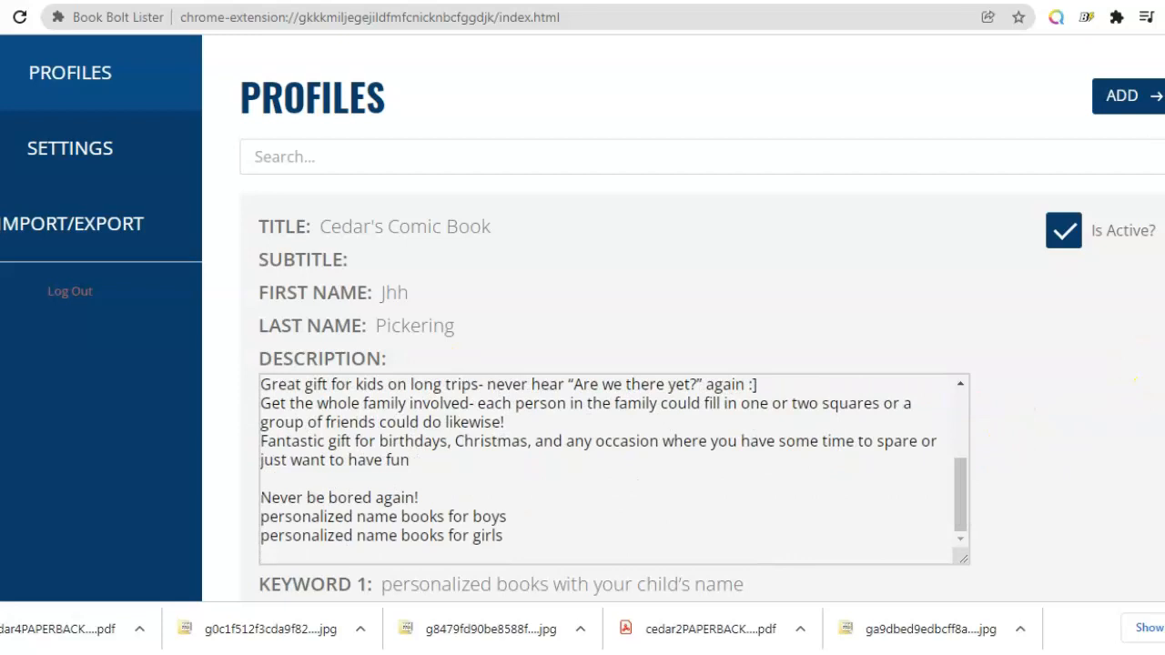
{"action": "scroll", "coordinate": [653, 367], "scroll_direction": "down", "scroll_amount": 4}
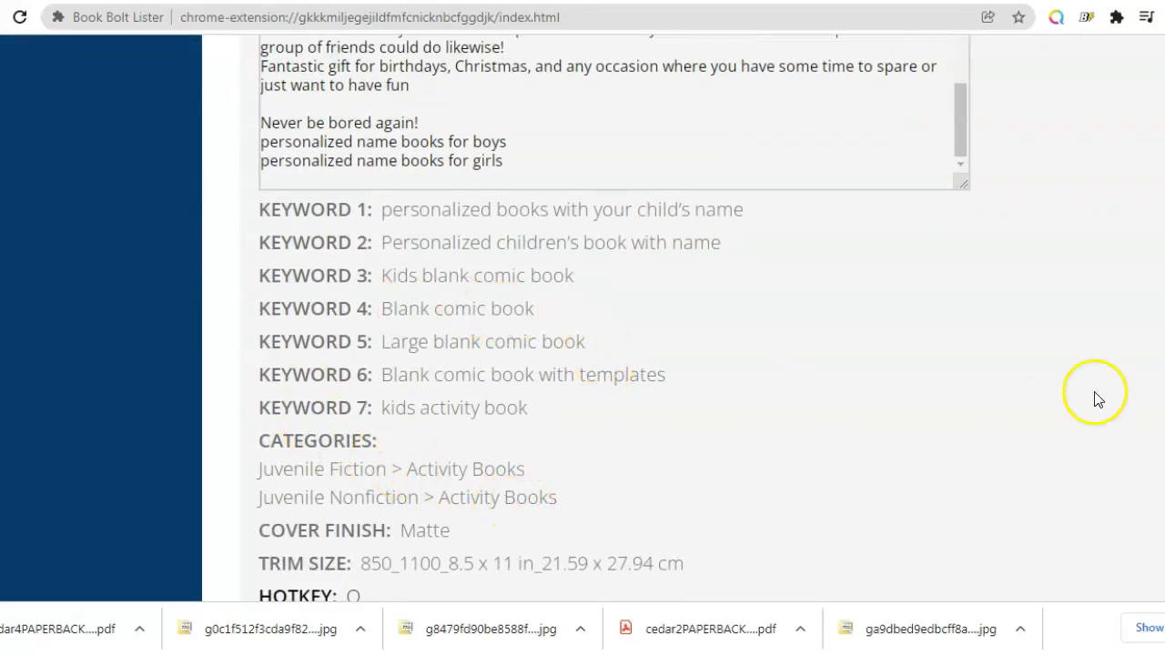
{"action": "scroll", "coordinate": [801, 437], "scroll_direction": "down", "scroll_amount": 1}
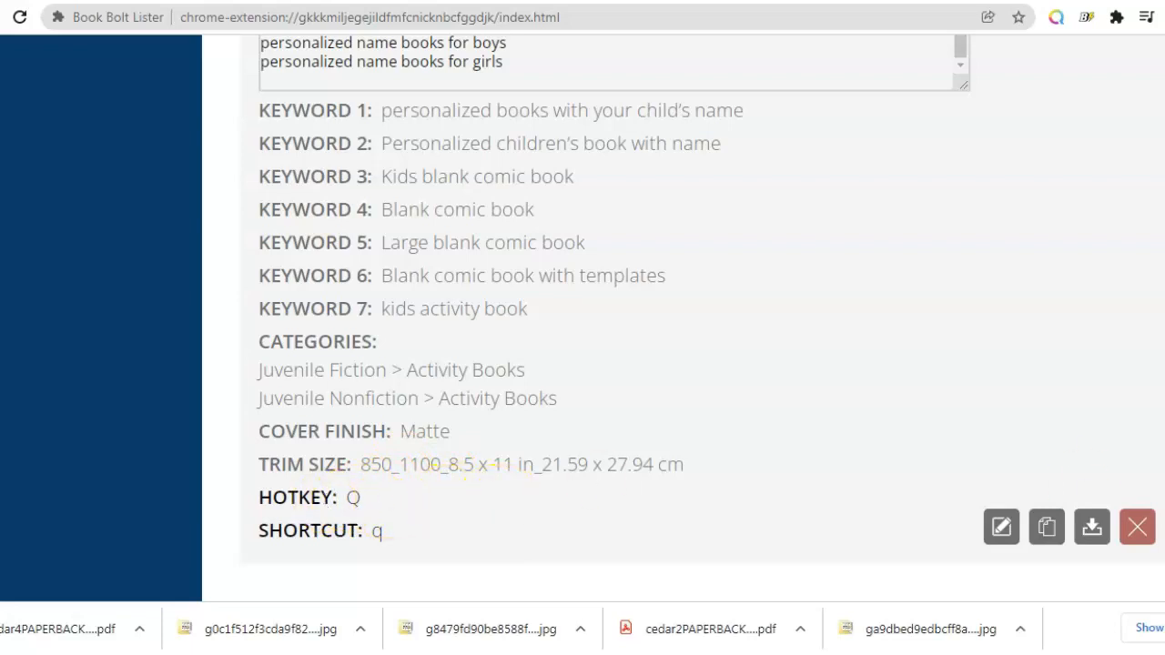
{"action": "scroll", "coordinate": [582, 319], "scroll_direction": "up", "scroll_amount": 5}
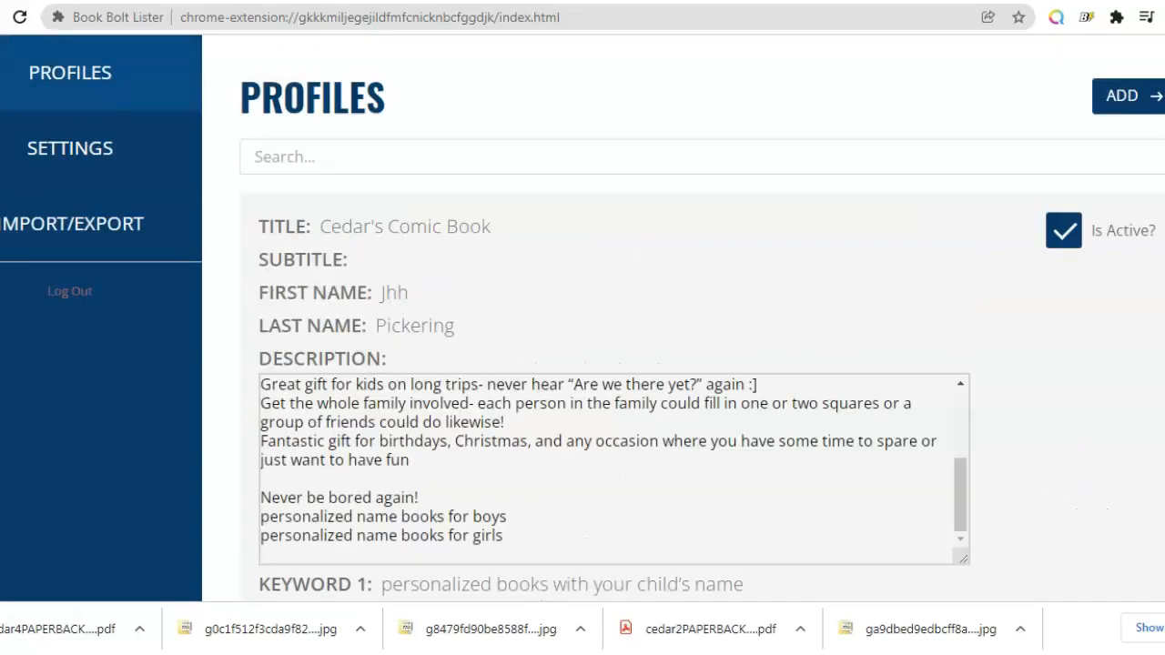
{"action": "scroll", "coordinate": [583, 318], "scroll_direction": "down", "scroll_amount": 1}
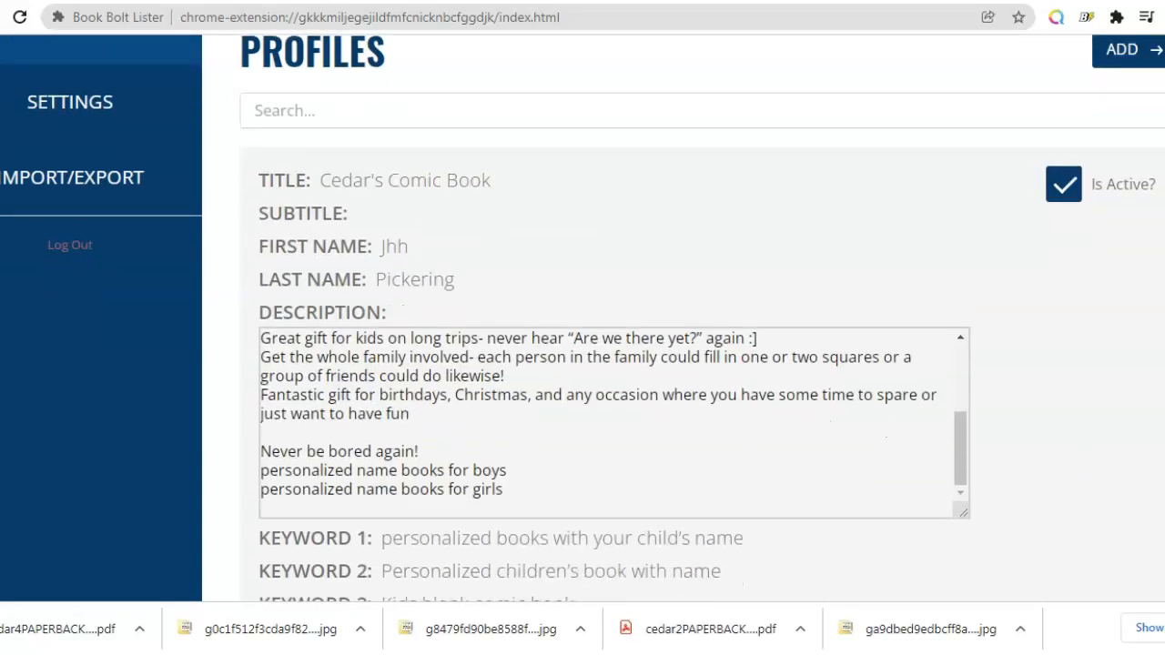
{"action": "scroll", "coordinate": [583, 318], "scroll_direction": "up", "scroll_amount": 1}
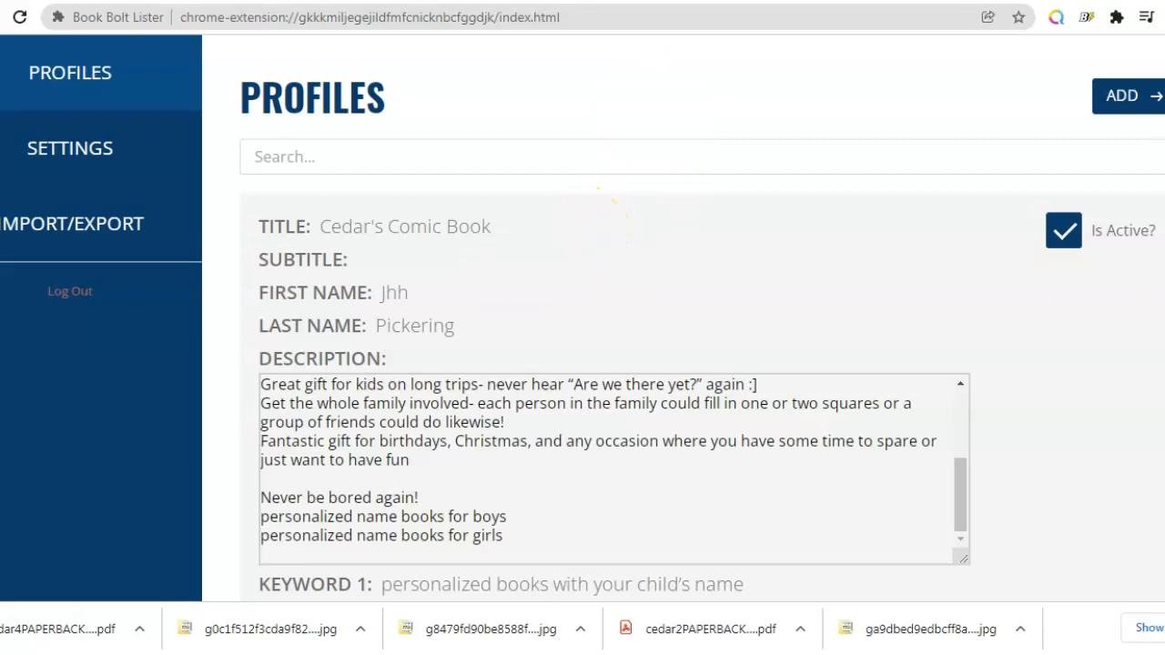
{"action": "left_click", "coordinate": [574, 156]}
{"action": "left_click", "coordinate": [576, 146]}
{"action": "scroll", "coordinate": [583, 315], "scroll_direction": "down", "scroll_amount": 1}
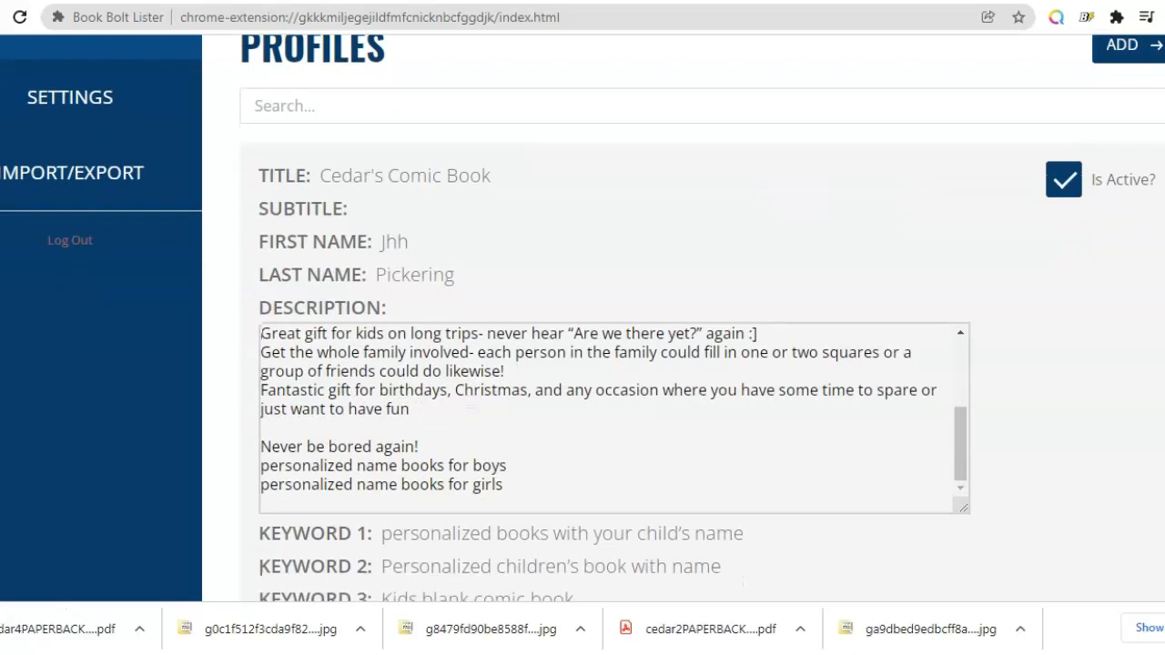
{"action": "scroll", "coordinate": [583, 315], "scroll_direction": "up", "scroll_amount": 1}
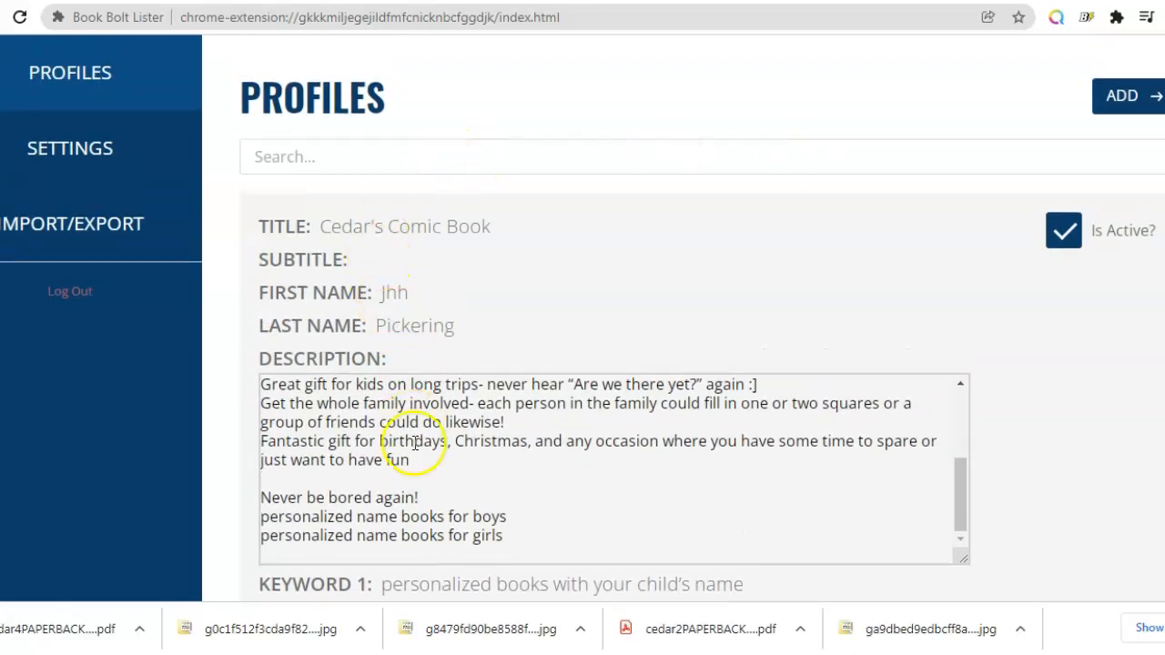
{"action": "scroll", "coordinate": [582, 327], "scroll_direction": "down", "scroll_amount": 9}
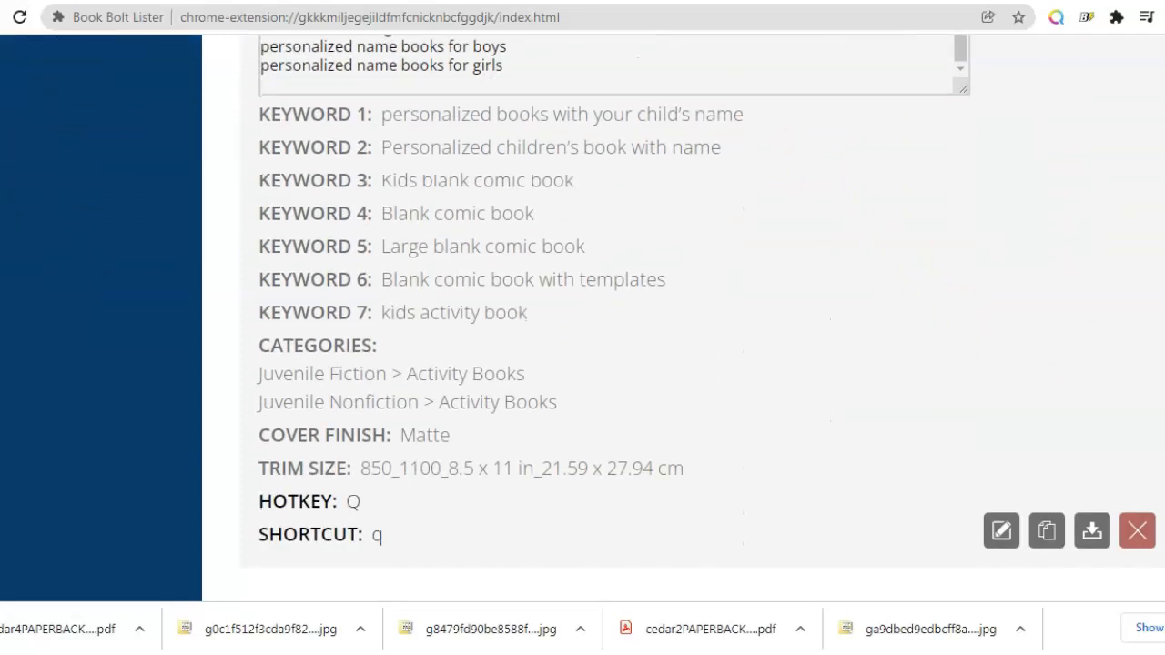
{"action": "scroll", "coordinate": [583, 328], "scroll_direction": "up", "scroll_amount": 9}
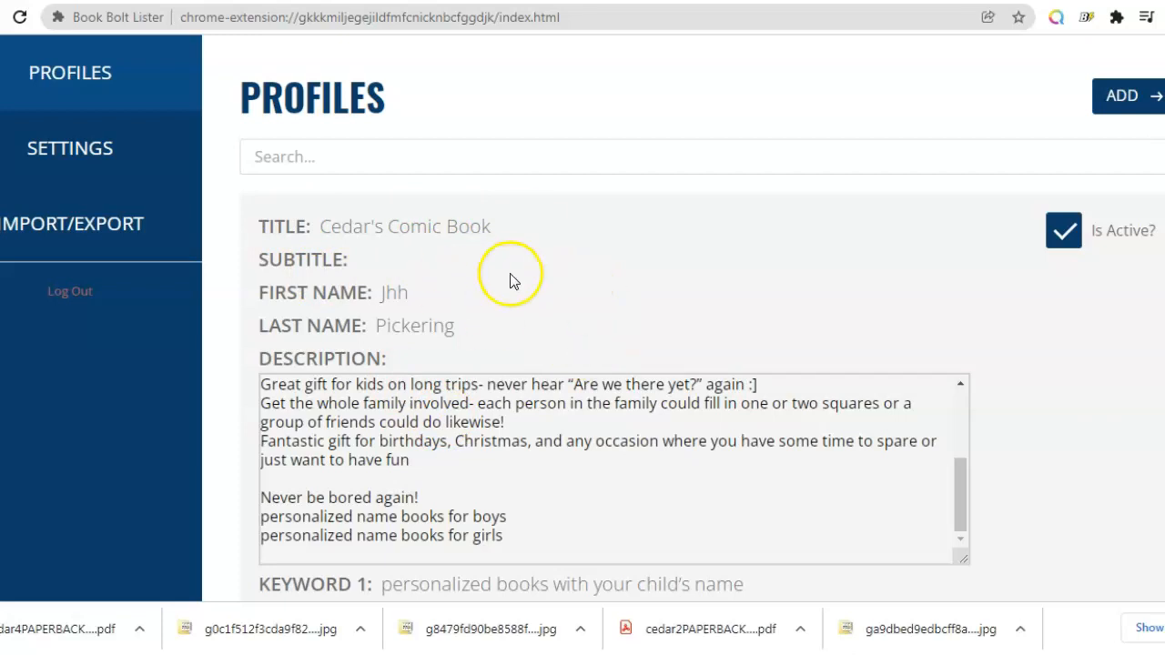
Step: Switch to the Book Bolt Designer tab and start a new blank cover design
{"action": "left_click", "coordinate": [407, 243]}
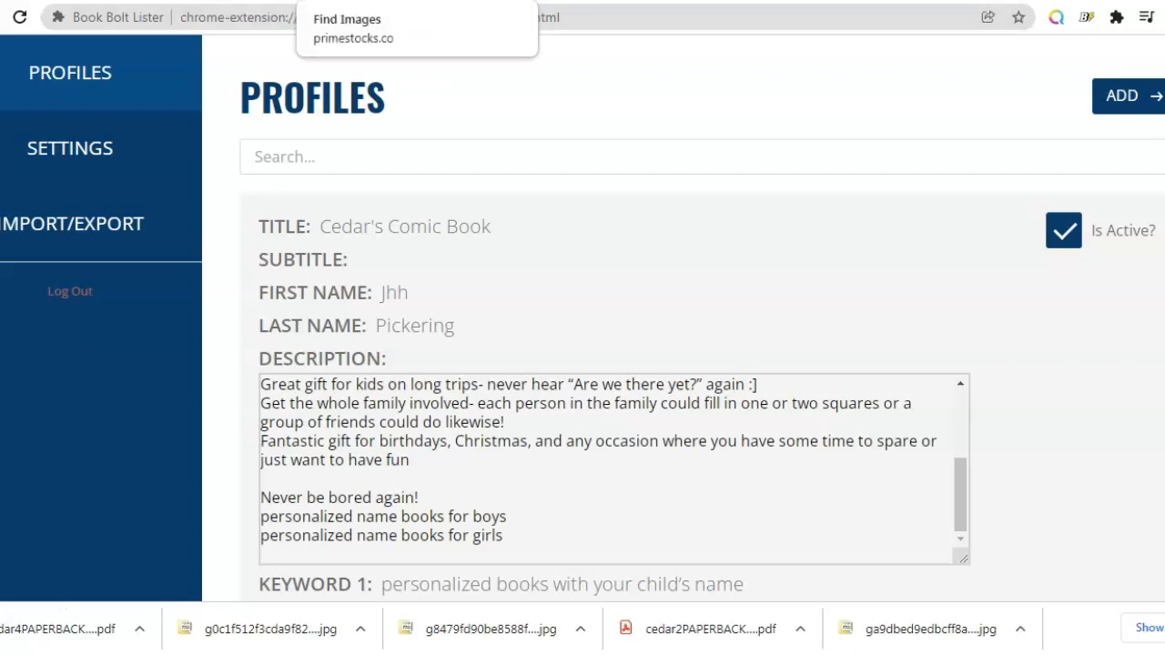
{"action": "left_click", "coordinate": [480, 0]}
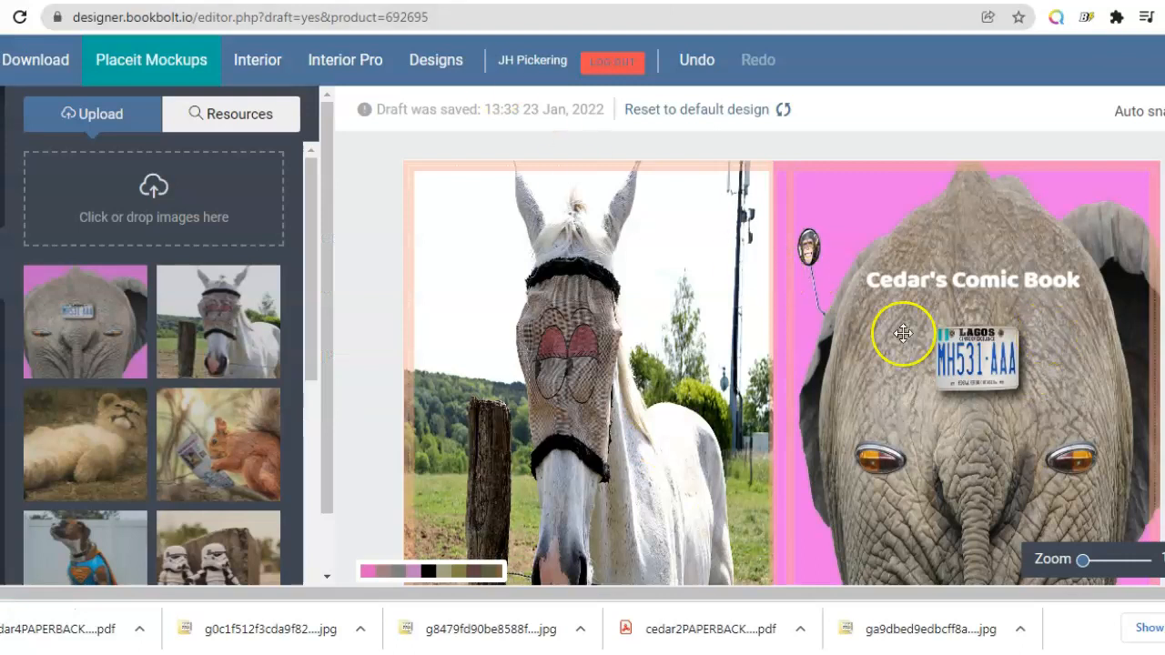
{"action": "left_click", "coordinate": [11, 60]}
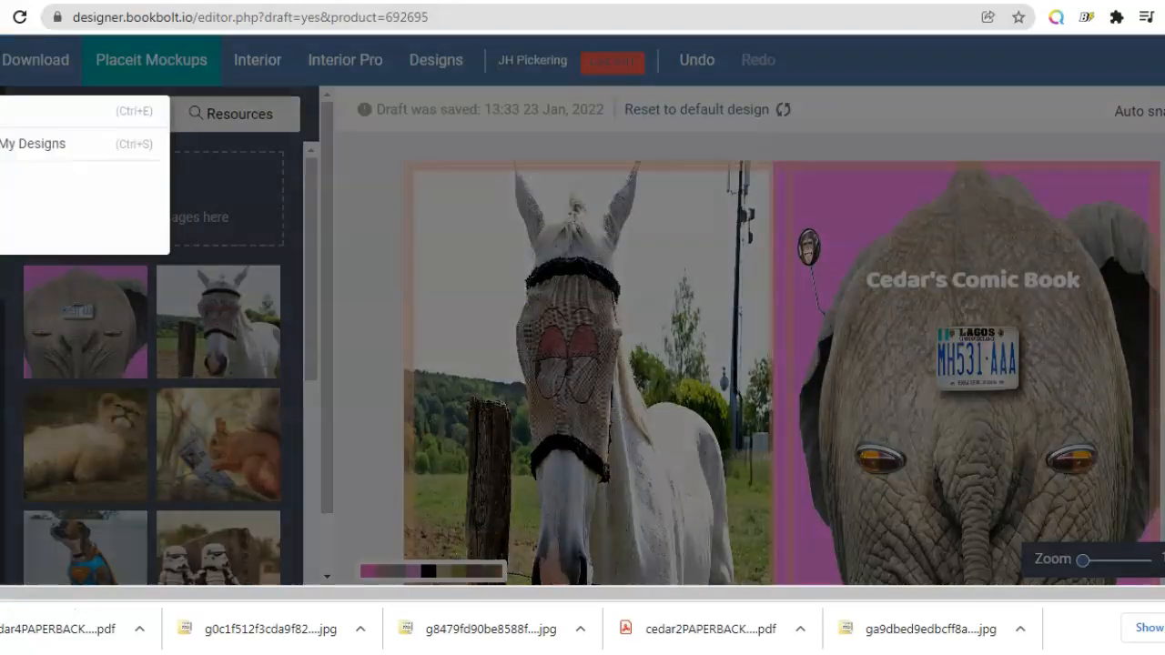
{"action": "left_click", "coordinate": [11, 111]}
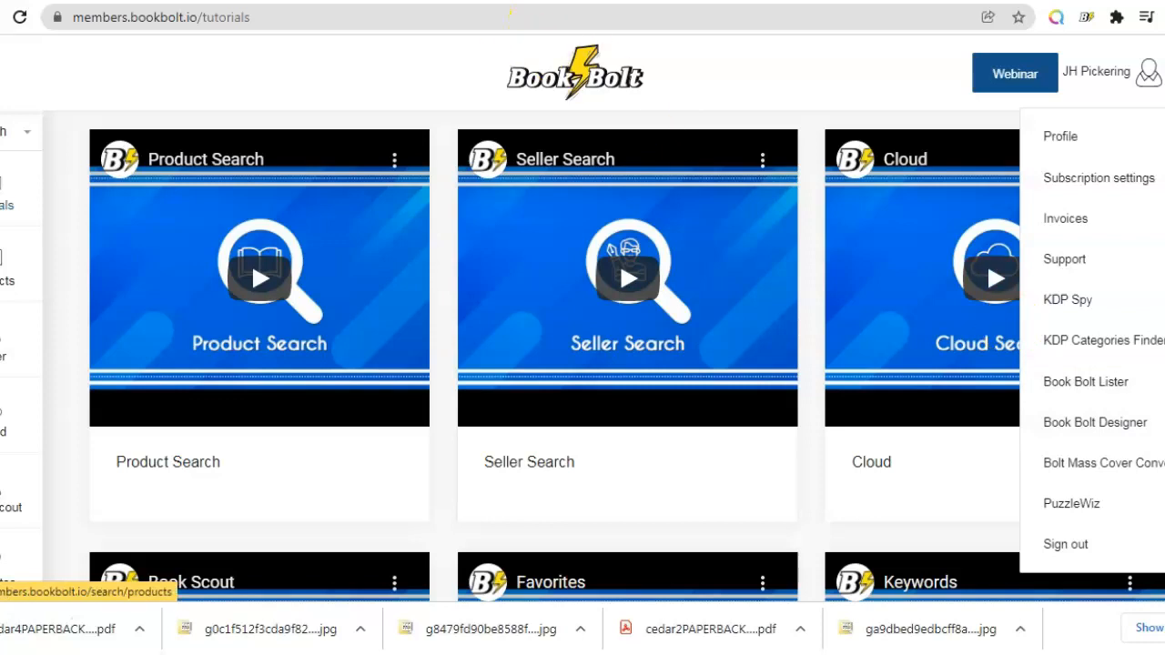
Step: Browse the Prime Stocks HD image results for comic and download a stormtrooper photo
{"action": "left_click", "coordinate": [511, 1]}
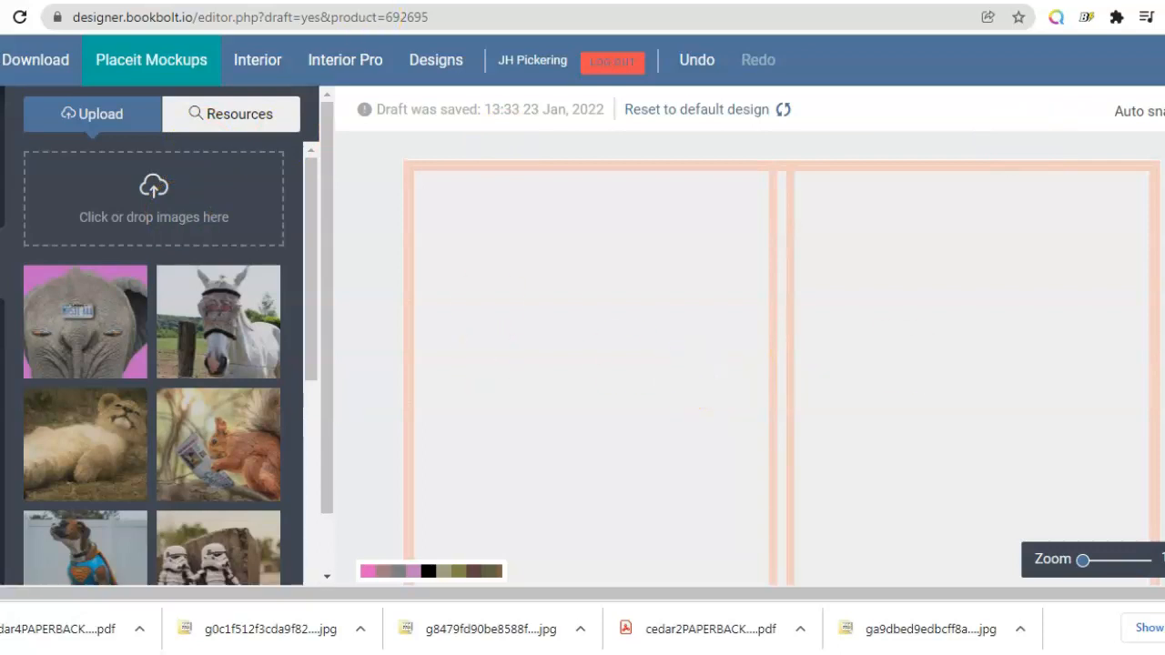
{"action": "left_click", "coordinate": [342, 2]}
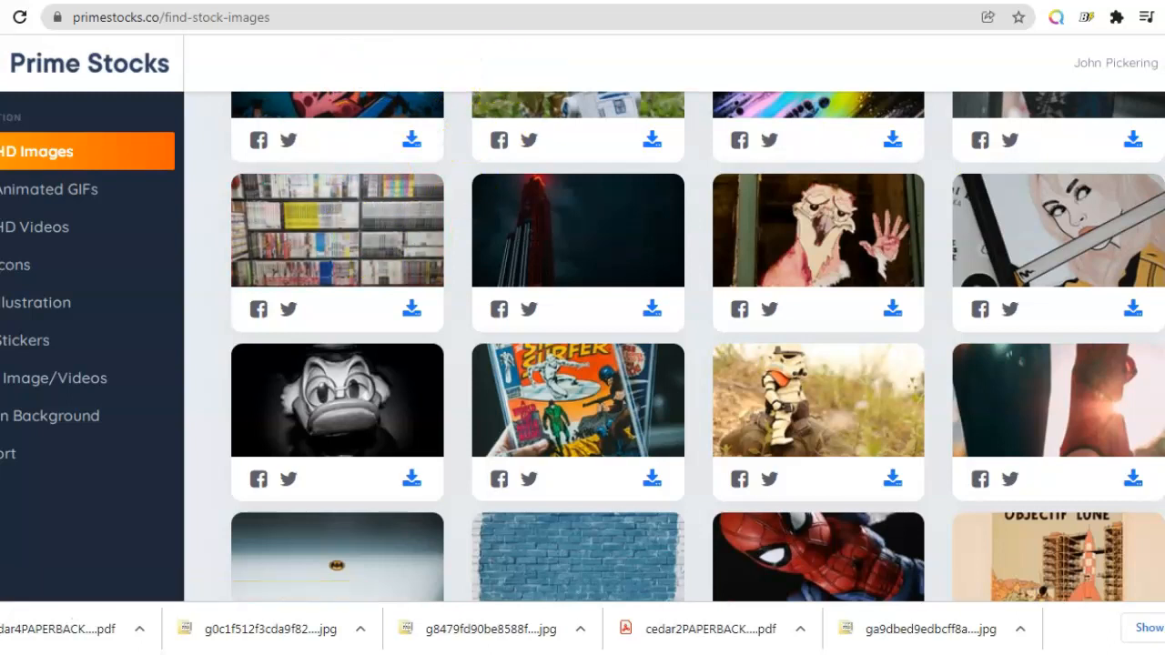
{"action": "scroll", "coordinate": [634, 90], "scroll_direction": "up", "scroll_amount": 10}
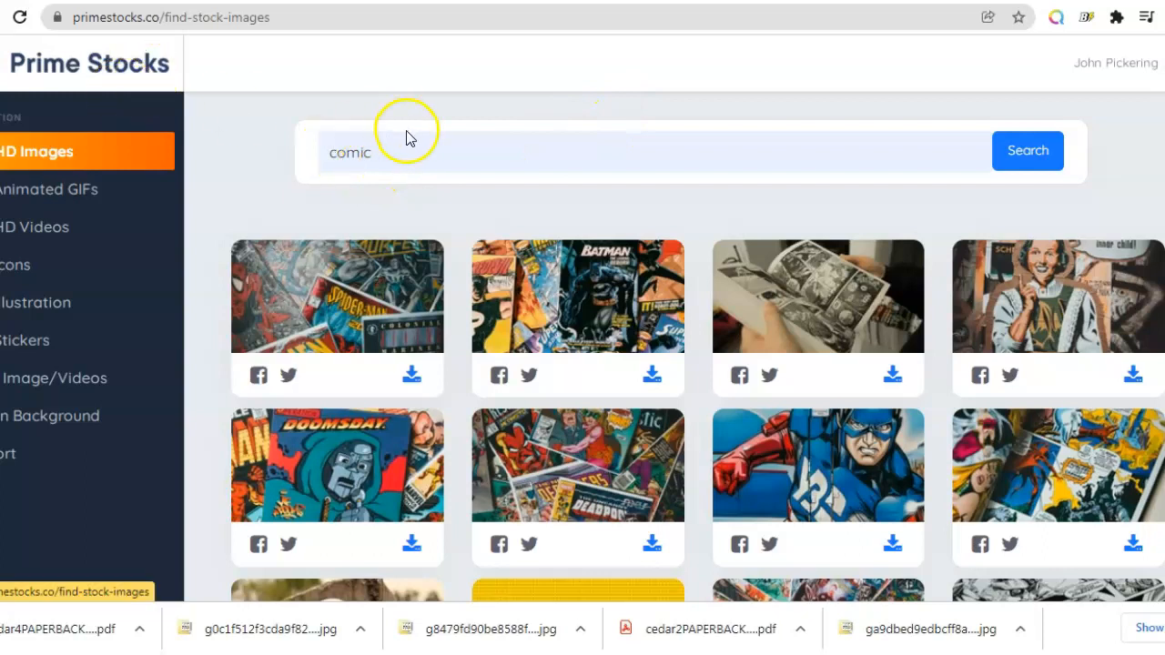
{"action": "left_click", "coordinate": [511, 159]}
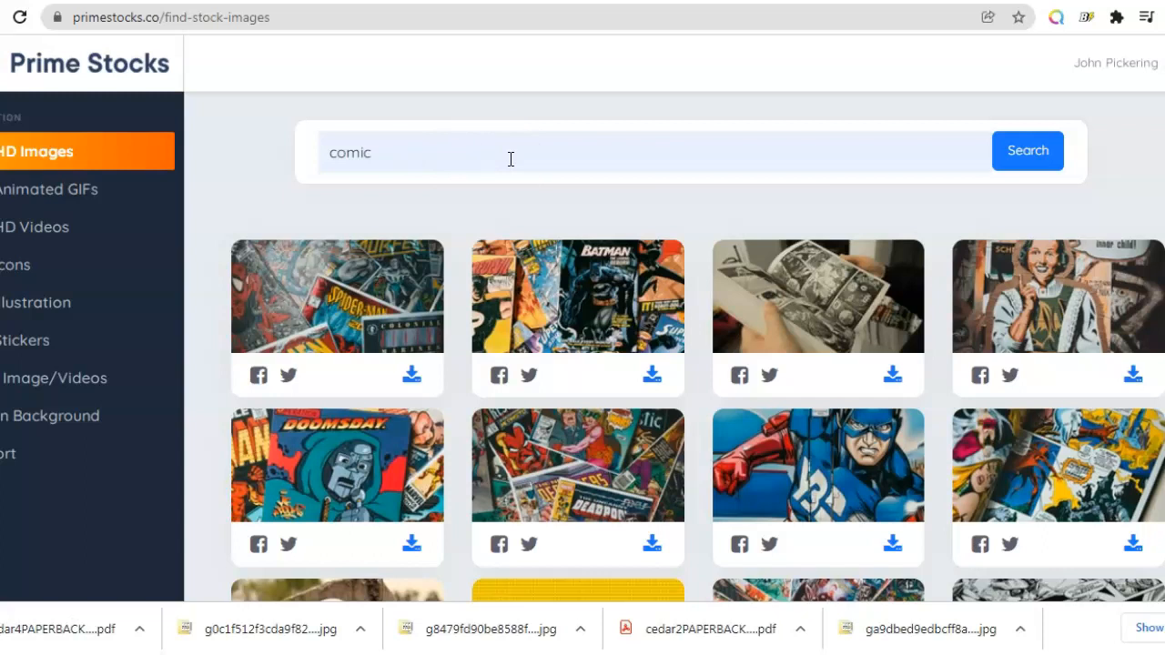
{"action": "left_click", "coordinate": [506, 160]}
{"action": "scroll", "coordinate": [698, 346], "scroll_direction": "down", "scroll_amount": 5}
{"action": "scroll", "coordinate": [698, 345], "scroll_direction": "down", "scroll_amount": 5}
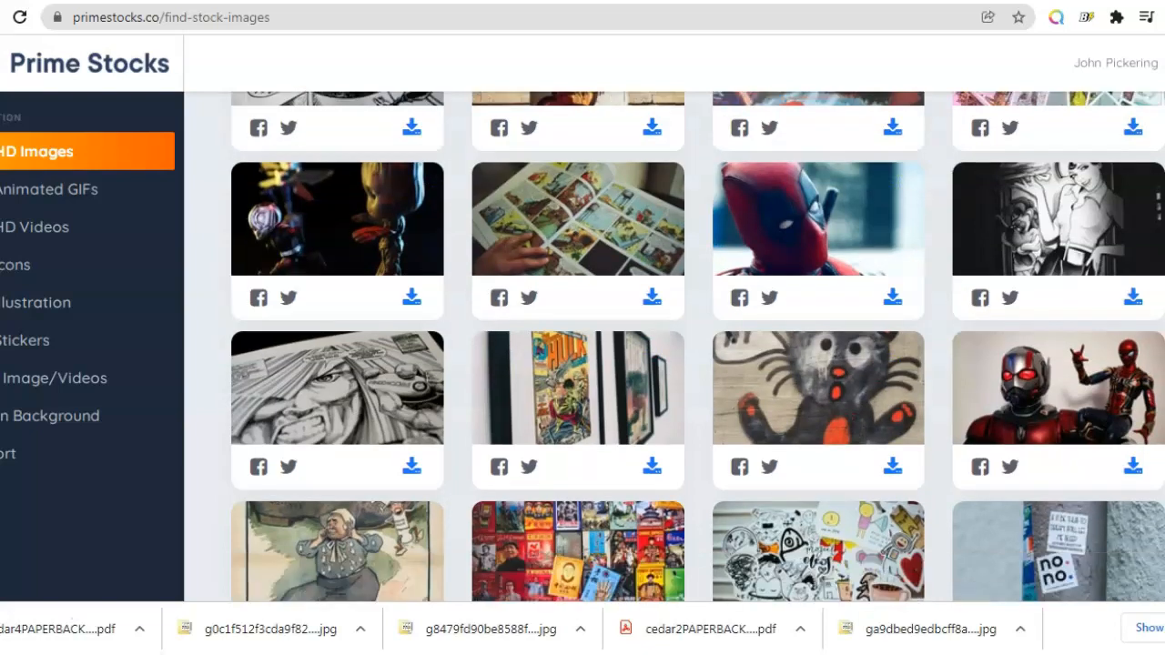
{"action": "scroll", "coordinate": [698, 346], "scroll_direction": "down", "scroll_amount": 5}
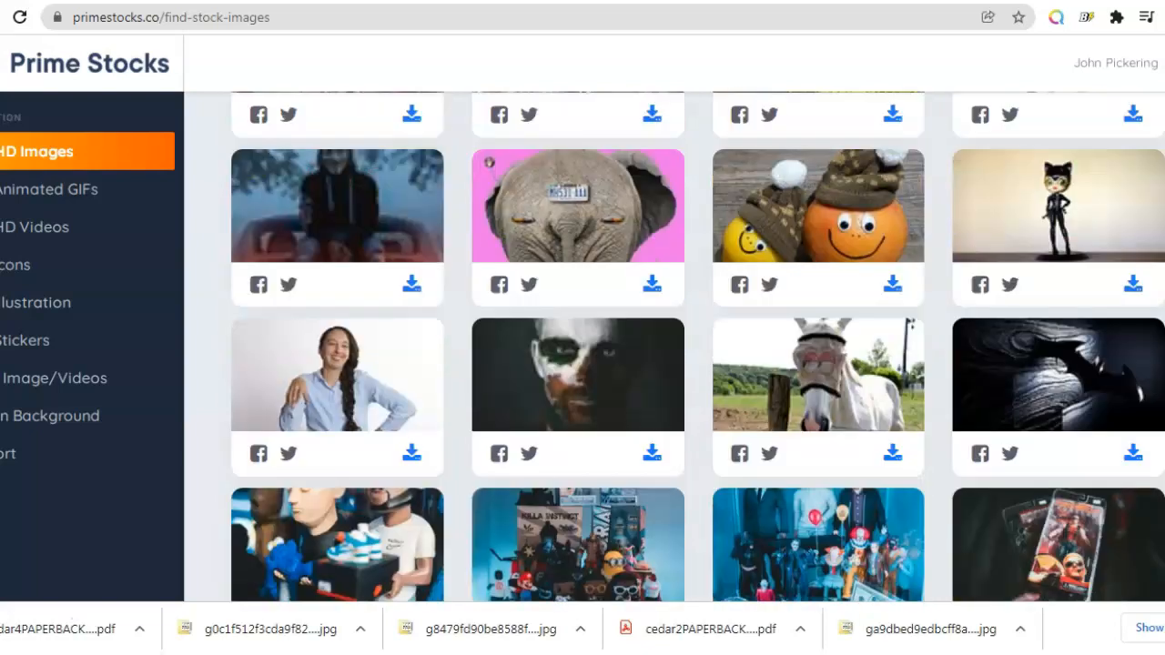
{"action": "scroll", "coordinate": [698, 346], "scroll_direction": "down", "scroll_amount": 10}
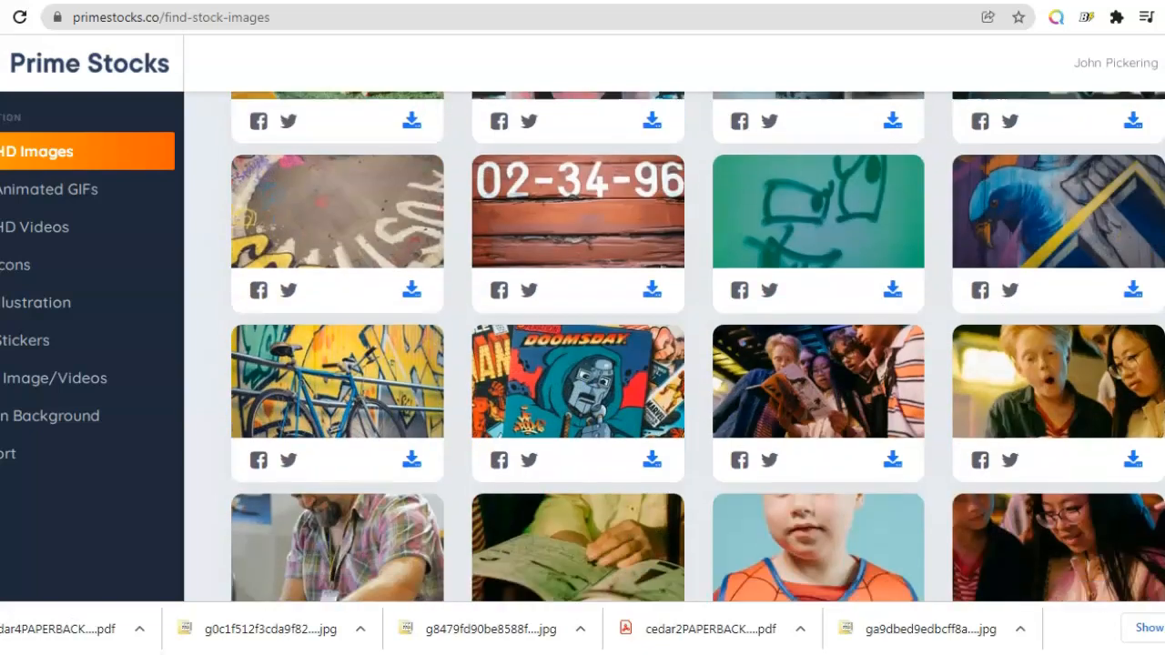
{"action": "scroll", "coordinate": [698, 345], "scroll_direction": "down", "scroll_amount": 10}
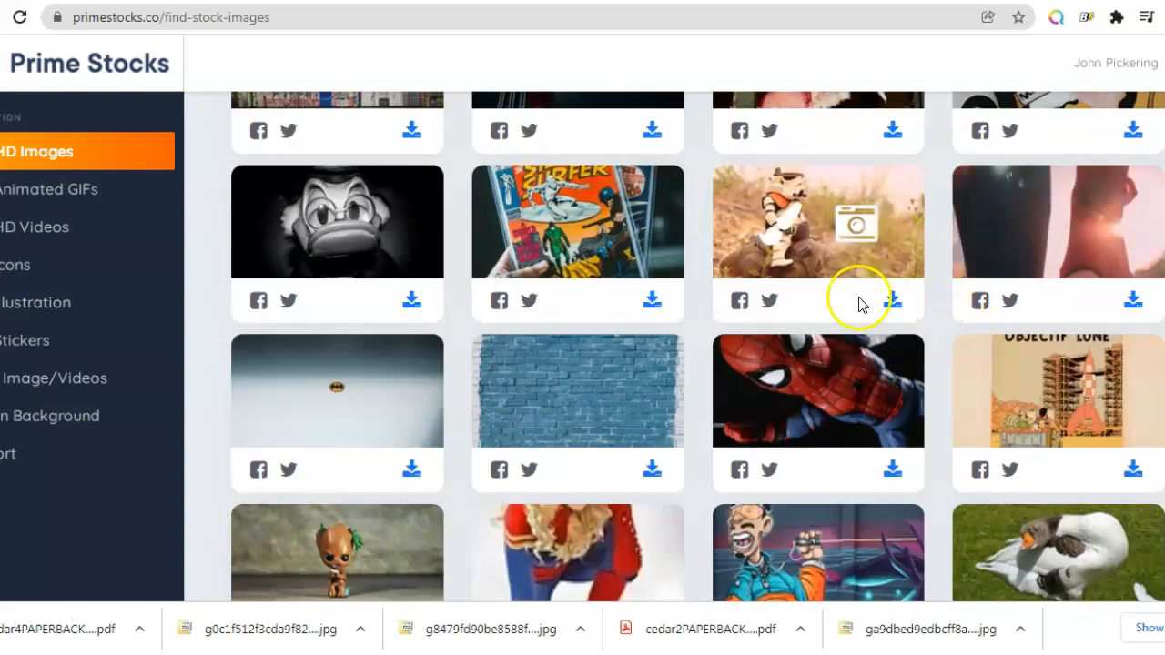
{"action": "left_click", "coordinate": [893, 305]}
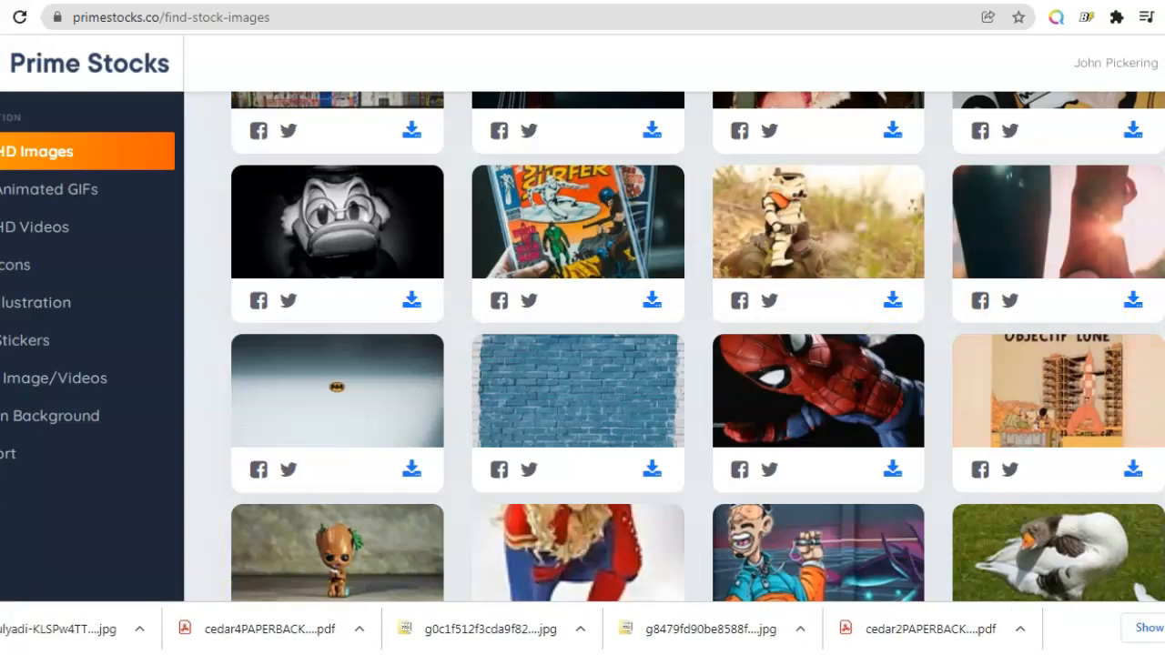
Step: Scroll further through the comic results and download a second stormtrooper photo
{"action": "scroll", "coordinate": [697, 347], "scroll_direction": "down", "scroll_amount": 3}
{"action": "scroll", "coordinate": [697, 347], "scroll_direction": "down", "scroll_amount": 5}
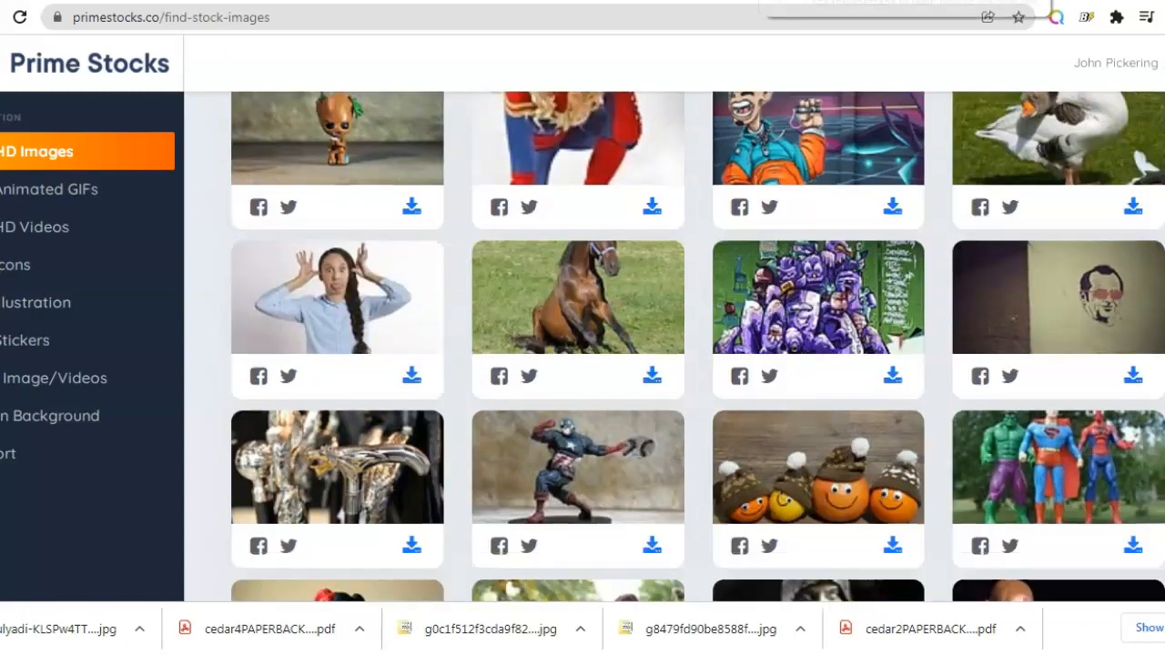
{"action": "scroll", "coordinate": [697, 346], "scroll_direction": "down", "scroll_amount": 2}
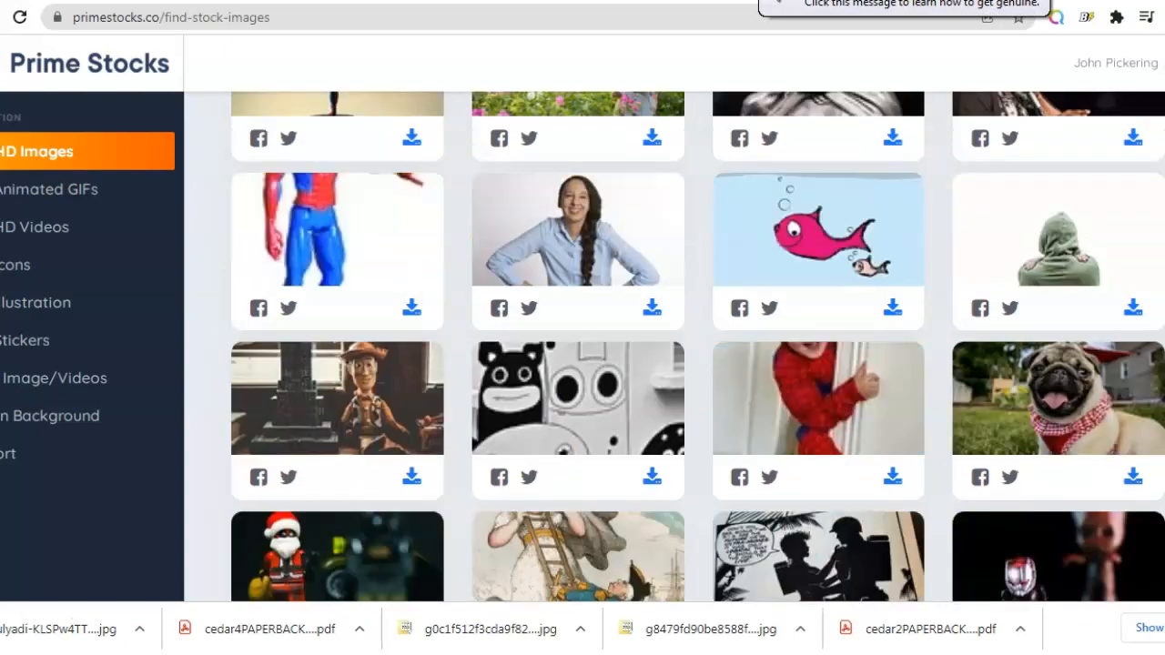
{"action": "scroll", "coordinate": [697, 347], "scroll_direction": "down", "scroll_amount": 6}
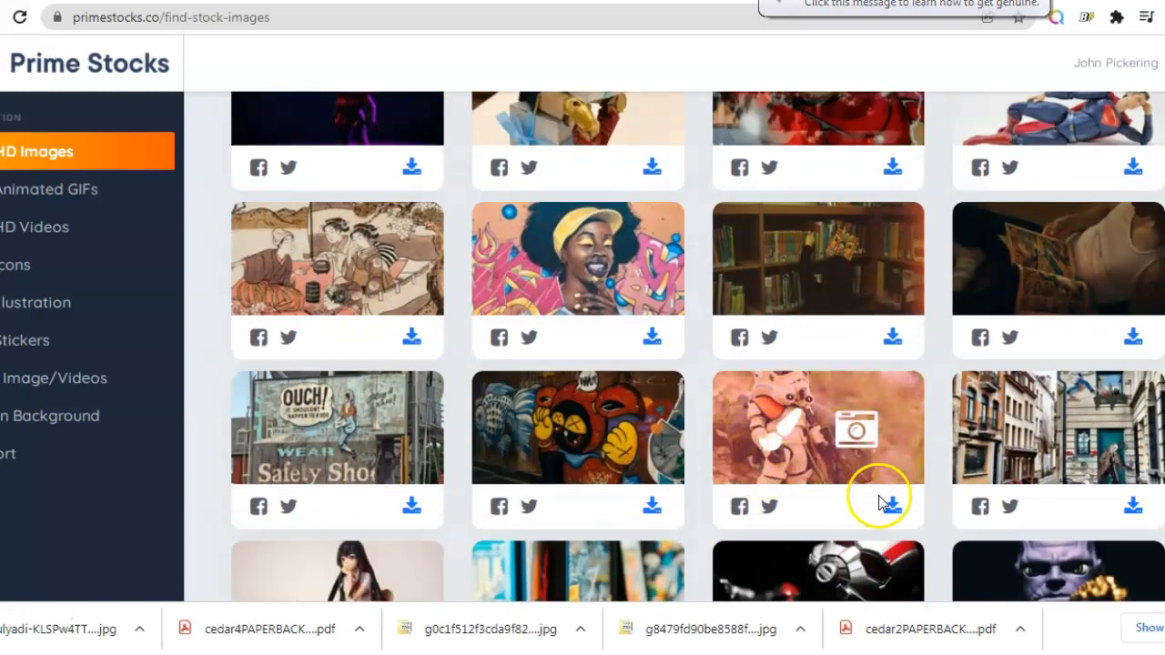
{"action": "left_click", "coordinate": [892, 508]}
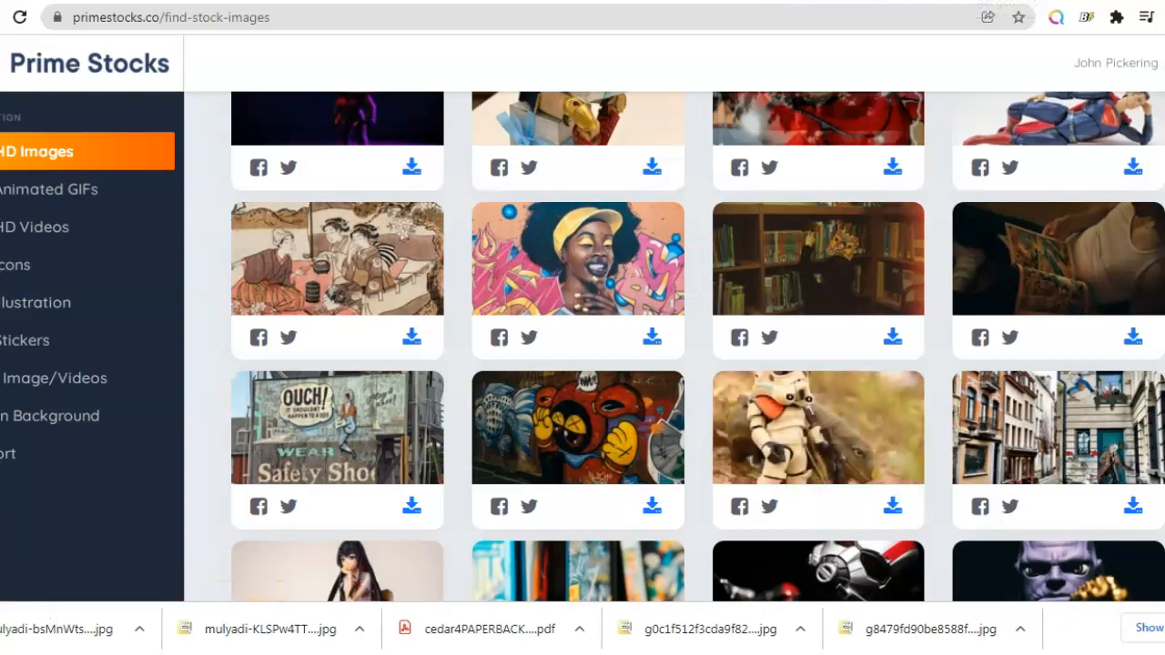
Step: Upload both downloaded stormtrooper images into the designer and place the standing stormtrooper on the front cover
{"action": "key", "text": "ctrl+Tab"}
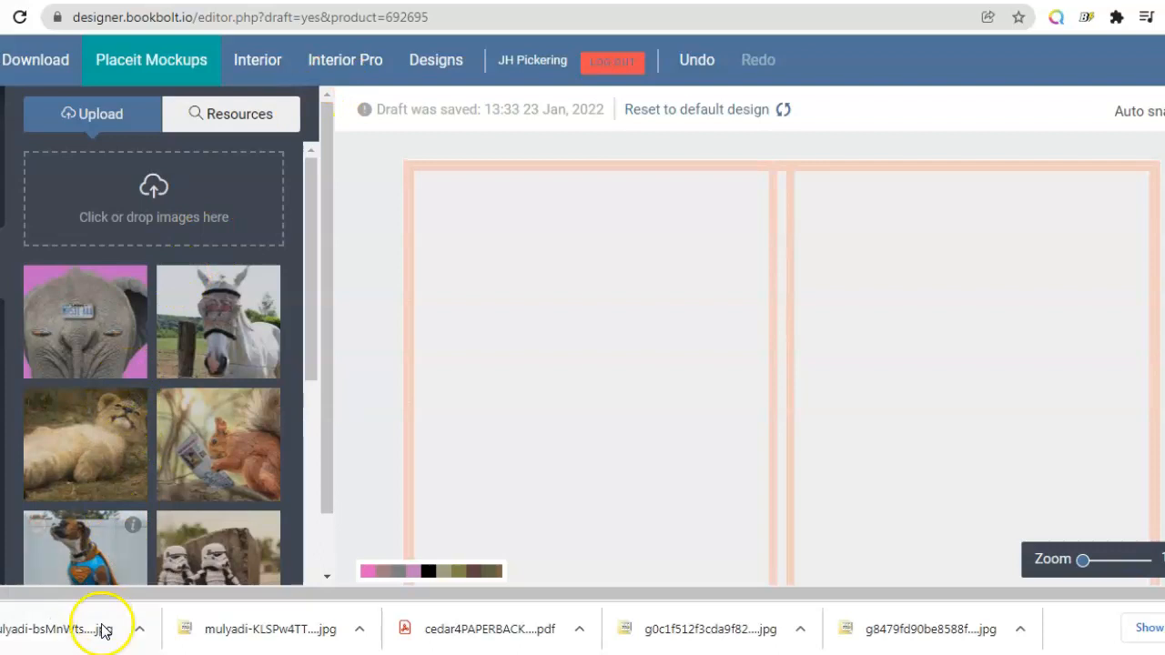
{"action": "left_click_drag", "start_coordinate": [86, 628], "coordinate": [149, 211]}
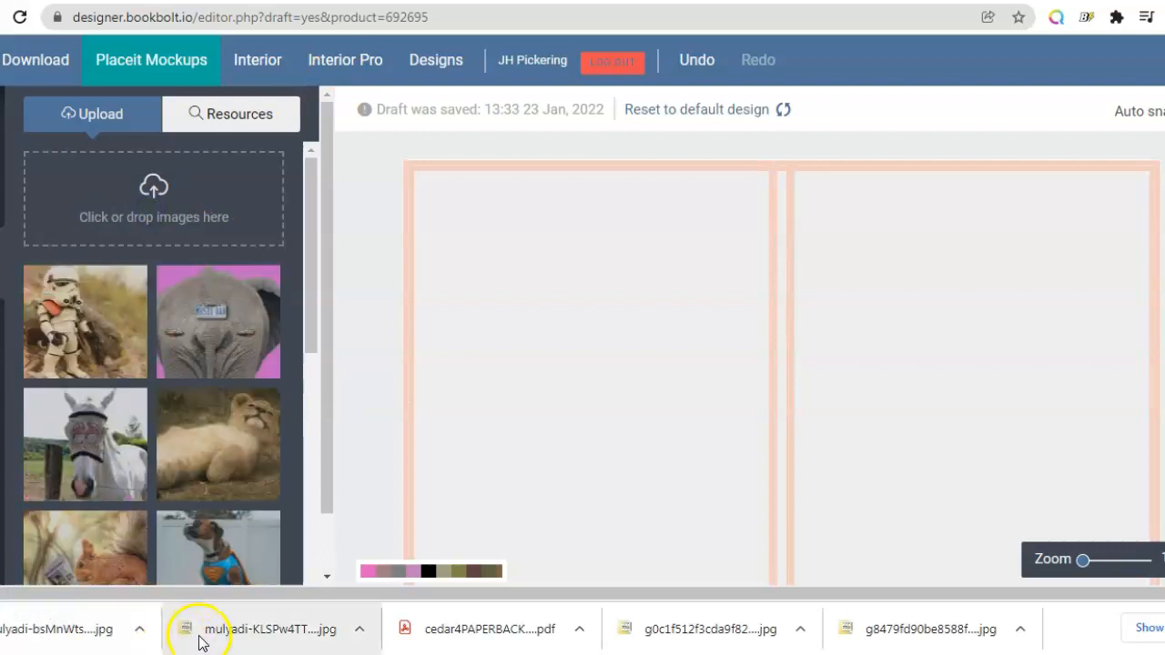
{"action": "left_click_drag", "start_coordinate": [258, 637], "coordinate": [163, 201]}
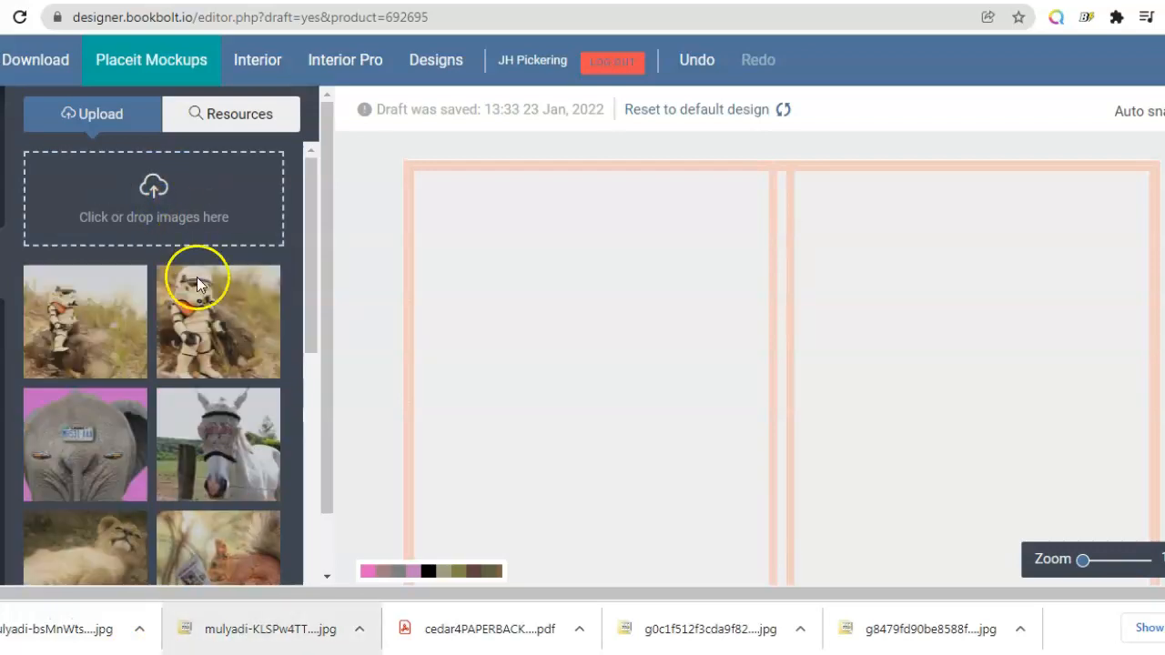
{"action": "left_click", "coordinate": [208, 335]}
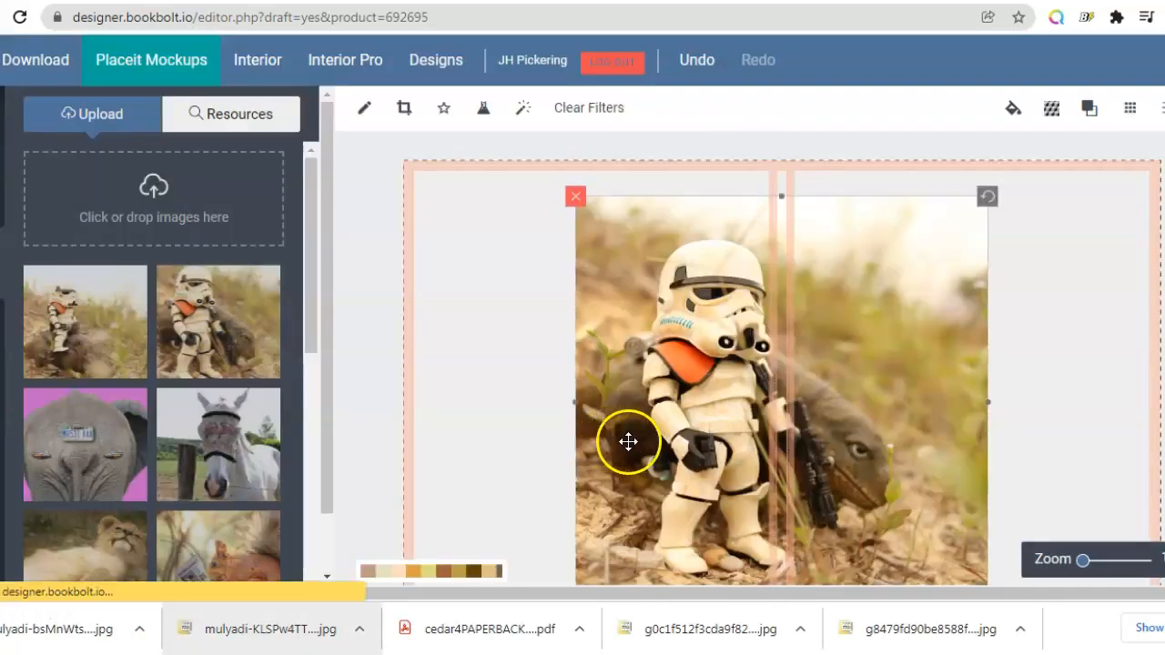
{"action": "left_click_drag", "start_coordinate": [626, 442], "coordinate": [883, 425]}
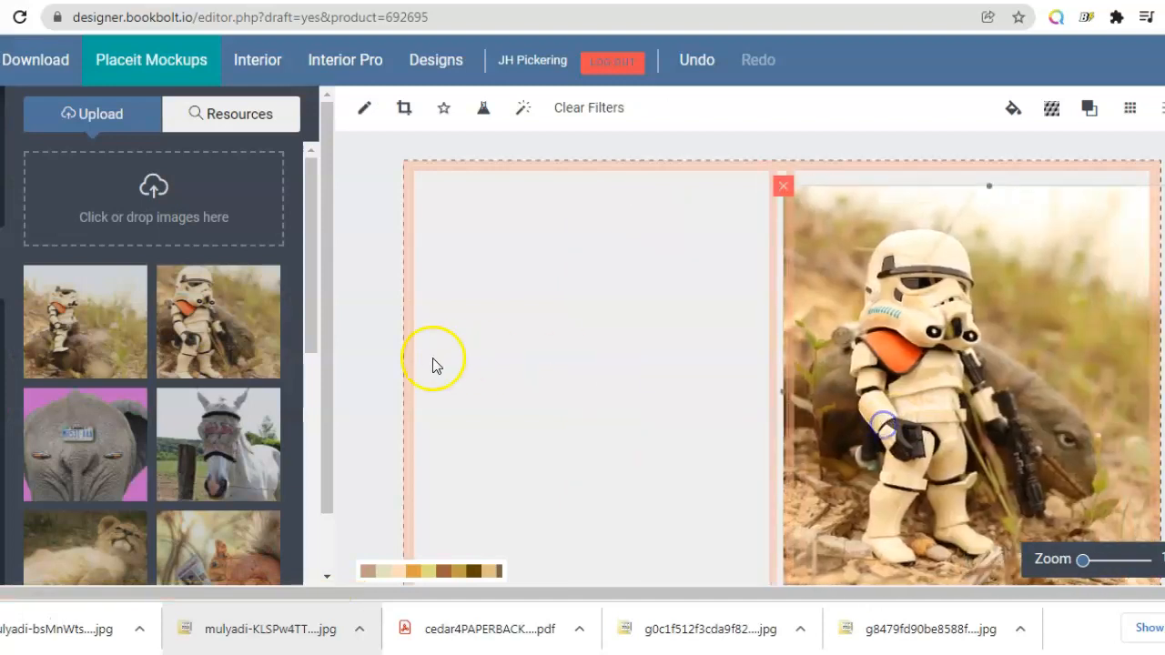
Step: Add the sitting stormtrooper image to the canvas and position it across the back cover panel
{"action": "left_click", "coordinate": [47, 328]}
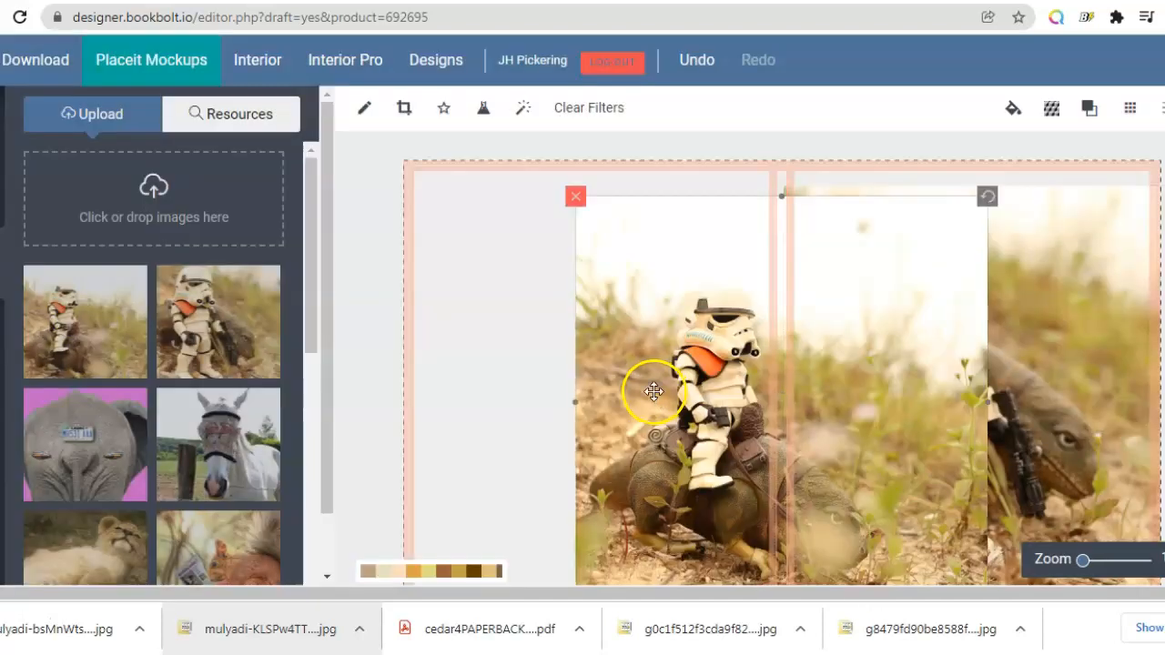
{"action": "left_click_drag", "start_coordinate": [652, 391], "coordinate": [486, 376]}
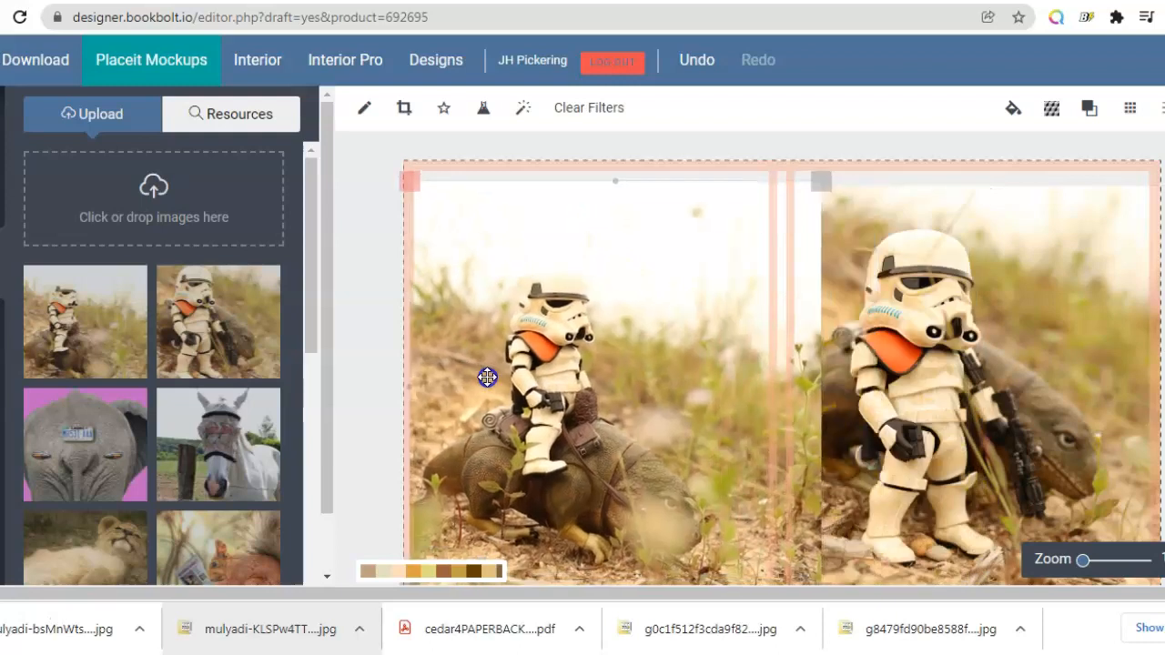
{"action": "left_click_drag", "start_coordinate": [804, 378], "coordinate": [784, 391]}
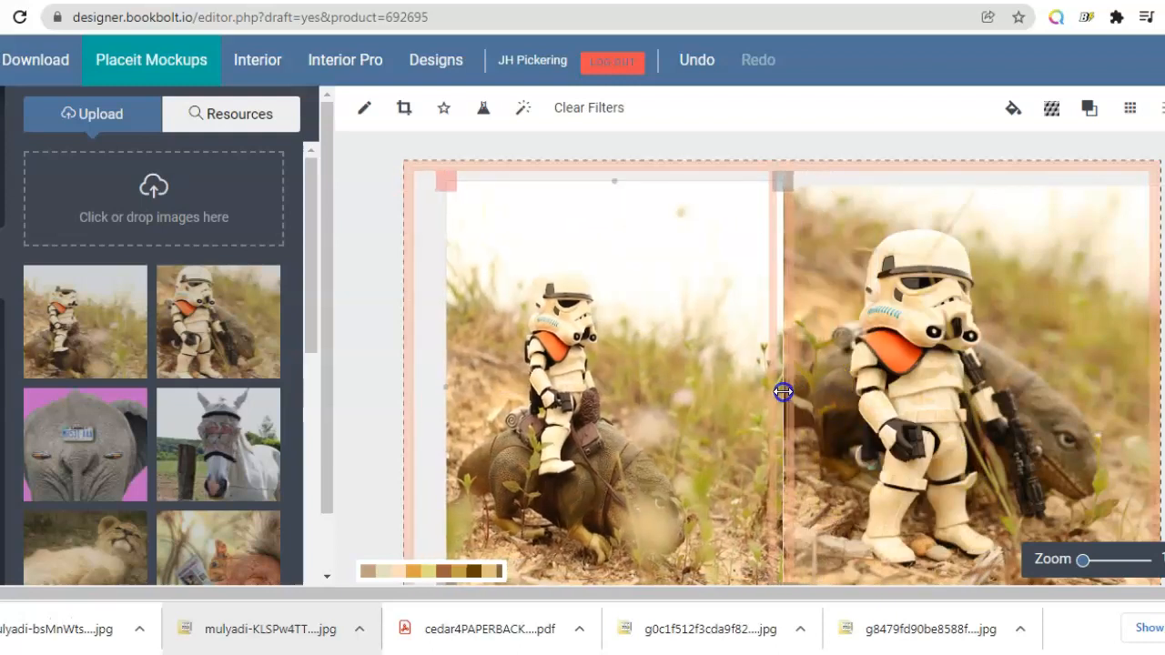
{"action": "left_click_drag", "start_coordinate": [610, 356], "coordinate": [583, 356]}
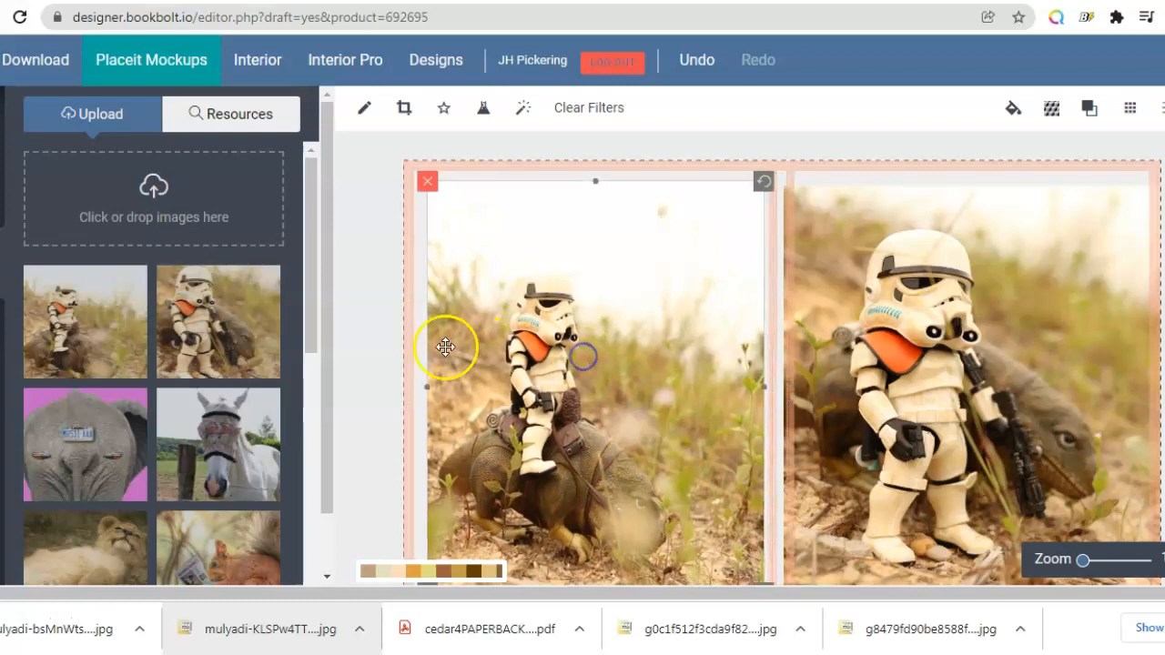
{"action": "left_click_drag", "start_coordinate": [421, 391], "coordinate": [397, 387]}
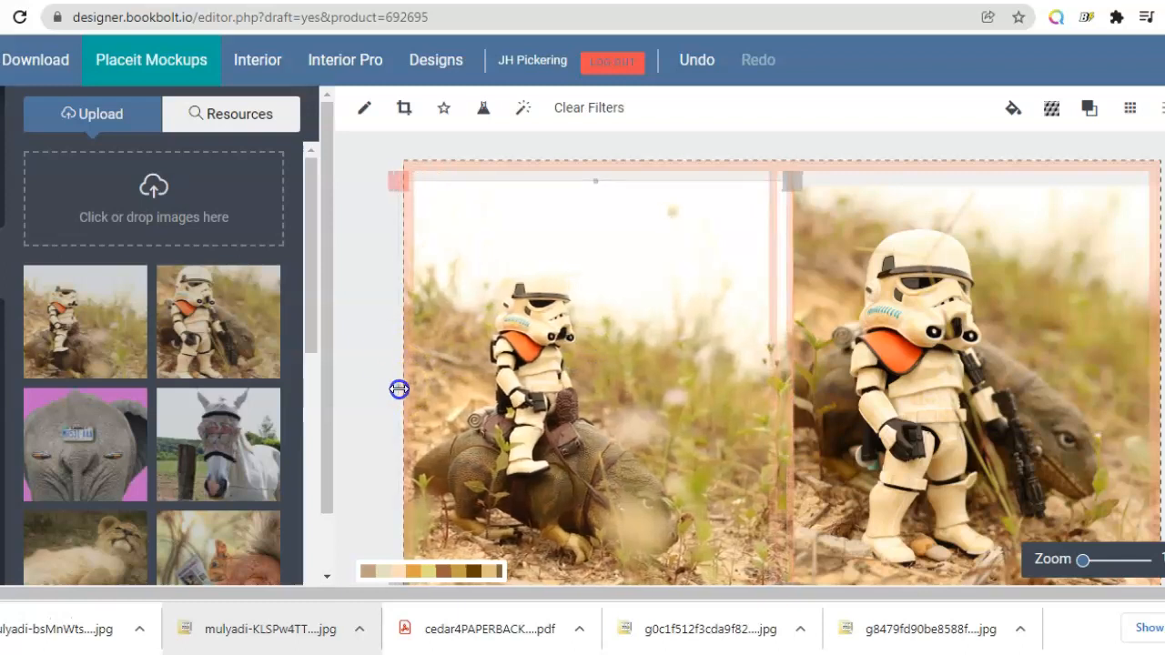
{"action": "mouse_move", "coordinate": [800, 378]}
{"action": "left_mouse_down"}
{"action": "mouse_move", "coordinate": [786, 370]}
{"action": "mouse_move", "coordinate": [781, 385]}
{"action": "left_mouse_up"}
{"action": "left_click_drag", "start_coordinate": [628, 368], "coordinate": [616, 371]}
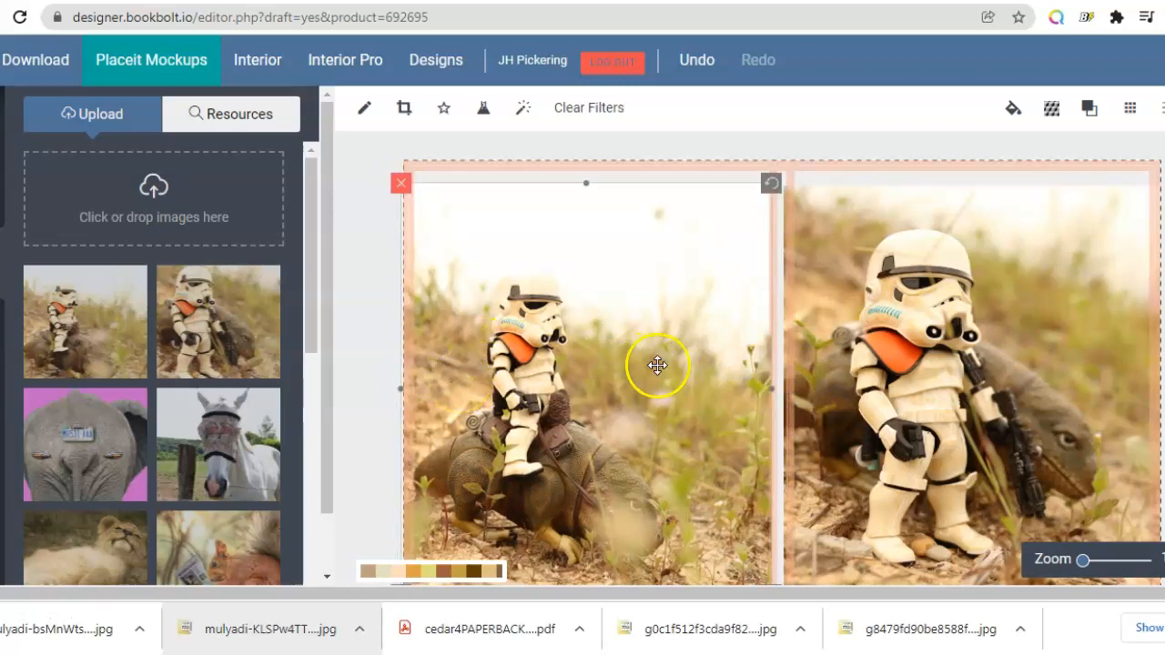
Step: Stretch the back cover image so it reaches the top and bottom edges of the cover
{"action": "left_click_drag", "start_coordinate": [590, 181], "coordinate": [591, 161]}
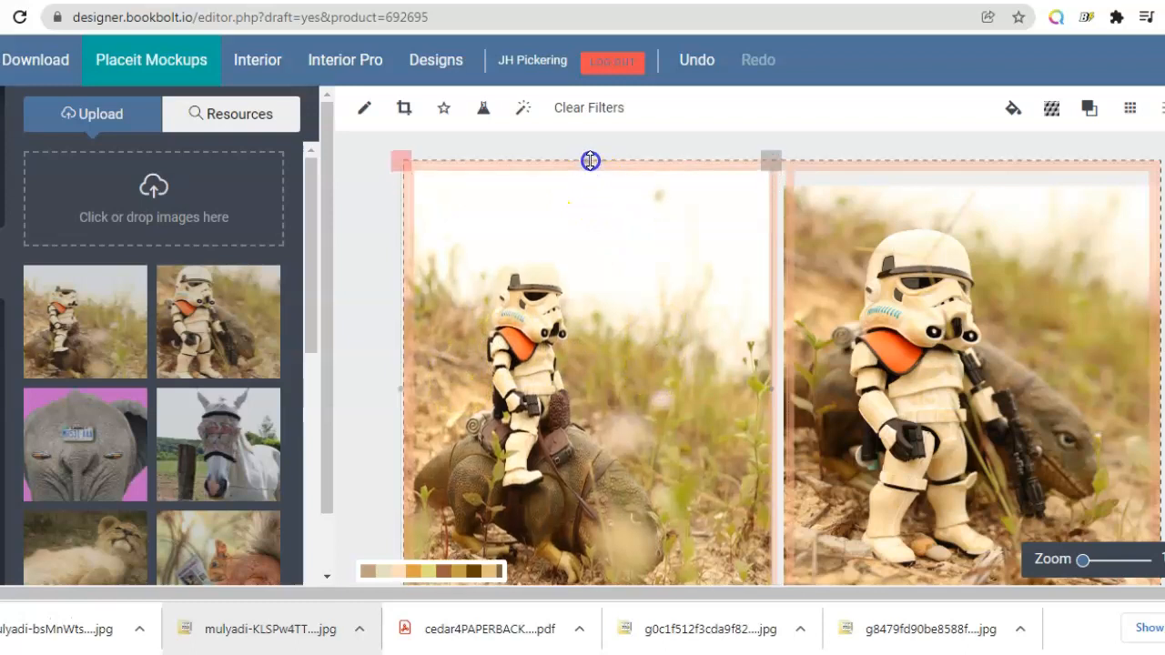
{"action": "left_click_drag", "start_coordinate": [591, 161], "coordinate": [589, 157]}
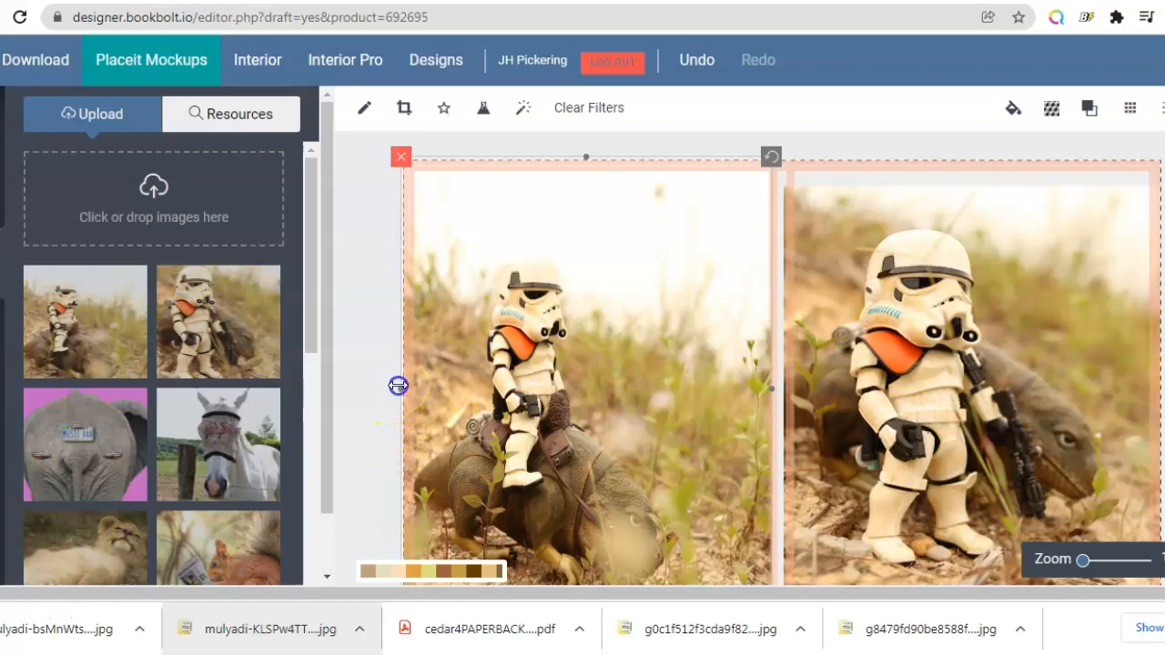
{"action": "left_click_drag", "start_coordinate": [399, 386], "coordinate": [397, 386]}
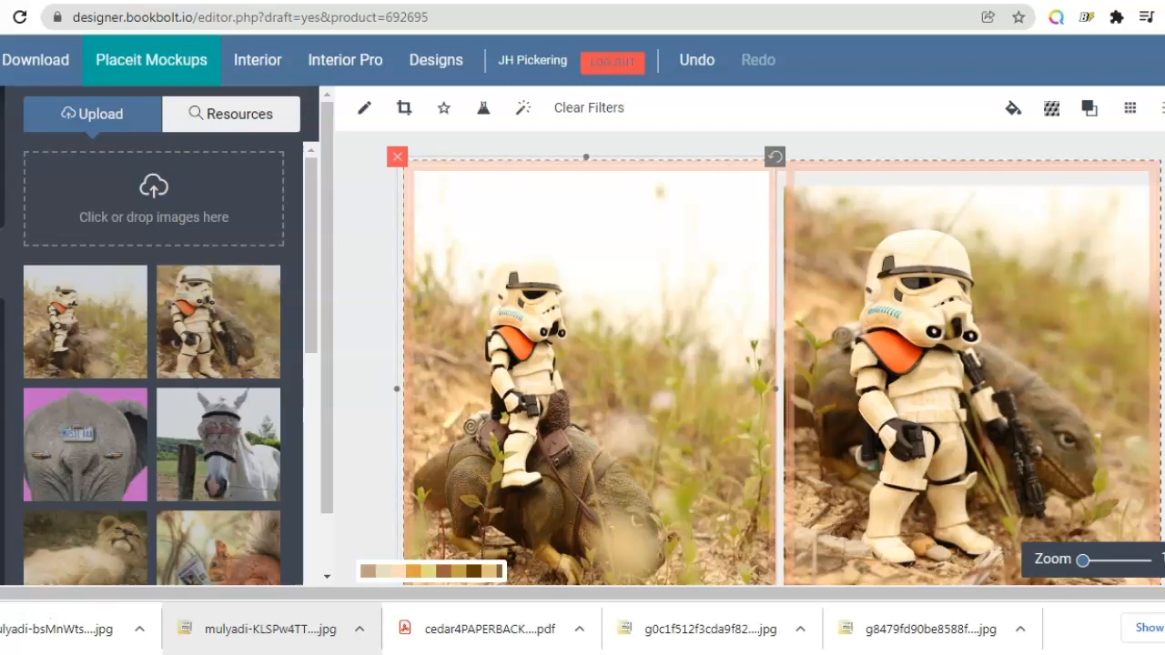
{"action": "scroll", "coordinate": [681, 534], "scroll_direction": "down", "scroll_amount": 1}
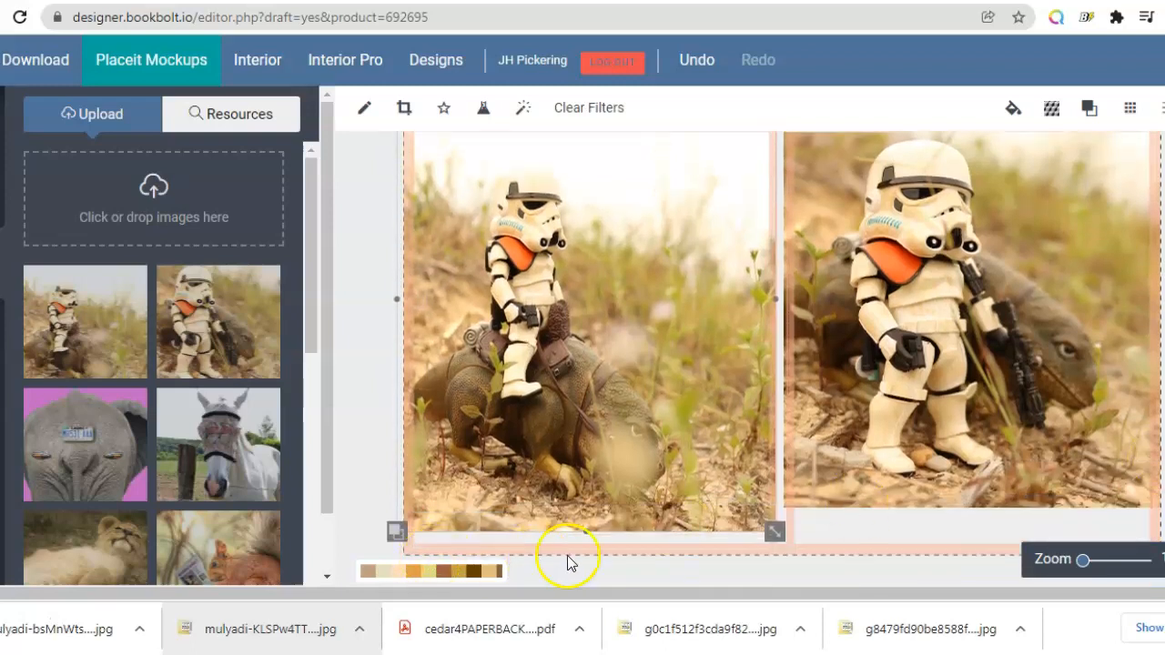
{"action": "left_click_drag", "start_coordinate": [585, 532], "coordinate": [592, 565]}
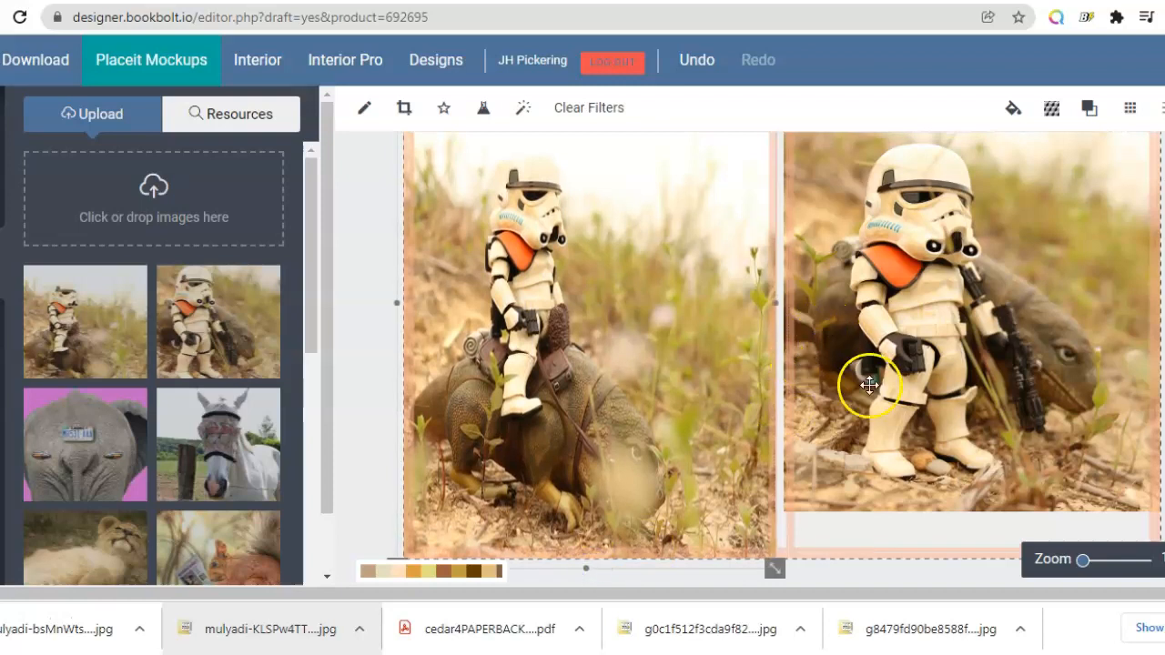
Step: Resize the front cover stormtrooper image to fill the front panel from the spine to the bottom edge
{"action": "left_click", "coordinate": [987, 446]}
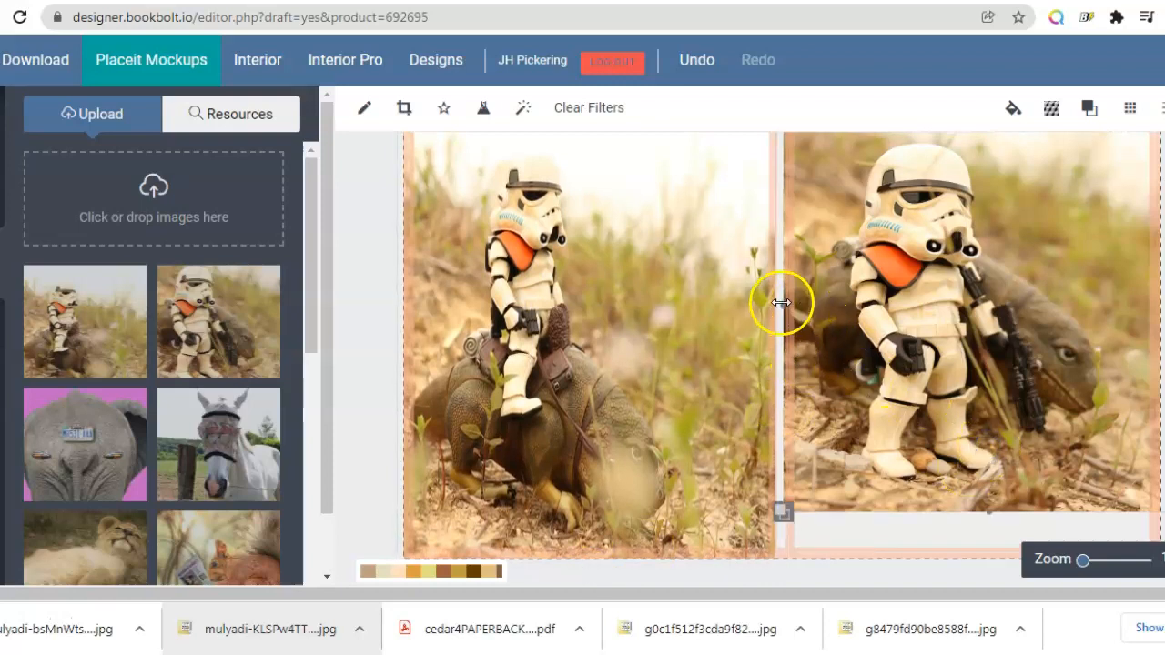
{"action": "left_click_drag", "start_coordinate": [780, 304], "coordinate": [777, 302]}
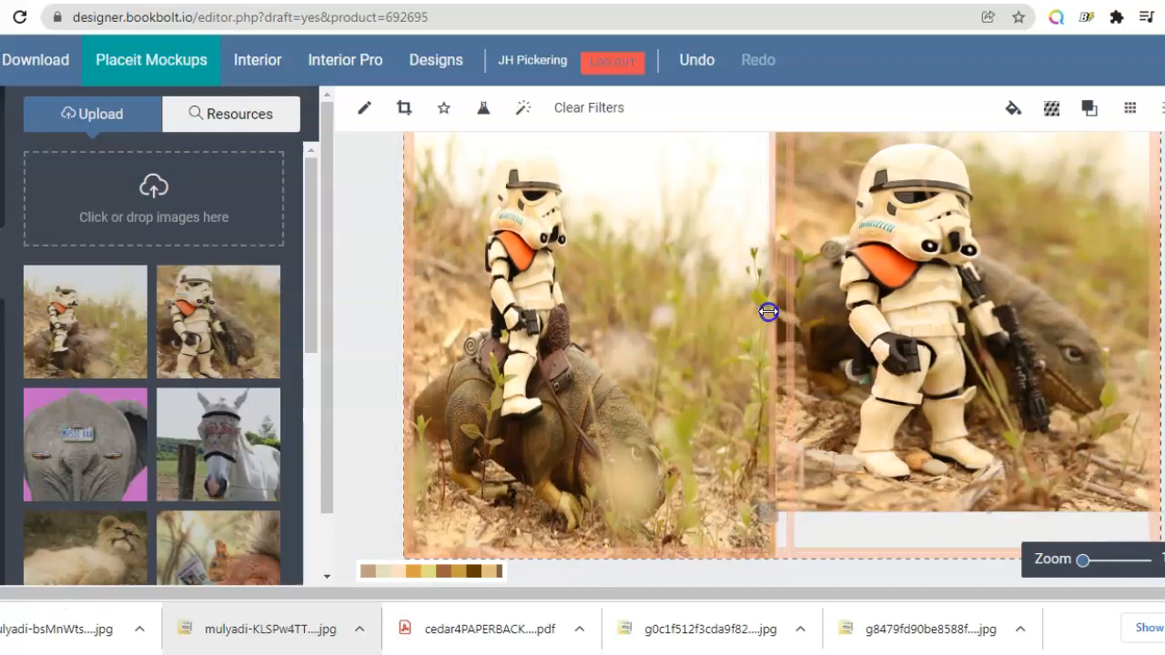
{"action": "left_click_drag", "start_coordinate": [777, 313], "coordinate": [774, 319]}
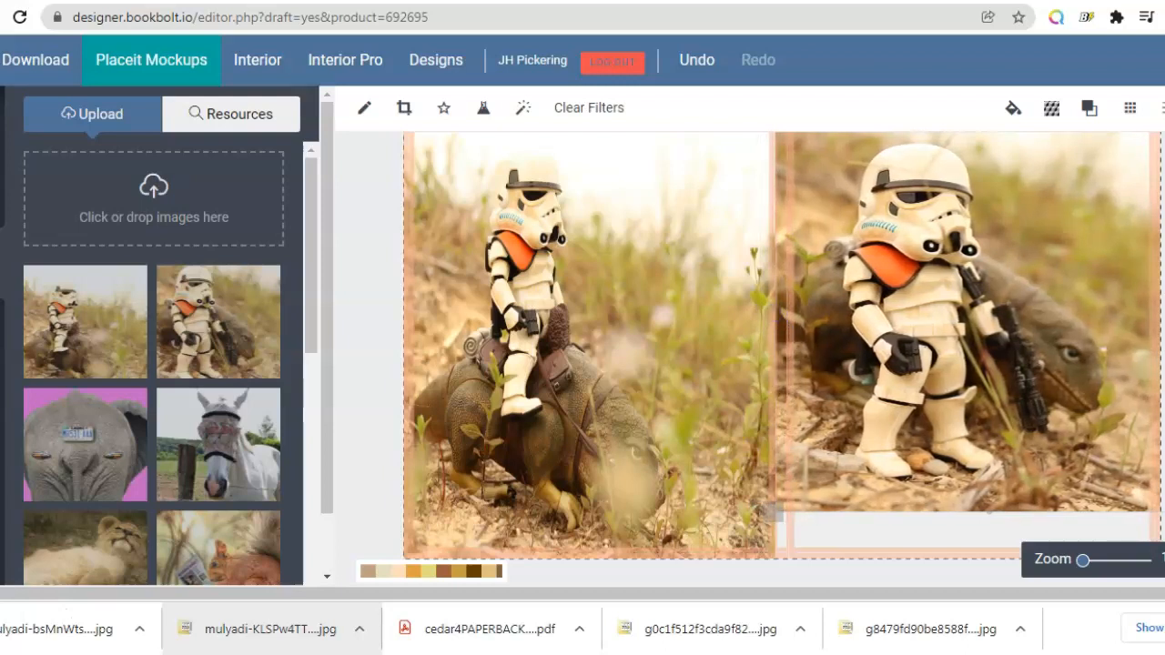
{"action": "left_click_drag", "start_coordinate": [1085, 303], "coordinate": [1065, 303]}
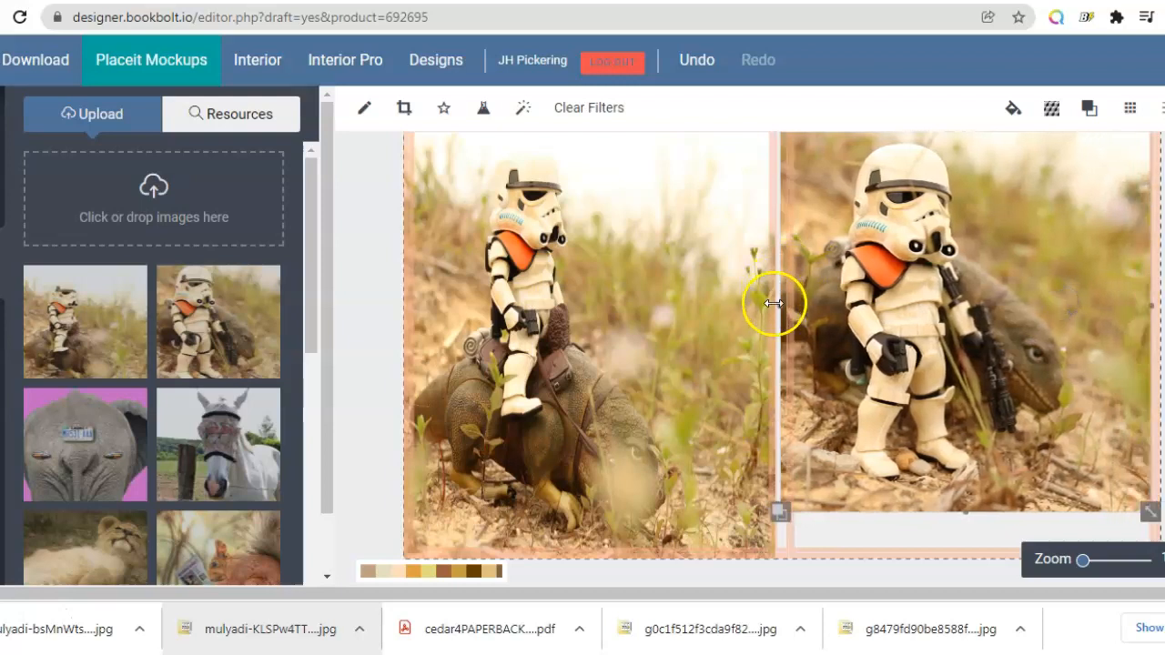
{"action": "left_click_drag", "start_coordinate": [778, 307], "coordinate": [770, 308]}
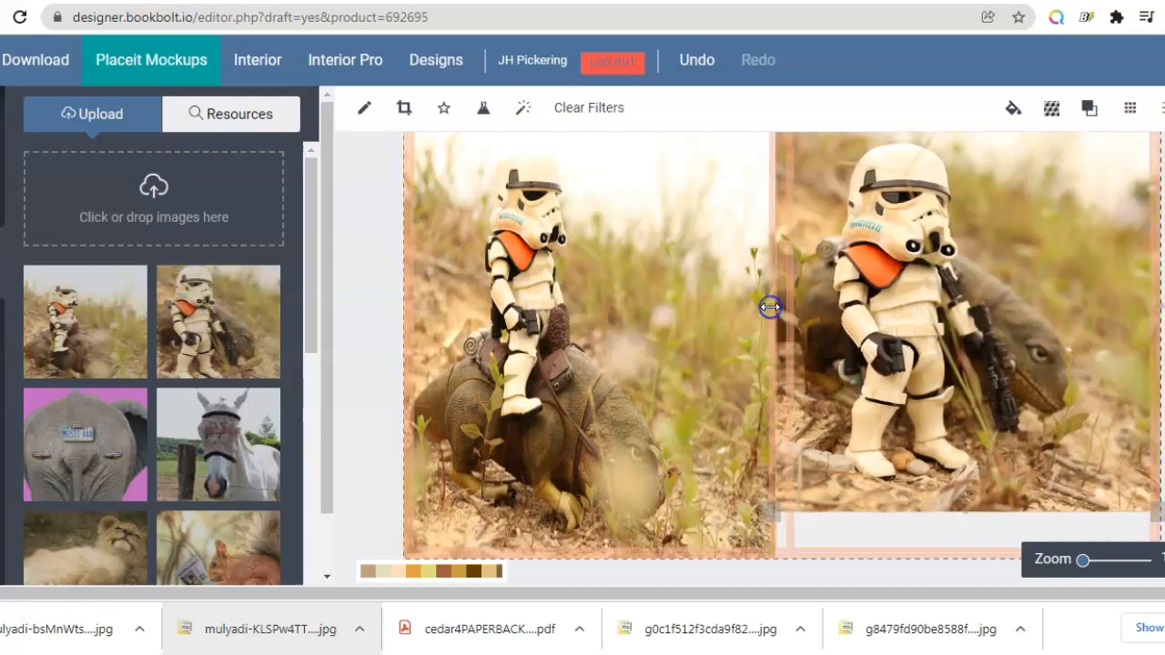
{"action": "left_click_drag", "start_coordinate": [1160, 306], "coordinate": [1164, 307]}
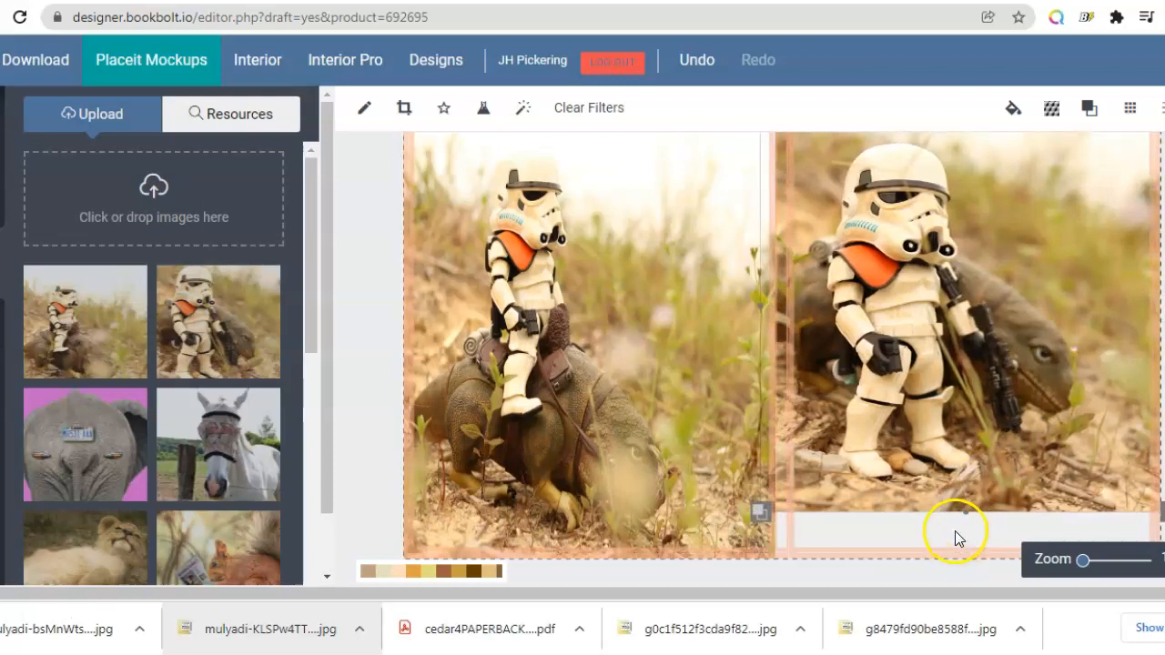
{"action": "left_click_drag", "start_coordinate": [961, 511], "coordinate": [979, 565]}
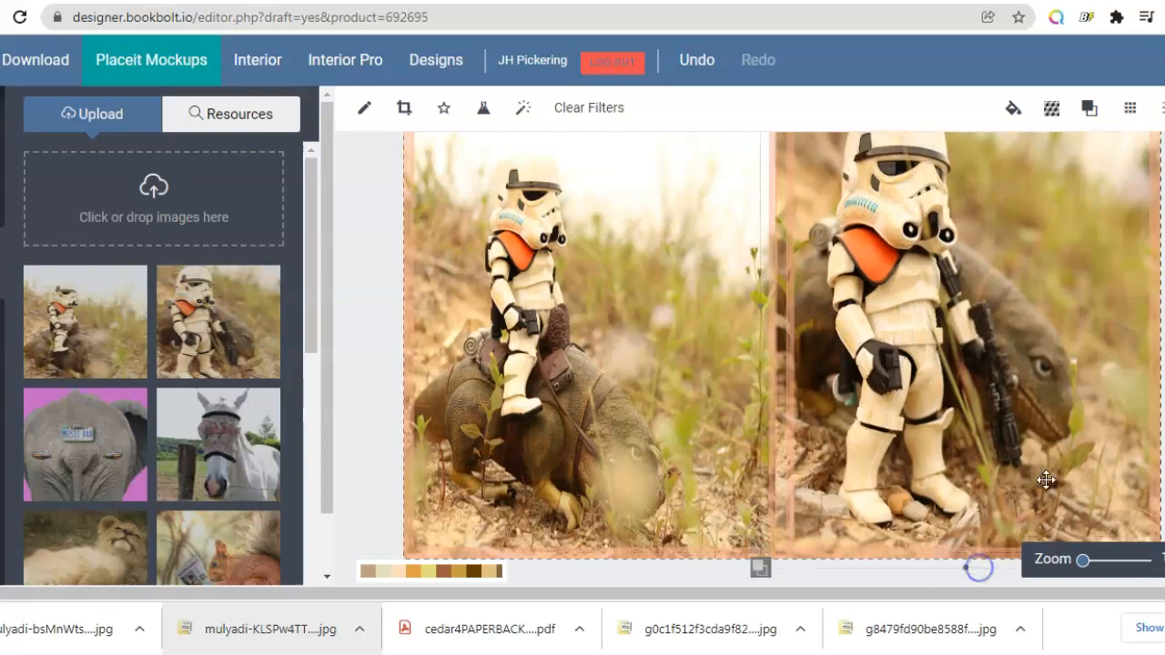
Step: Add a Baloo Bhaina text box and move it onto the front cover beside the stormtrooper
{"action": "scroll", "coordinate": [783, 359], "scroll_direction": "up", "scroll_amount": 1}
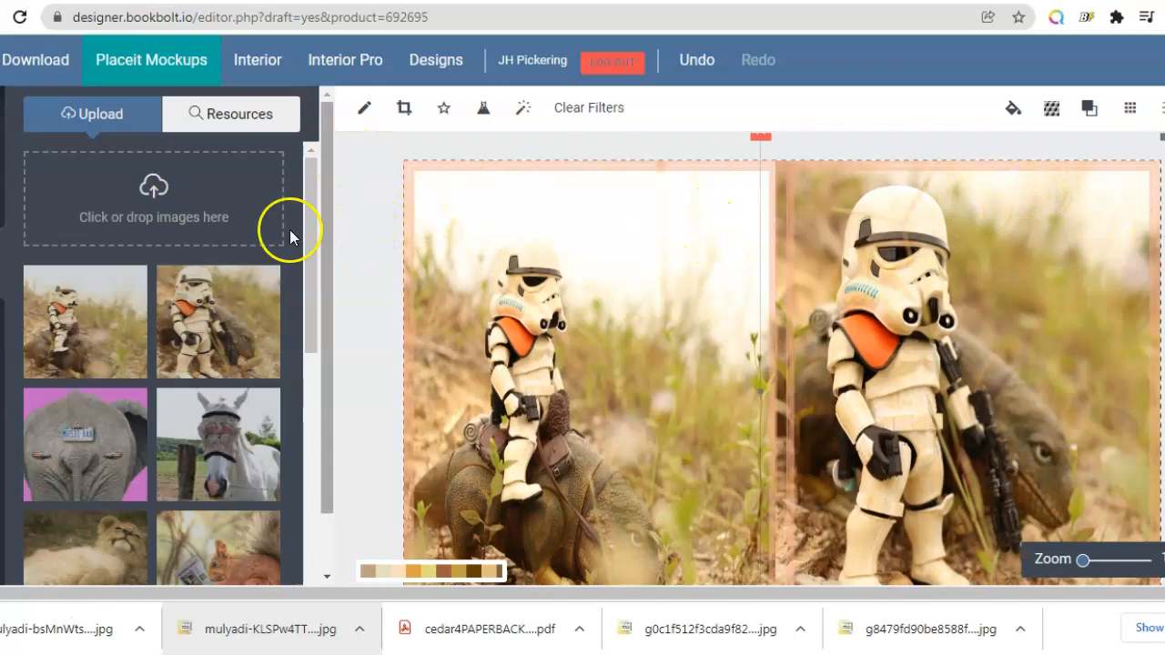
{"action": "left_click", "coordinate": [2, 336]}
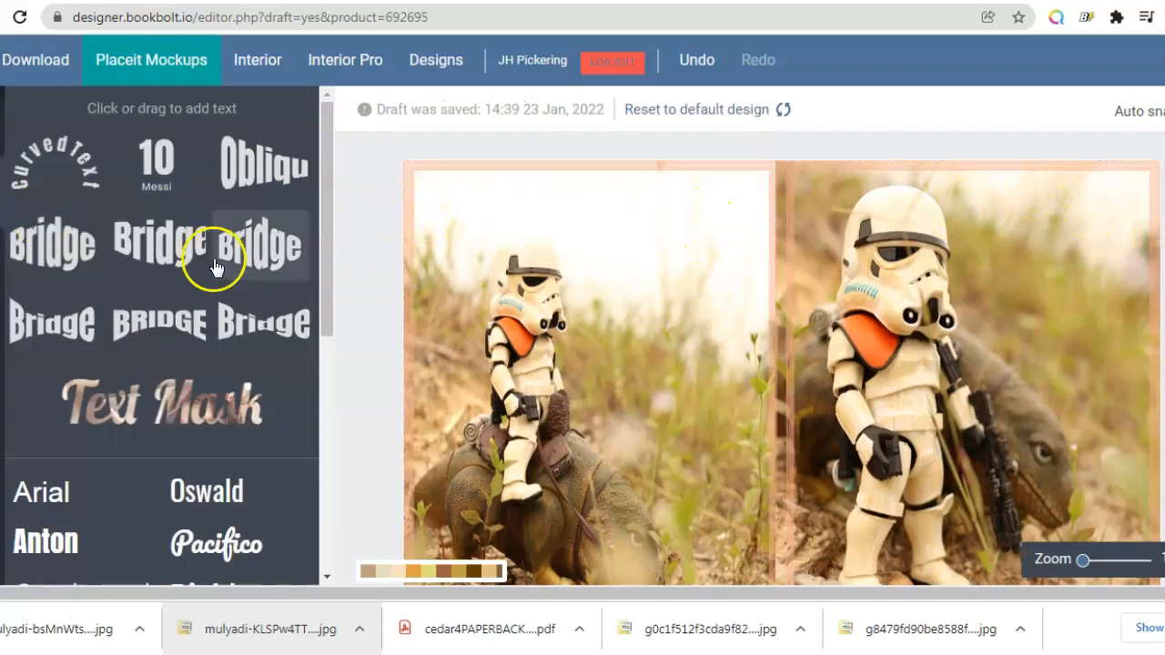
{"action": "left_click_drag", "start_coordinate": [327, 303], "coordinate": [306, 476]}
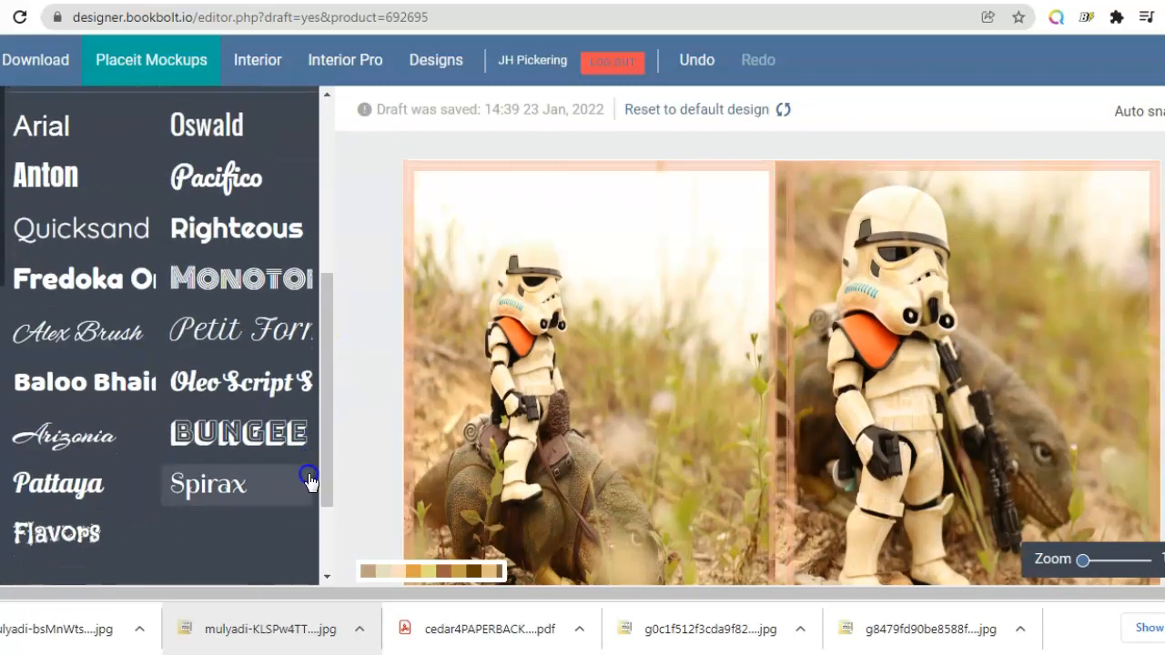
{"action": "left_click", "coordinate": [103, 382]}
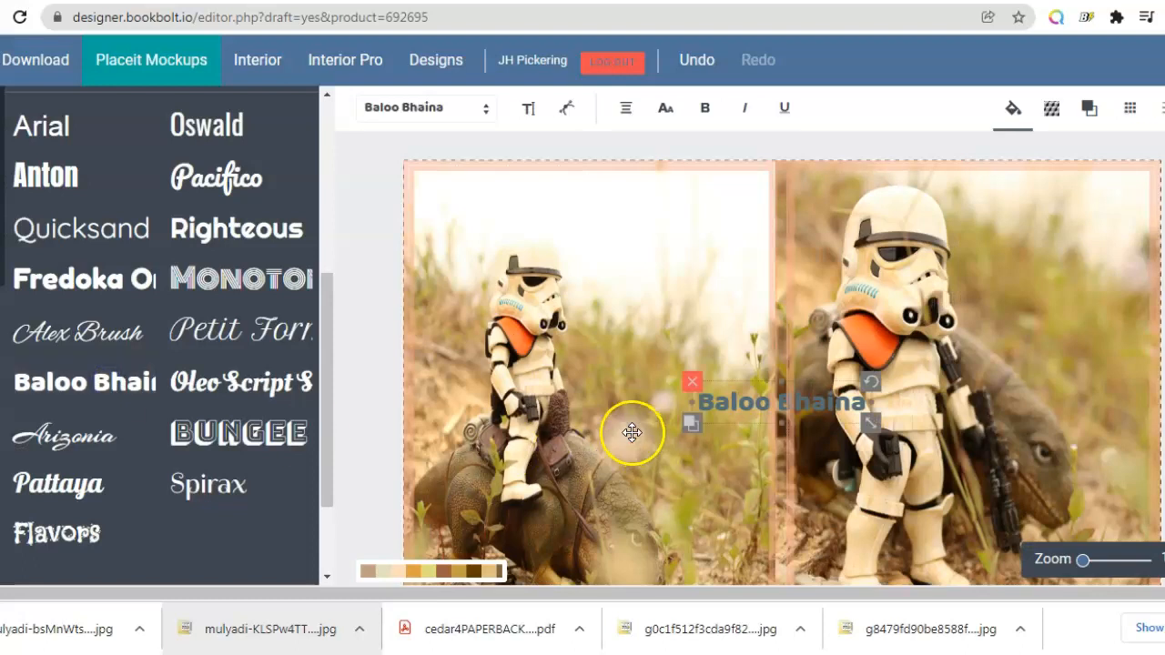
{"action": "left_click_drag", "start_coordinate": [813, 403], "coordinate": [1028, 368]}
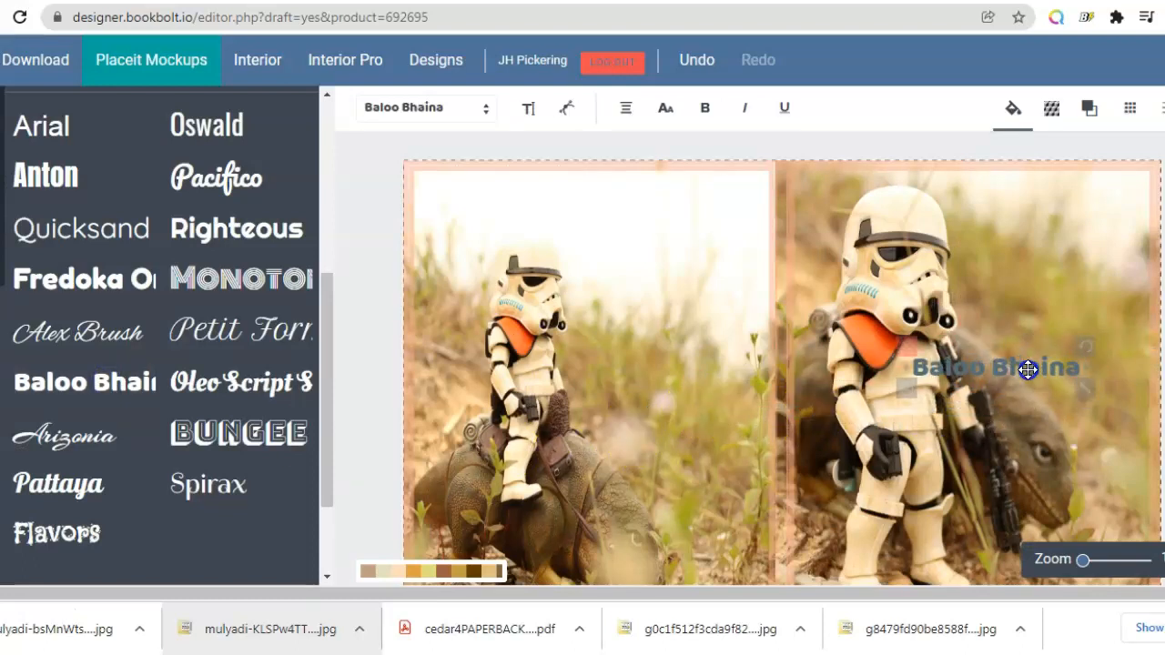
{"action": "left_click_drag", "start_coordinate": [1028, 368], "coordinate": [1003, 366]}
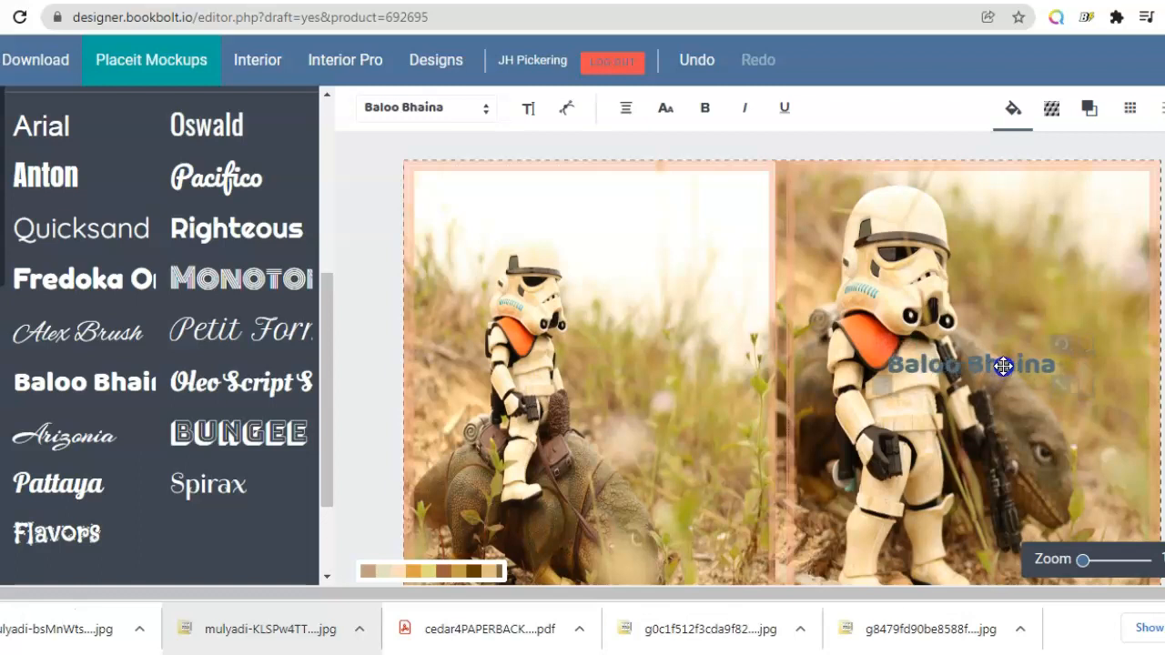
Step: Set the text's fill colour to white, #ffffff
{"action": "left_click", "coordinate": [1015, 111]}
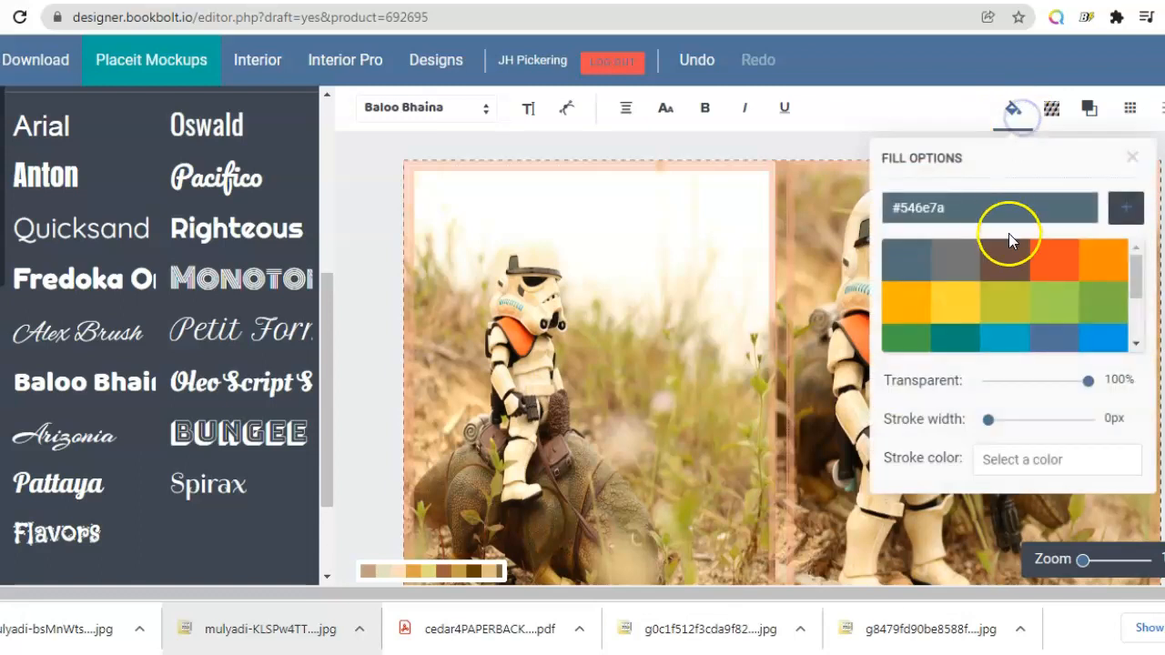
{"action": "right_click", "coordinate": [1049, 208]}
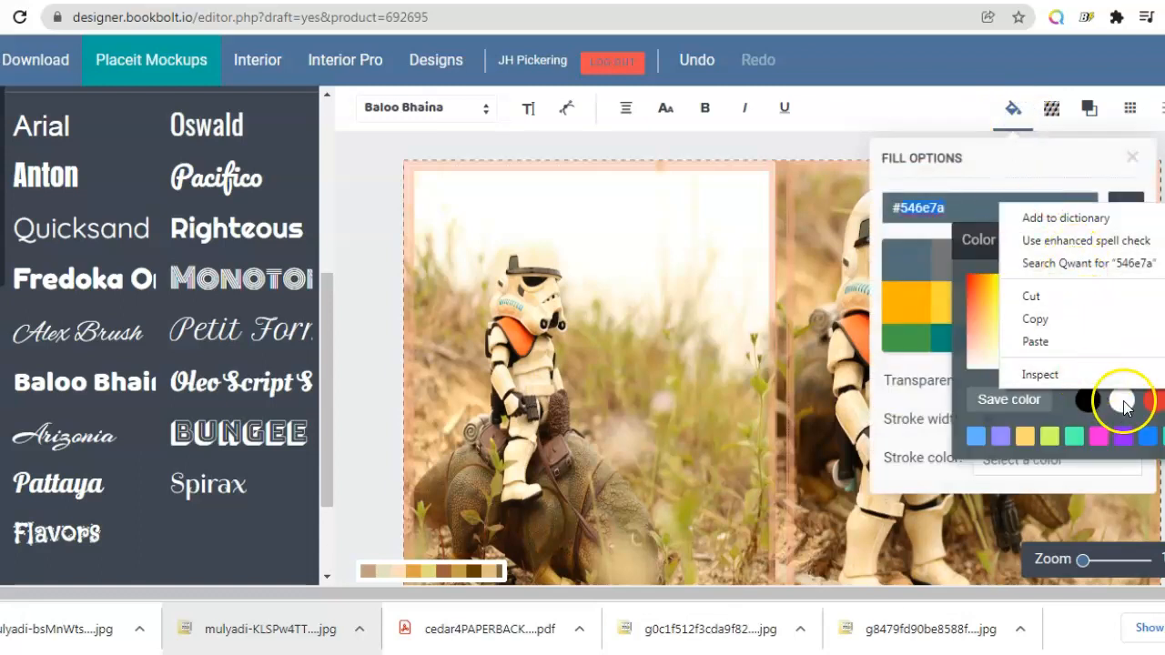
{"action": "left_click", "coordinate": [1124, 402]}
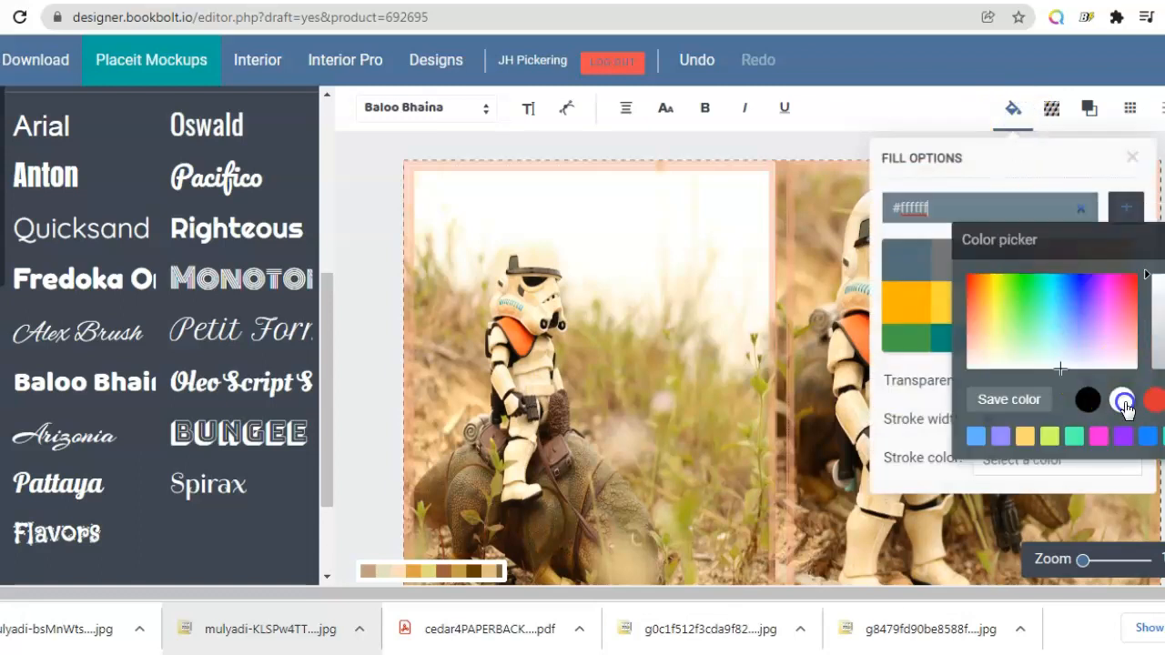
{"action": "left_click", "coordinate": [1132, 157]}
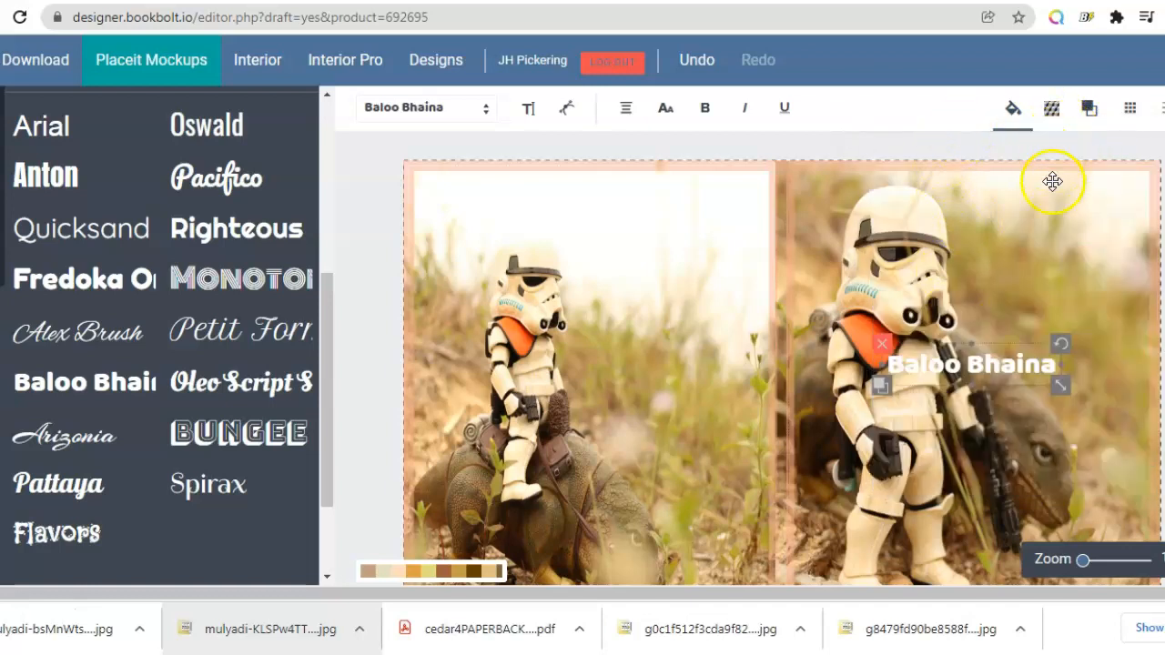
Step: Replace the placeholder text with the title Cedar's Comic Book
{"action": "left_click", "coordinate": [1049, 363]}
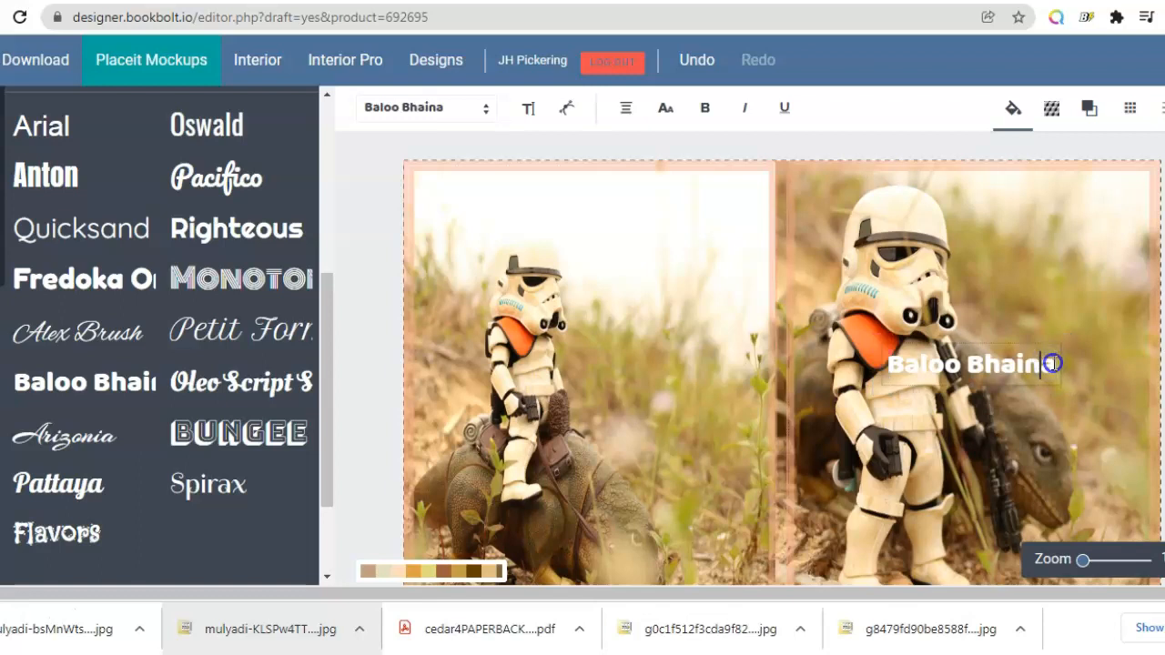
{"action": "key", "text": "BackSpace"}
{"action": "key", "text": "BackSpace"}
{"action": "key", "text": "BackSpace"}
{"action": "key", "text": "BackSpace"}
{"action": "key", "text": "BackSpace"}
{"action": "key", "text": "BackSpace"}
{"action": "key", "text": "BackSpace"}
{"action": "key", "text": "BackSpace"}
{"action": "key", "text": "BackSpace"}
{"action": "key", "text": "BackSpace"}
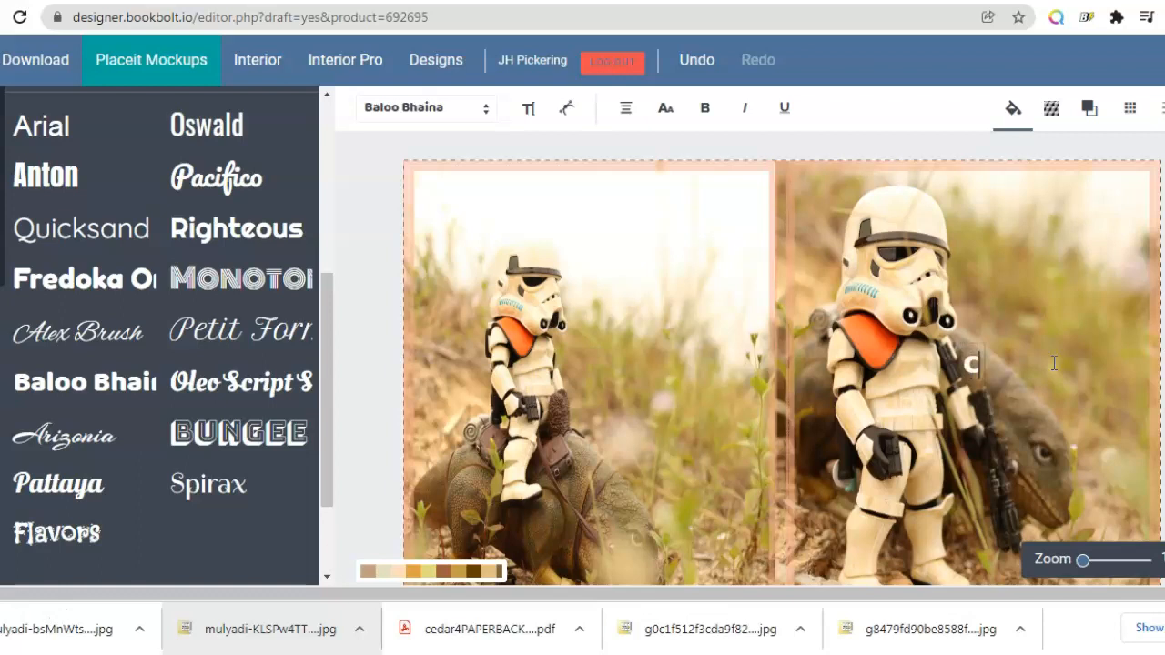
{"action": "type", "text": "ar"}
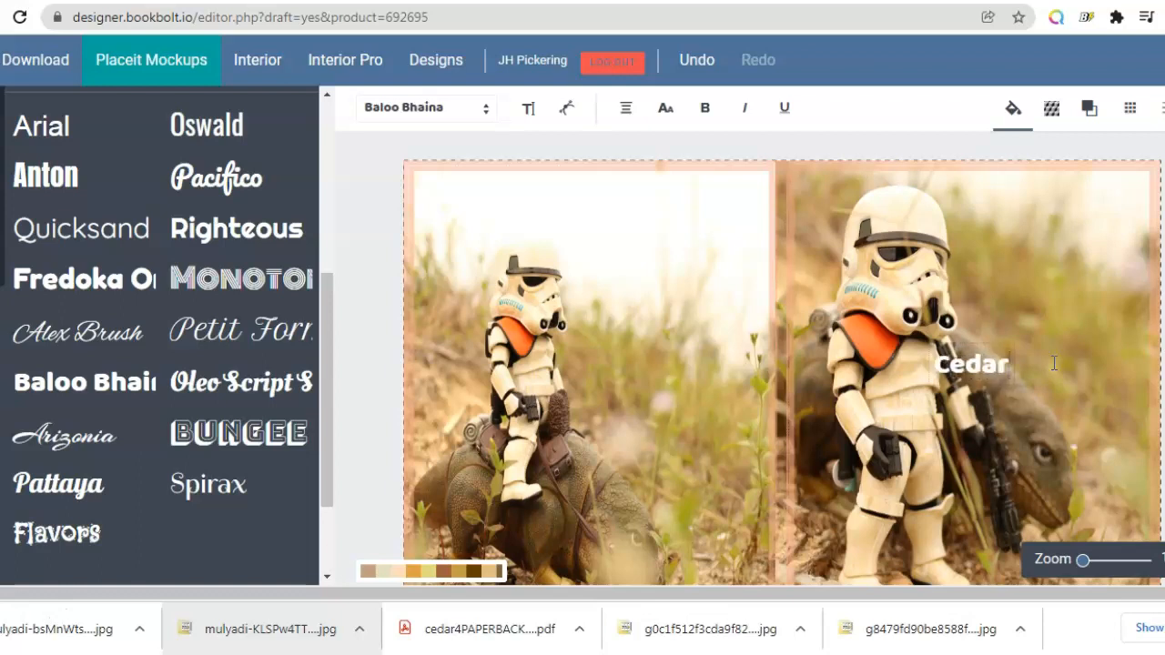
{"action": "type", "text": "'s"}
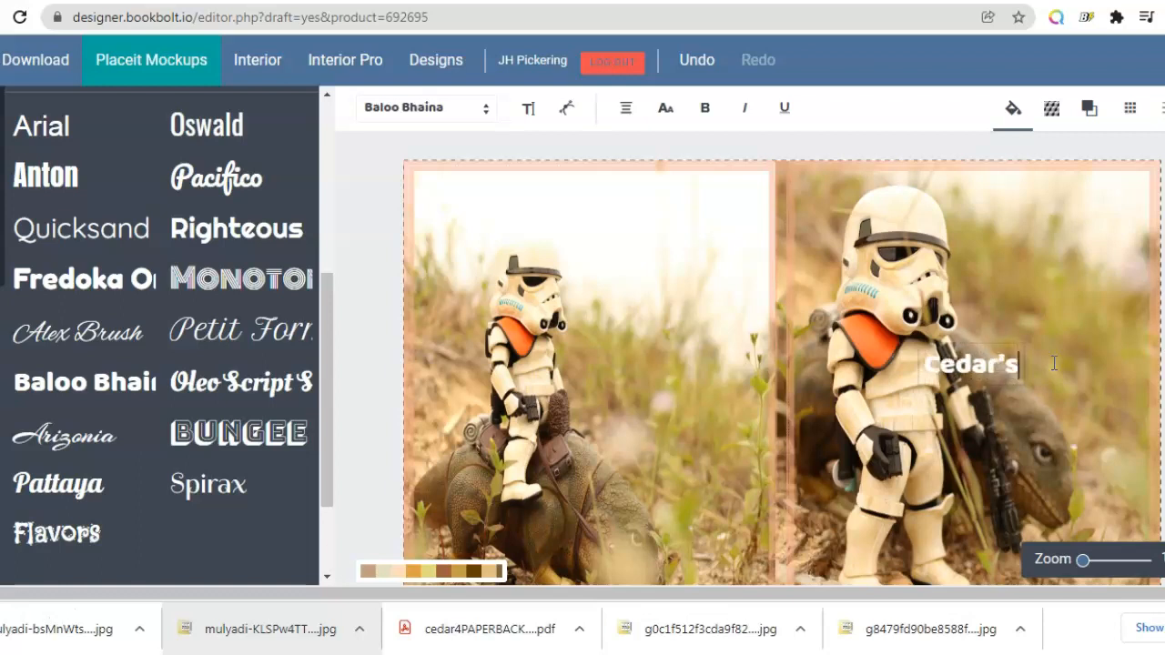
{"action": "type", "text": " C"}
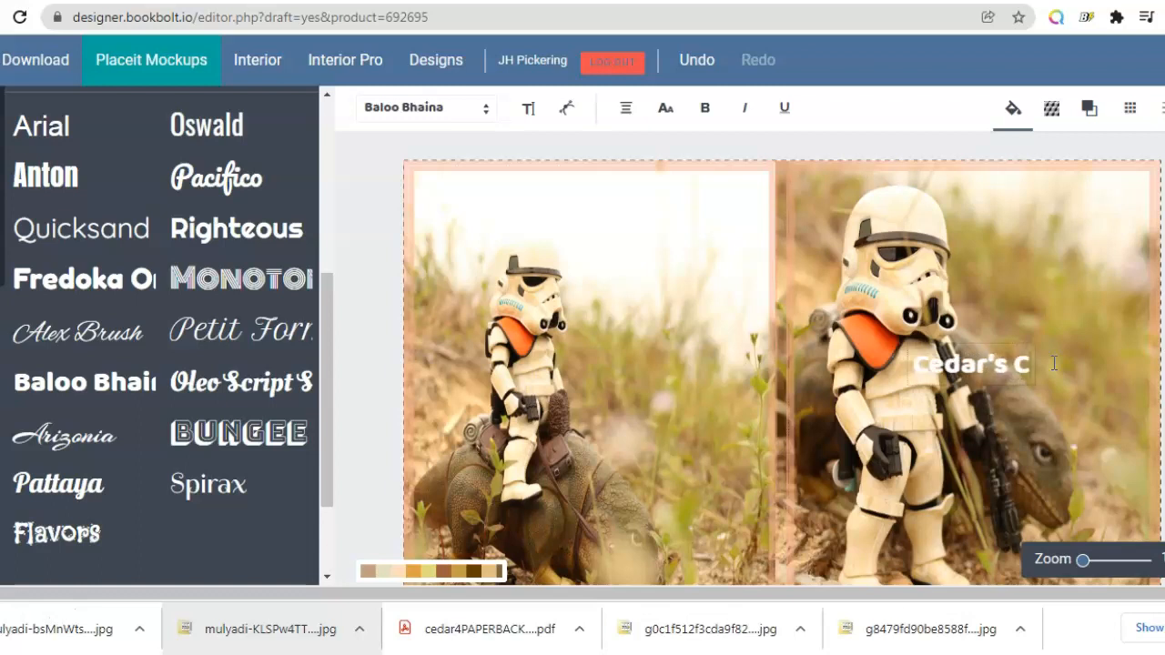
{"action": "type", "text": "omic Book"}
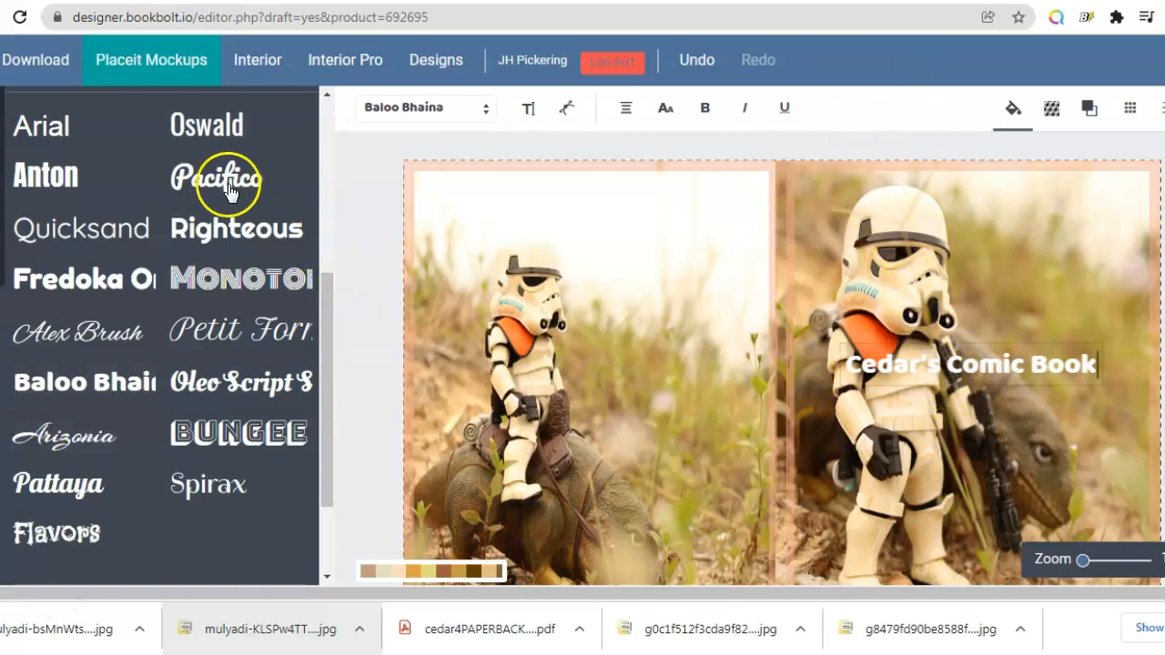
{"action": "left_click_drag", "start_coordinate": [325, 448], "coordinate": [333, 247]}
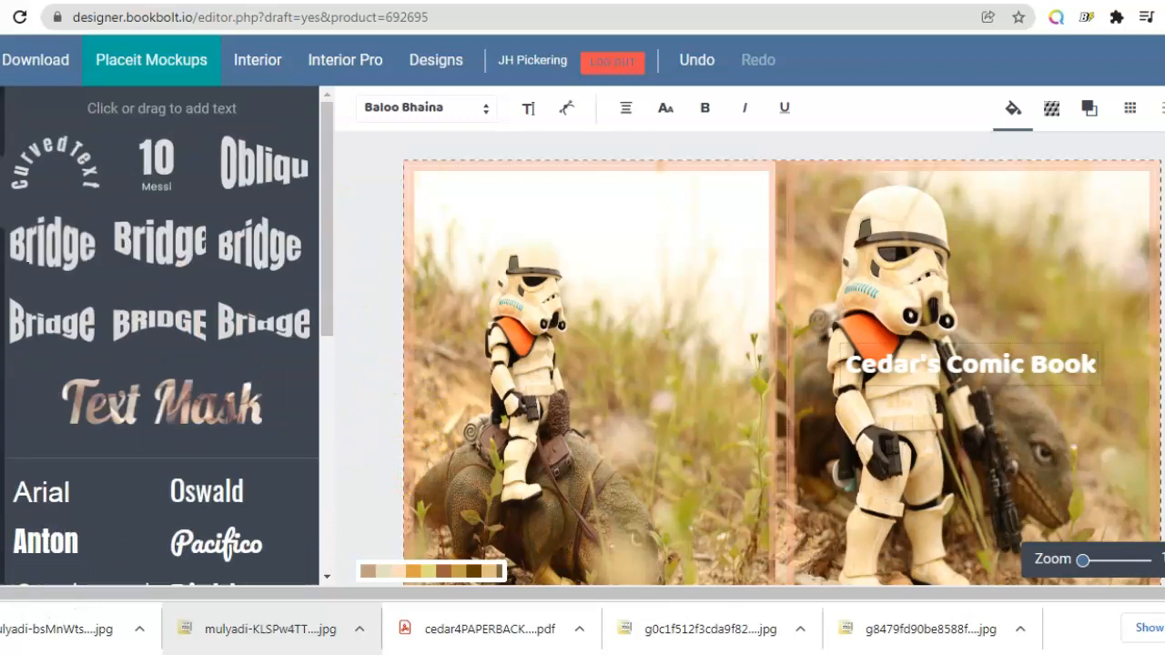
Step: Add a rectangle shape and size it into a banner across the title on the front cover
{"action": "left_click", "coordinate": [335, 385]}
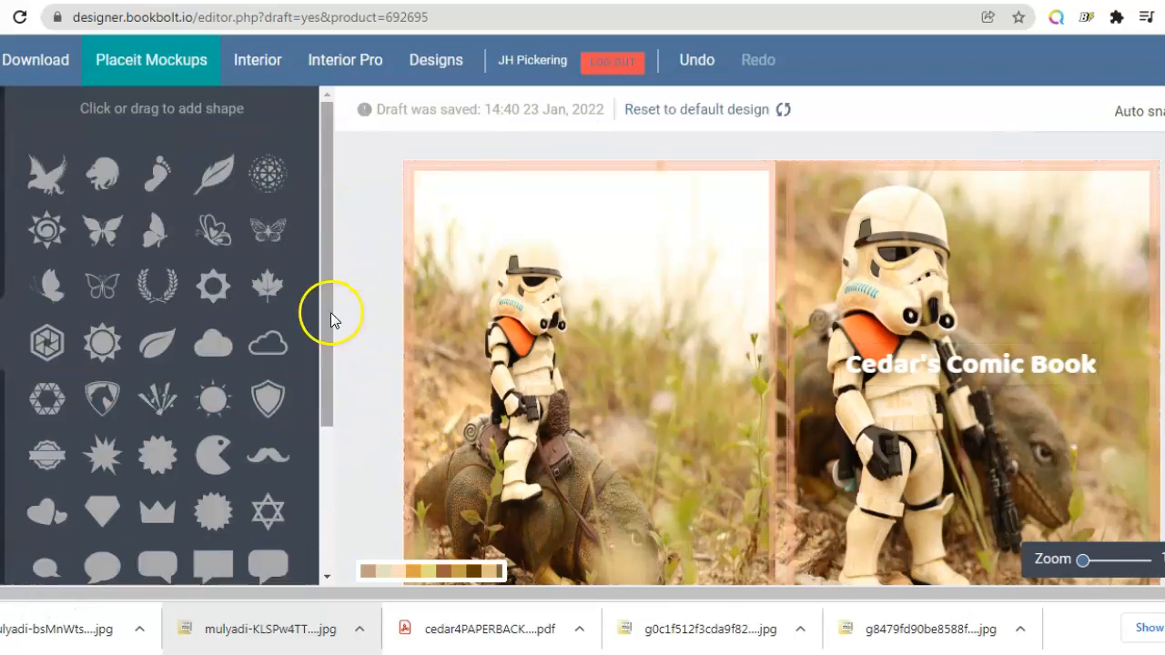
{"action": "scroll", "coordinate": [303, 470], "scroll_direction": "down", "scroll_amount": 3}
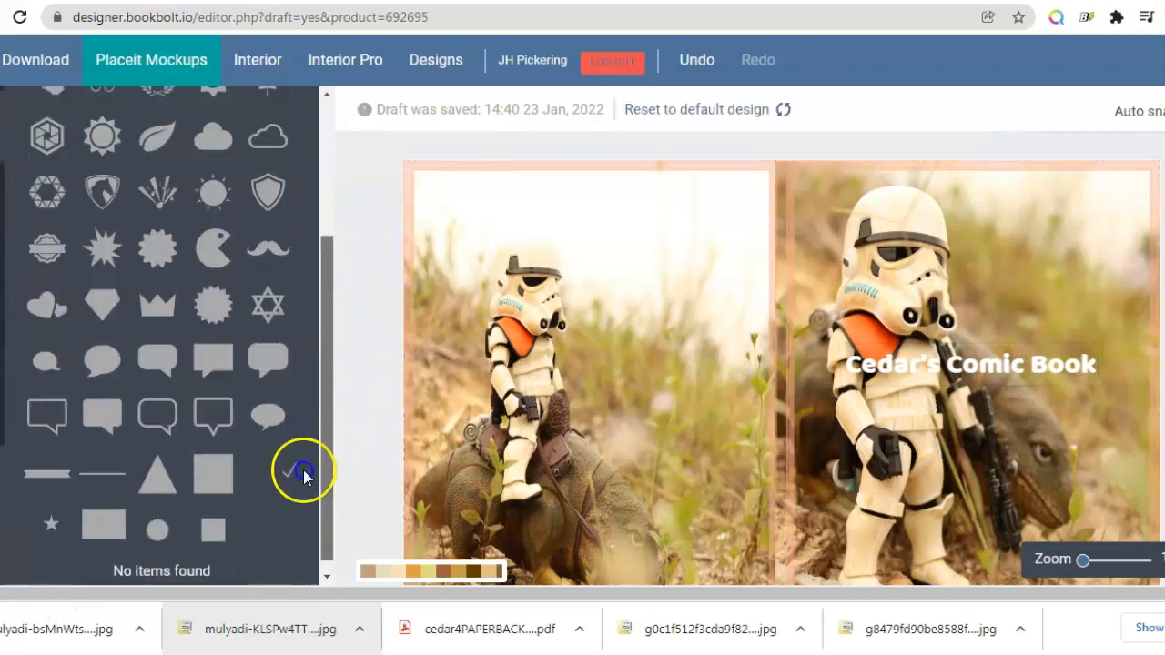
{"action": "left_click", "coordinate": [111, 516]}
{"action": "left_click_drag", "start_coordinate": [784, 407], "coordinate": [823, 365]}
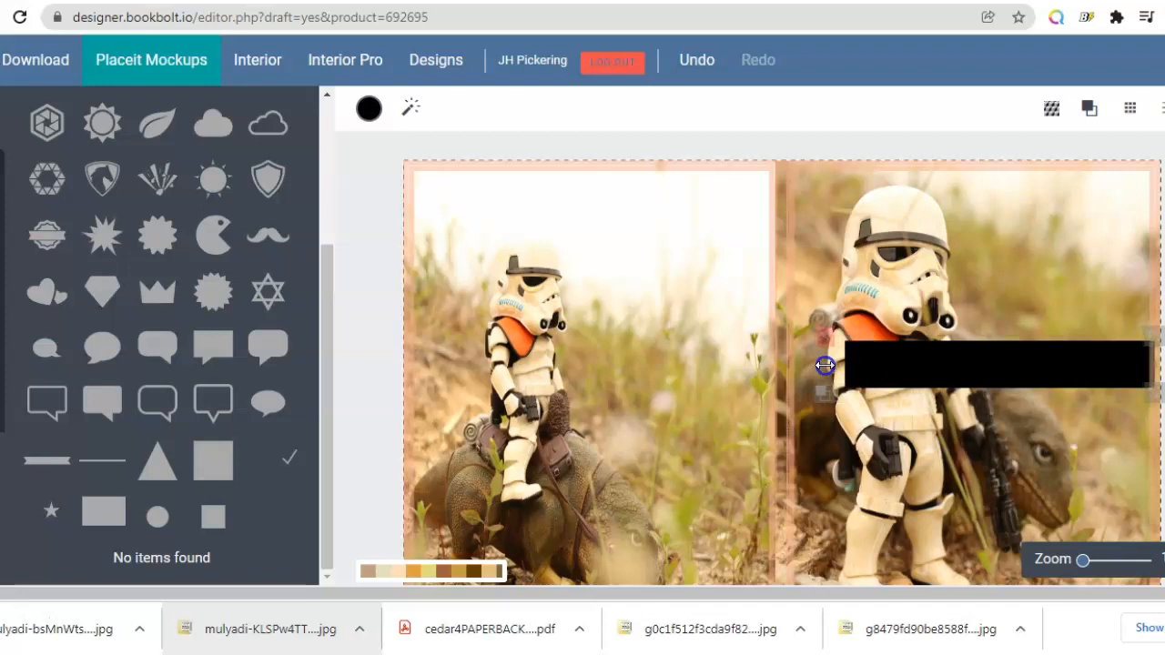
{"action": "left_click_drag", "start_coordinate": [1064, 366], "coordinate": [1050, 366]}
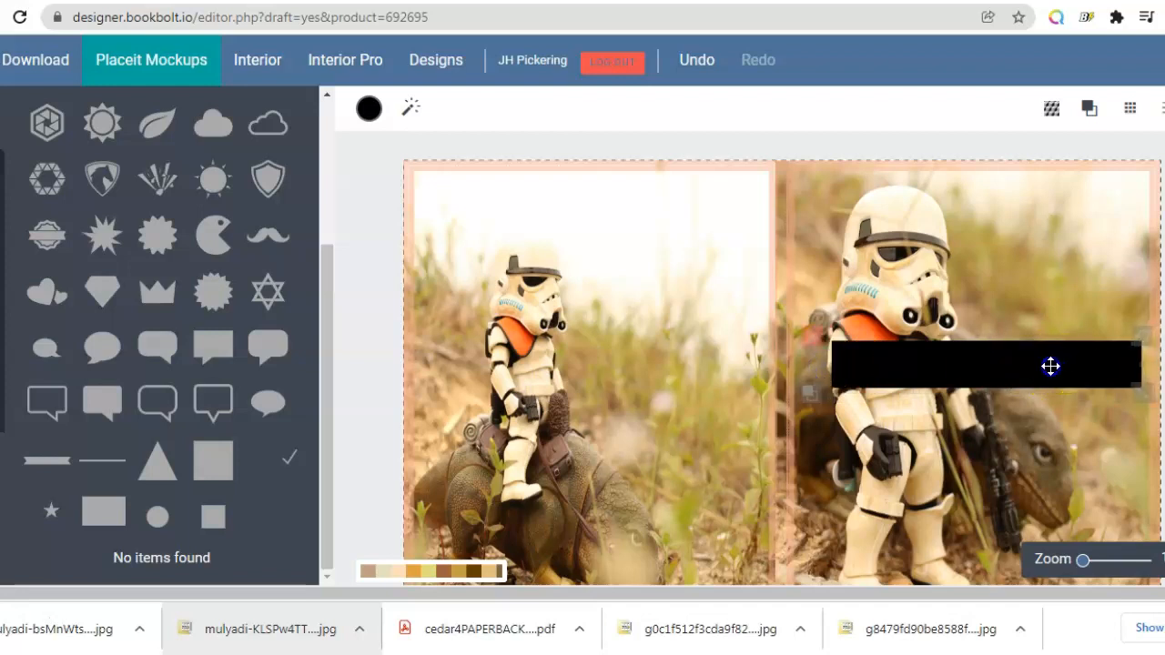
{"action": "left_click_drag", "start_coordinate": [1136, 367], "coordinate": [1116, 363]}
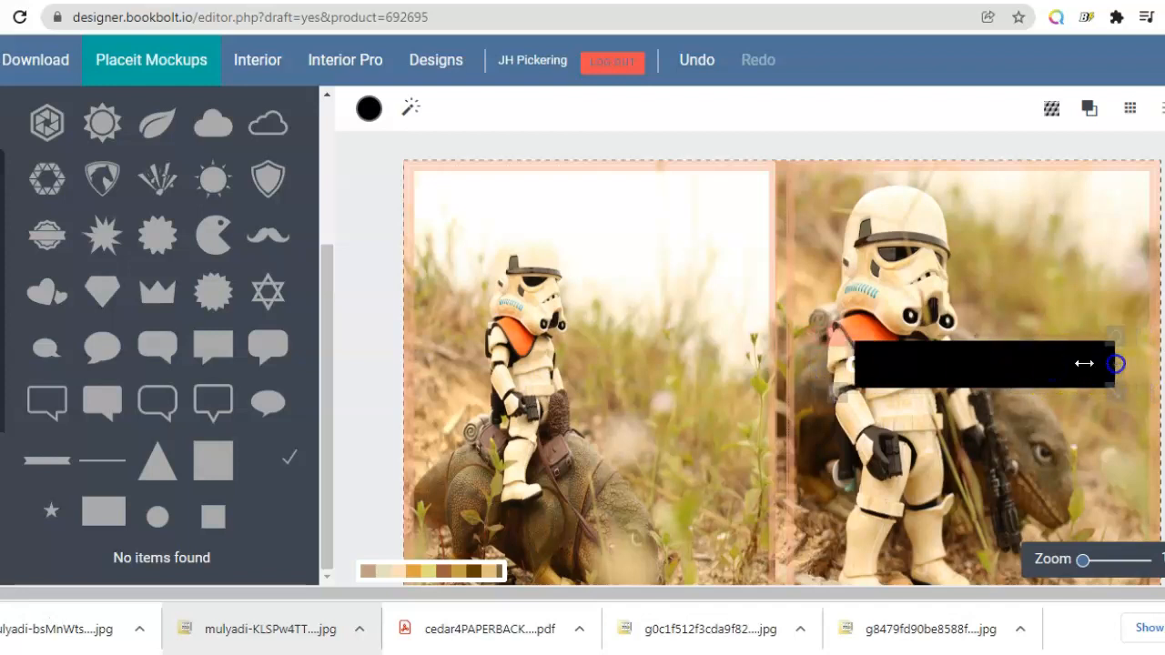
{"action": "left_click_drag", "start_coordinate": [968, 356], "coordinate": [947, 358]}
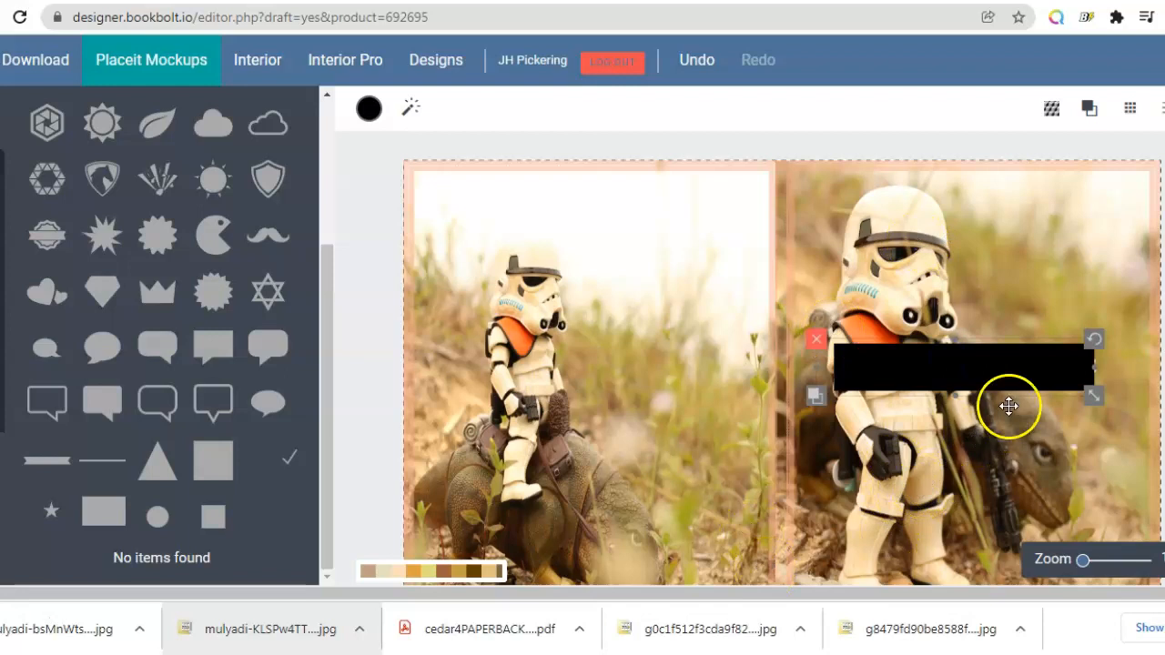
{"action": "left_click_drag", "start_coordinate": [1069, 372], "coordinate": [1075, 371]}
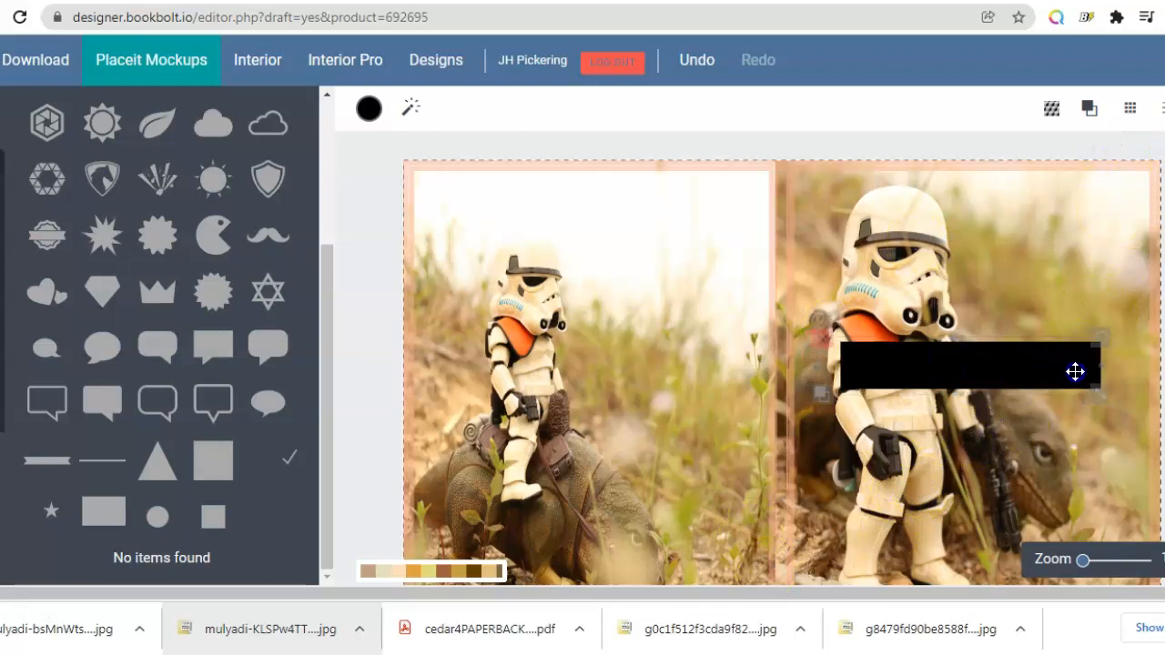
Step: Send the black rectangle back behind the Cedar's Comic Book title
{"action": "left_click", "coordinate": [1087, 107]}
{"action": "left_click", "coordinate": [1040, 163]}
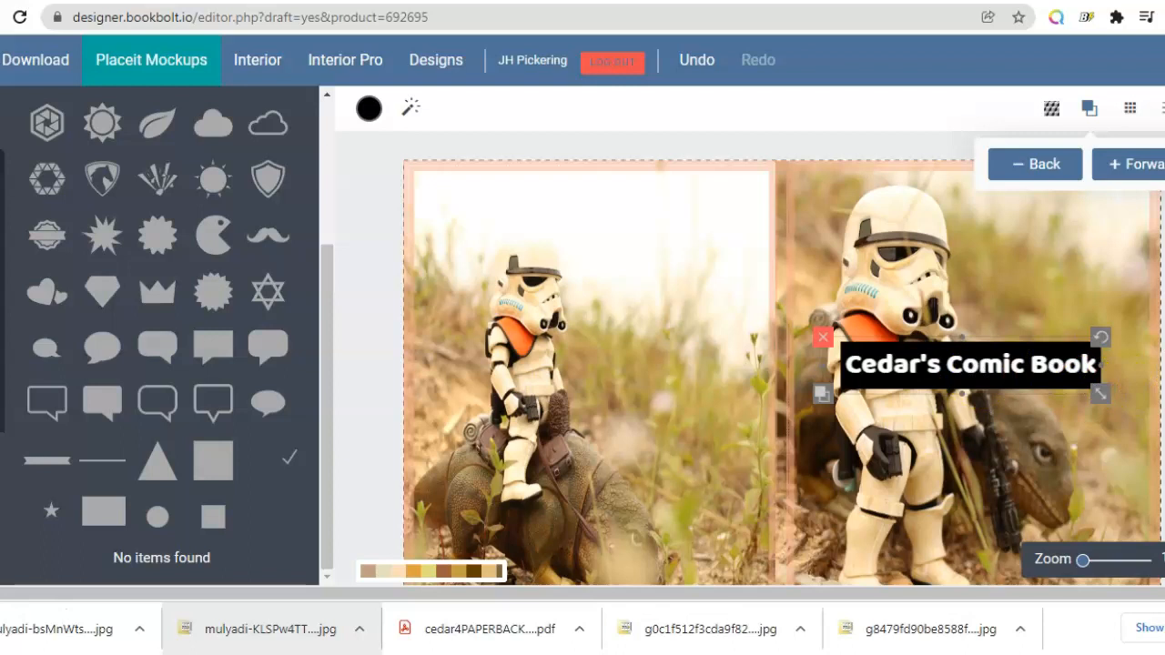
{"action": "key", "text": "Escape"}
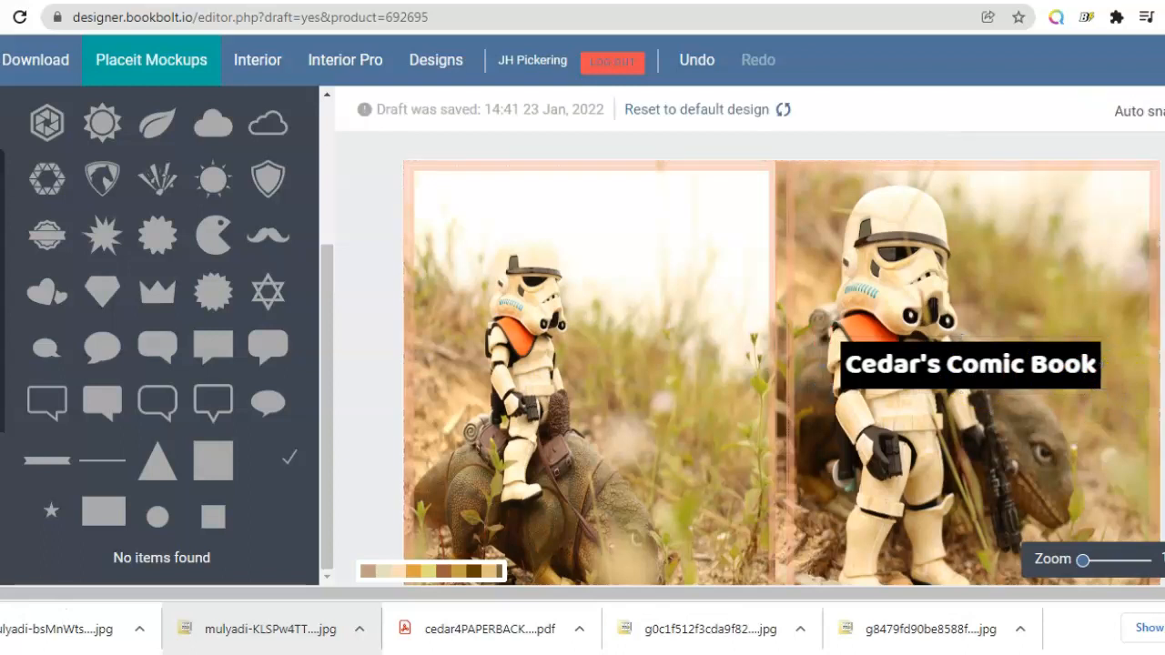
Step: Save the cover design to My Designs
{"action": "scroll", "coordinate": [782, 359], "scroll_direction": "down", "scroll_amount": 1}
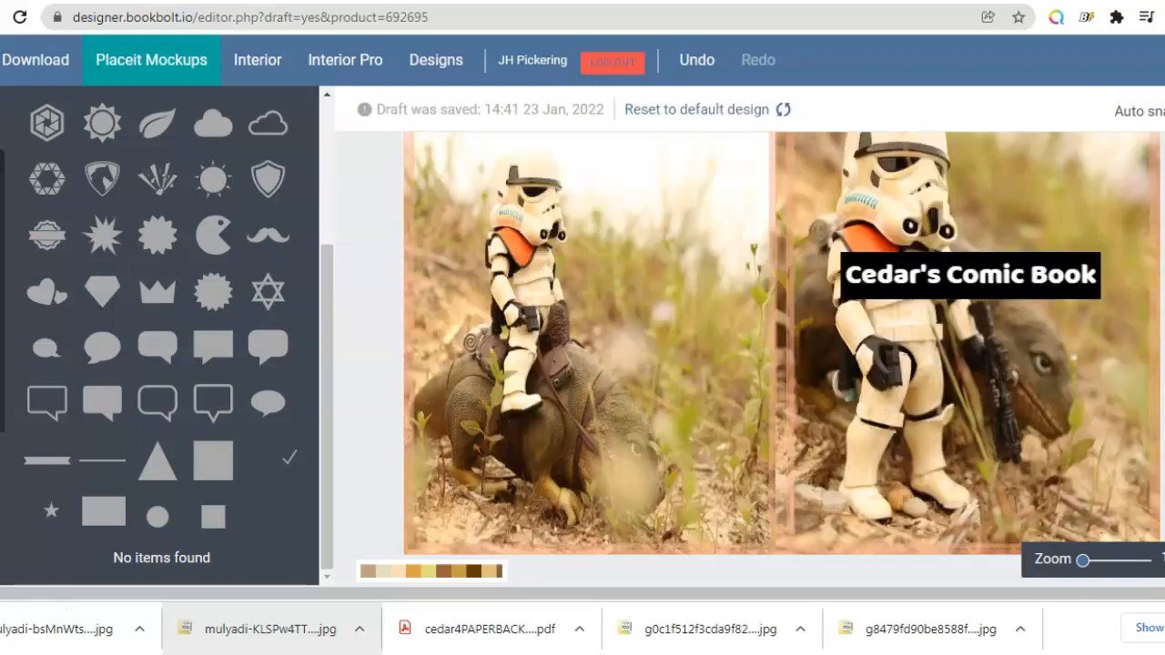
{"action": "scroll", "coordinate": [782, 359], "scroll_direction": "up", "scroll_amount": 1}
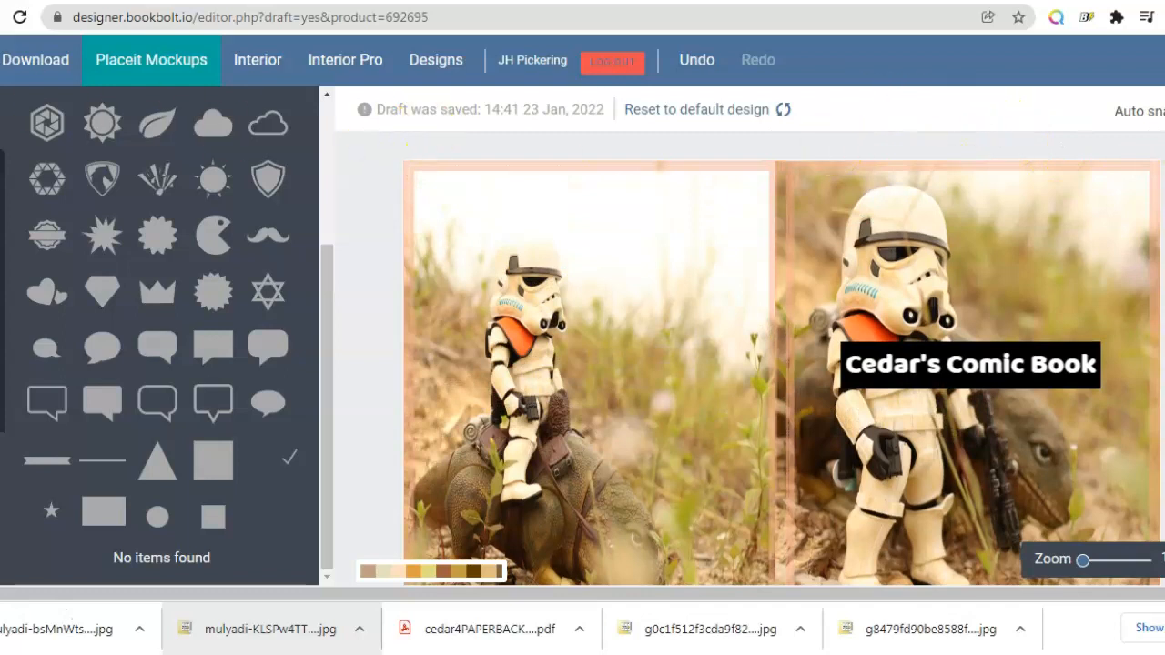
{"action": "left_click", "coordinate": [0, 60]}
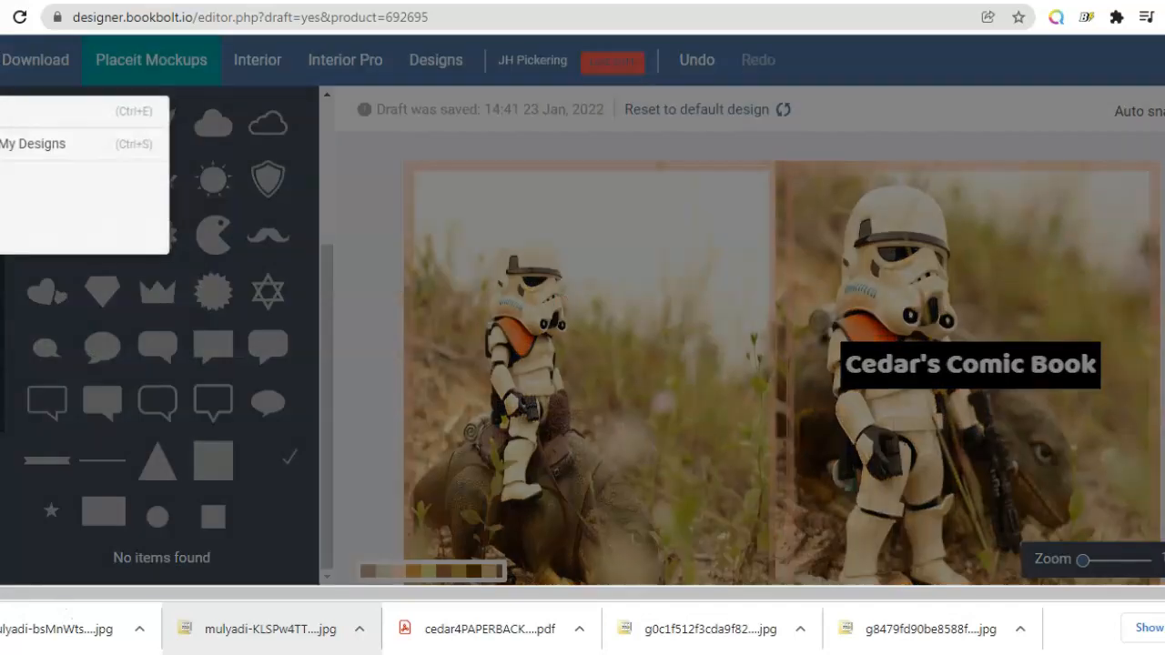
{"action": "left_click", "coordinate": [32, 143]}
{"action": "left_click", "coordinate": [501, 280]}
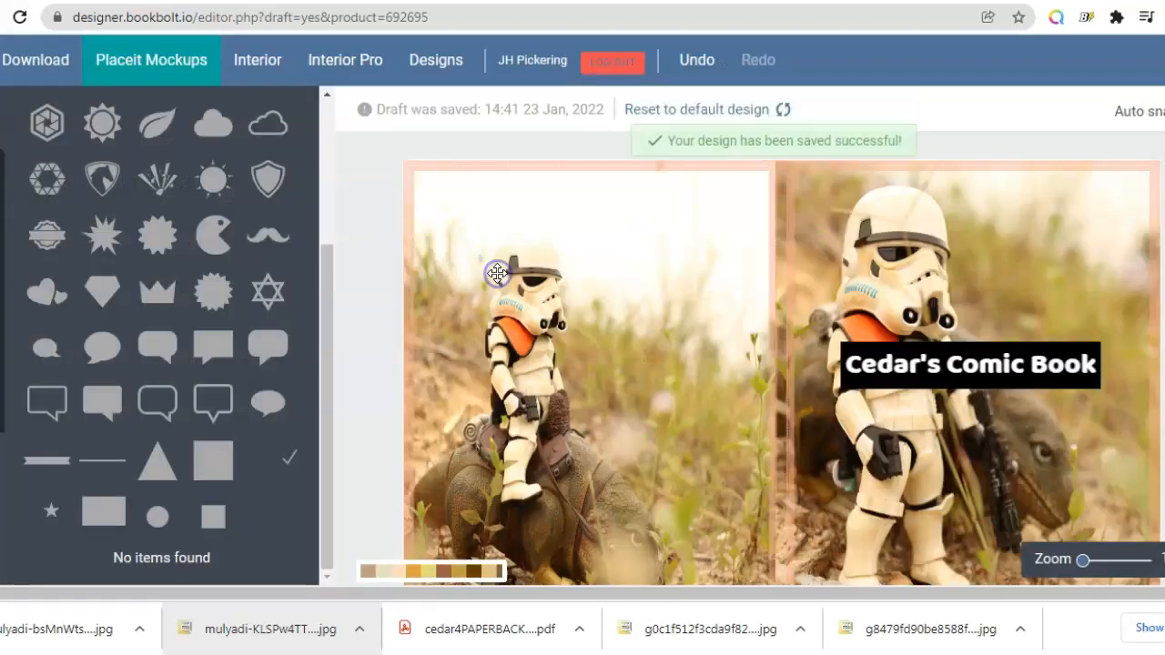
Step: Download the finished cover design as a PDF and open it
{"action": "left_click", "coordinate": [48, 57]}
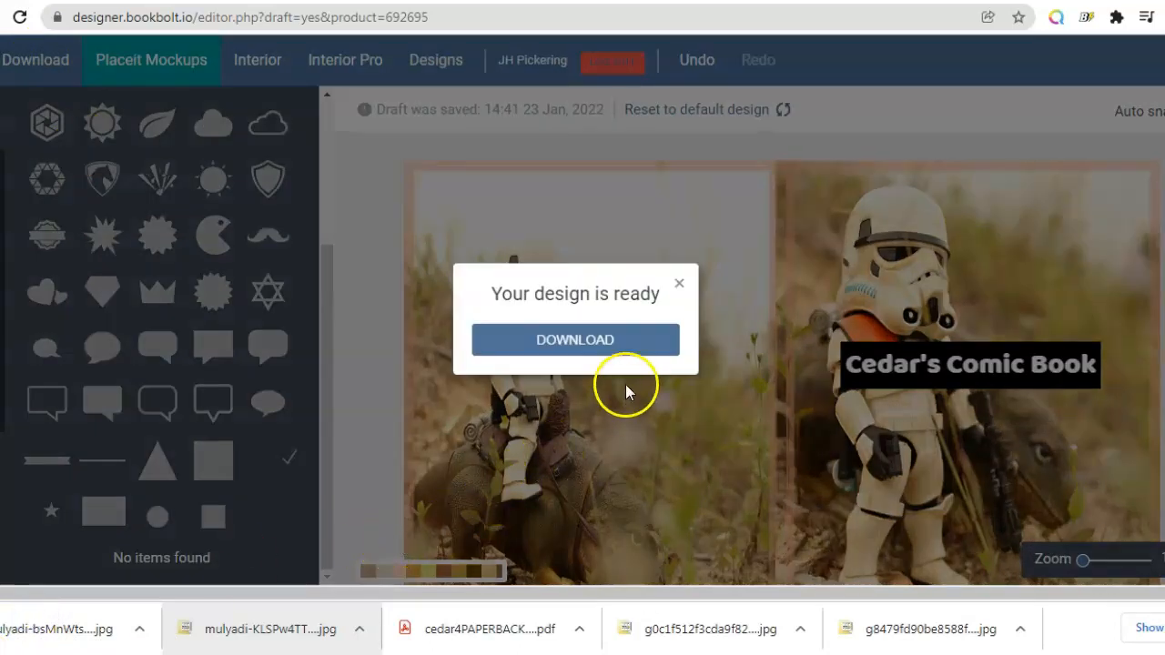
{"action": "left_click", "coordinate": [609, 342]}
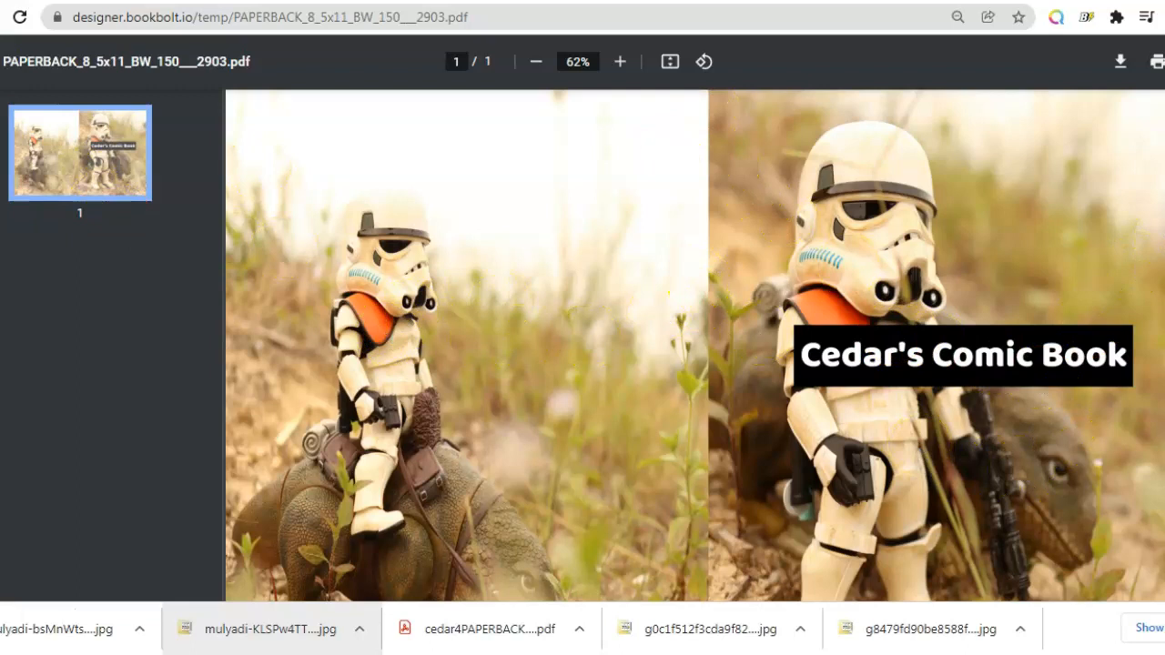
{"action": "scroll", "coordinate": [695, 345], "scroll_direction": "down", "scroll_amount": 3}
{"action": "scroll", "coordinate": [696, 345], "scroll_direction": "up", "scroll_amount": 3}
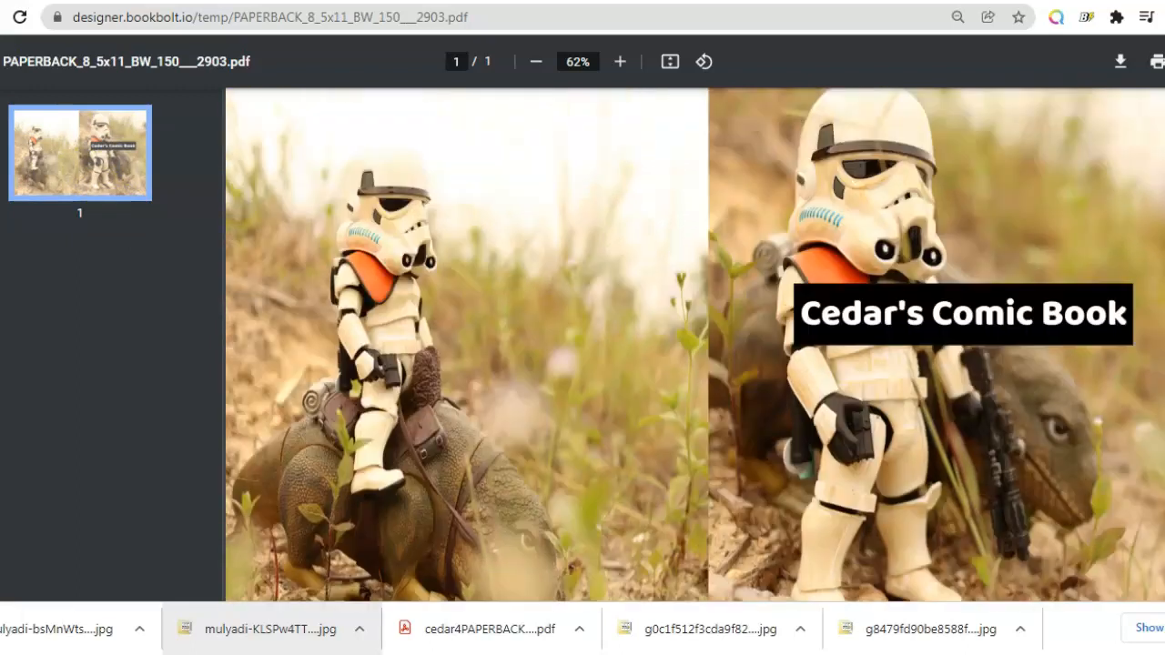
Step: Save the PDF to the Desktop, prefixing the file name with cedar5
{"action": "left_click", "coordinate": [1120, 65]}
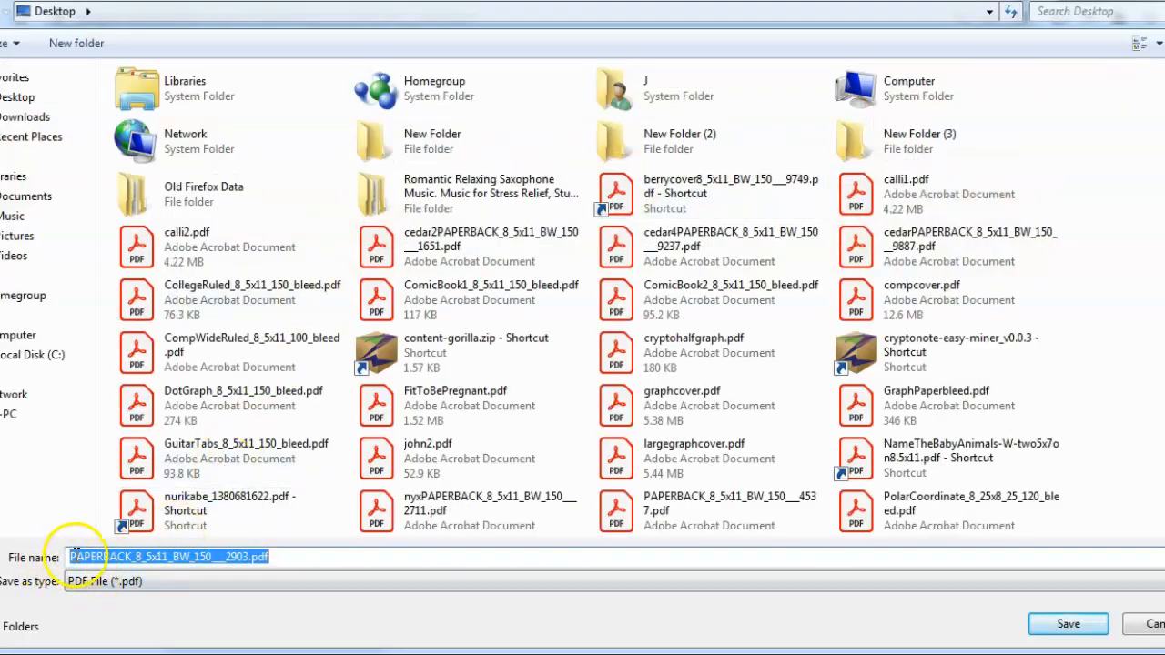
{"action": "left_click", "coordinate": [71, 556]}
{"action": "type", "text": "cedar"}
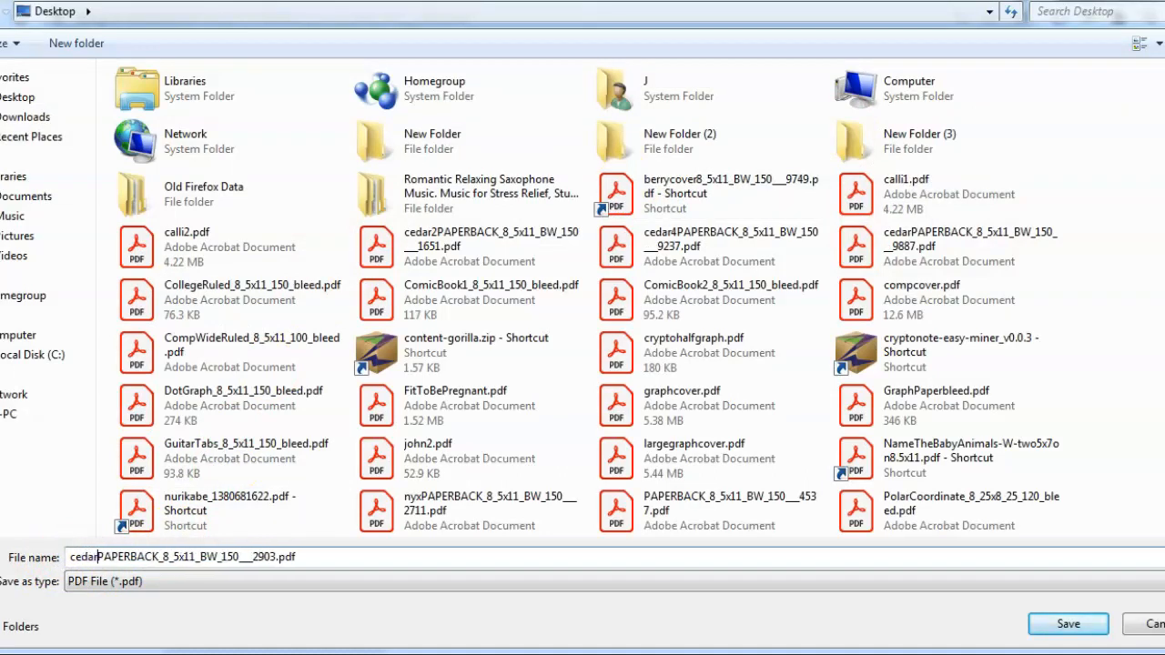
{"action": "type", "text": "5"}
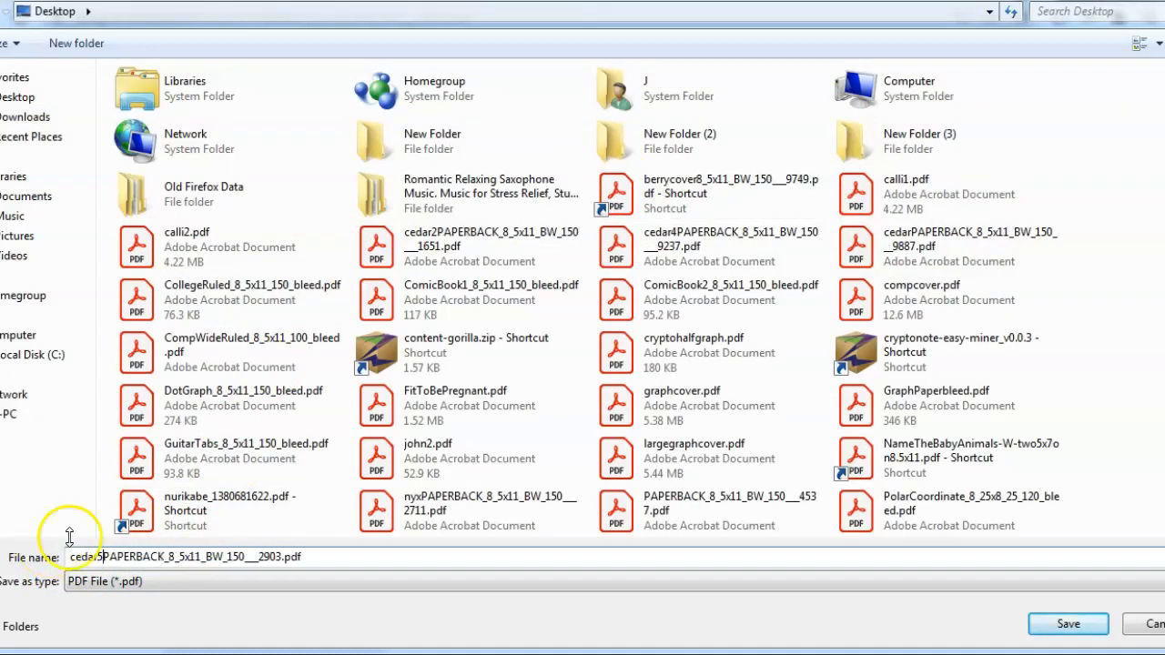
{"action": "left_click", "coordinate": [27, 97]}
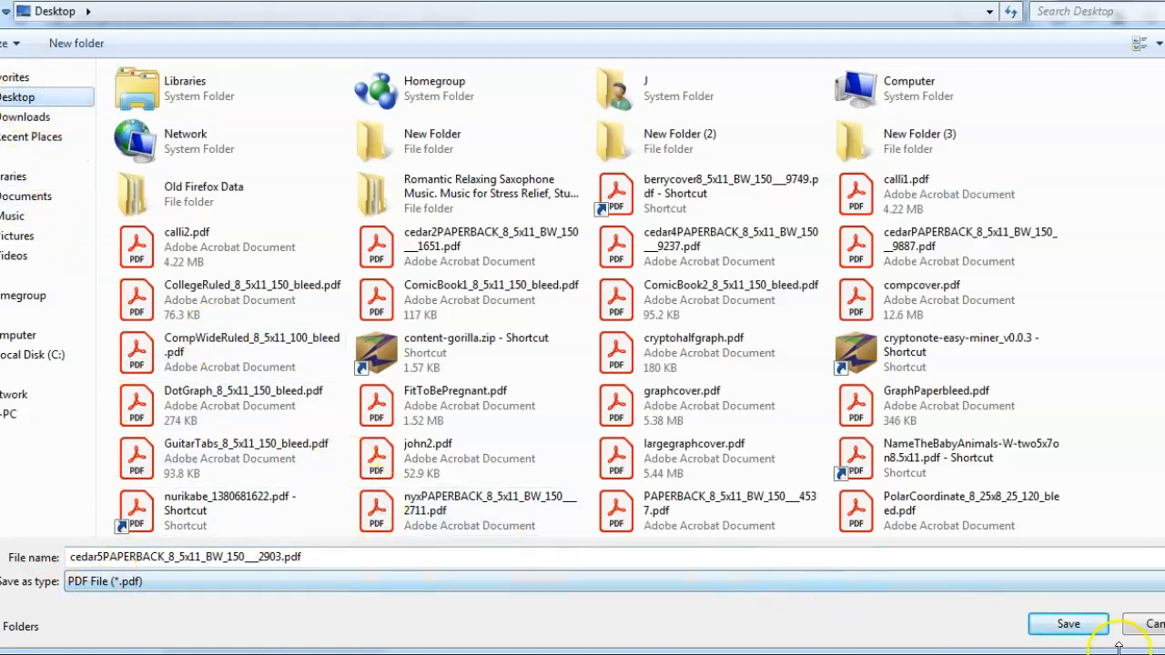
{"action": "left_click", "coordinate": [1074, 626]}
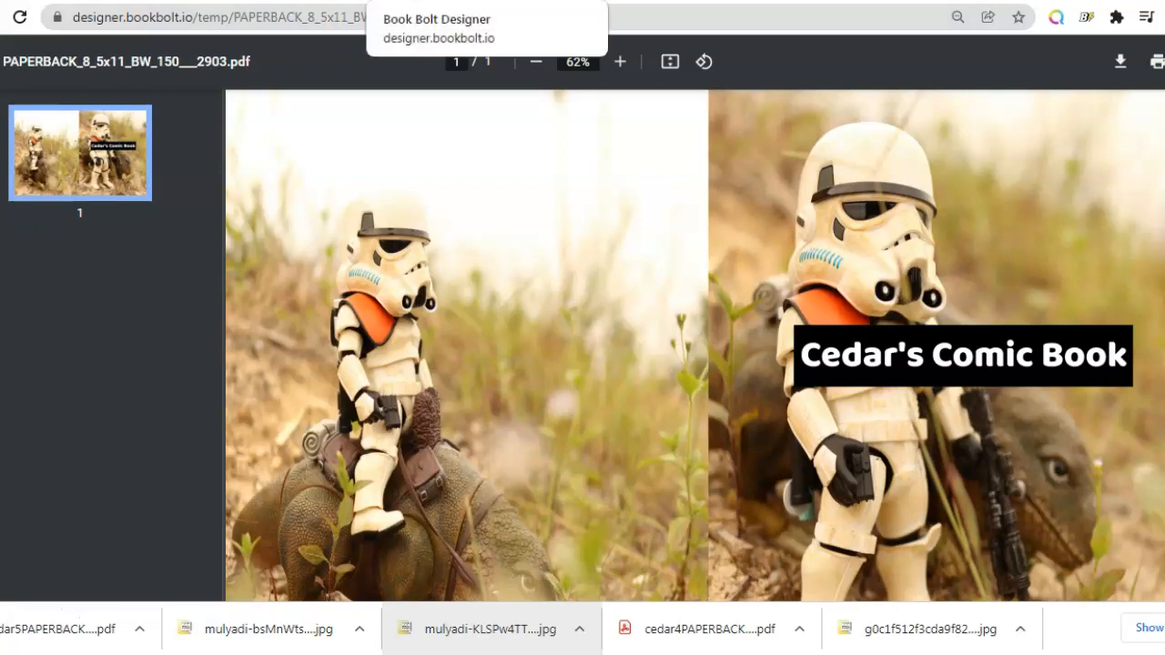
Step: Open the Interior generator and choose Bleed with an 8.5 x 11 trim size
{"action": "left_click", "coordinate": [433, 1]}
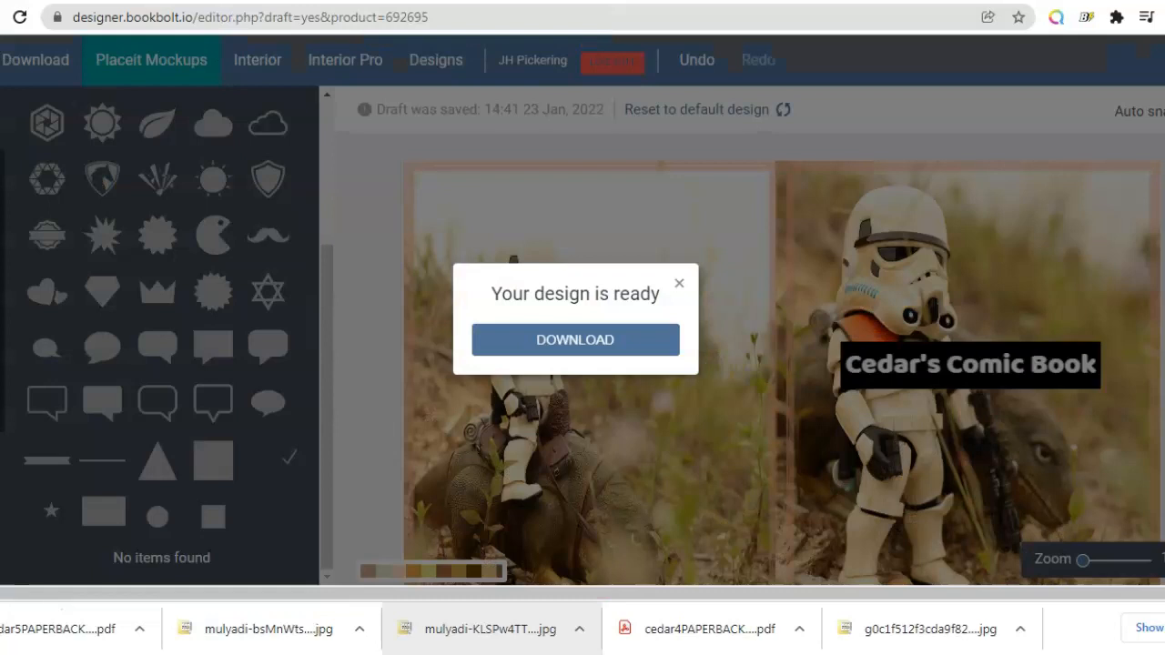
{"action": "left_click", "coordinate": [681, 285]}
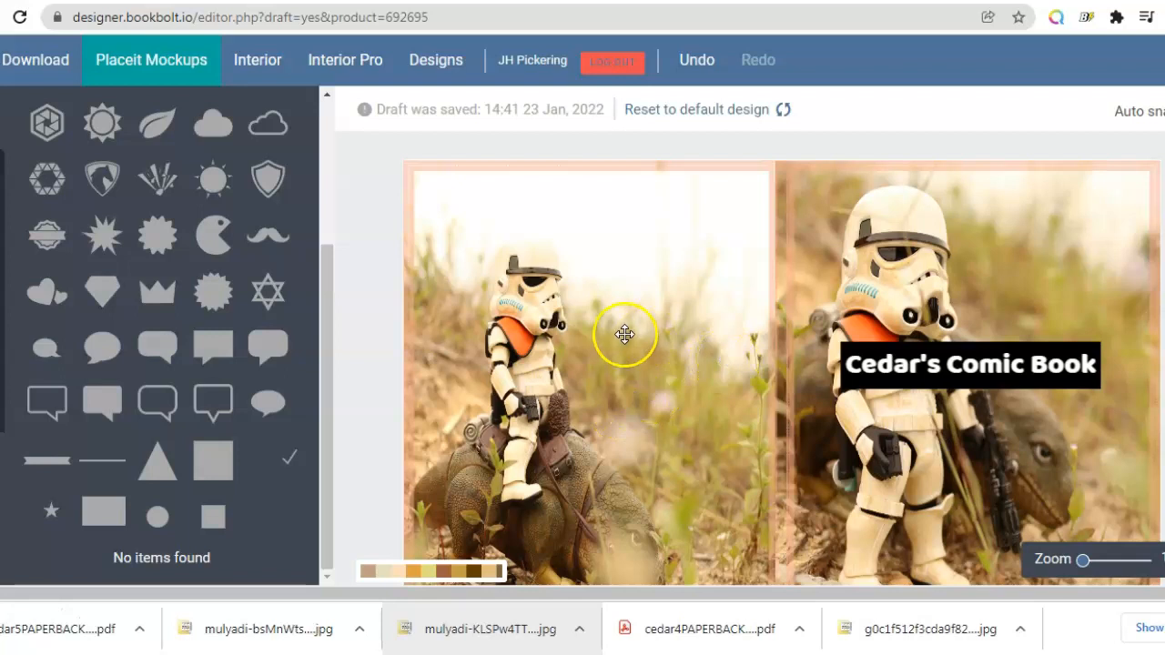
{"action": "left_click", "coordinate": [273, 71]}
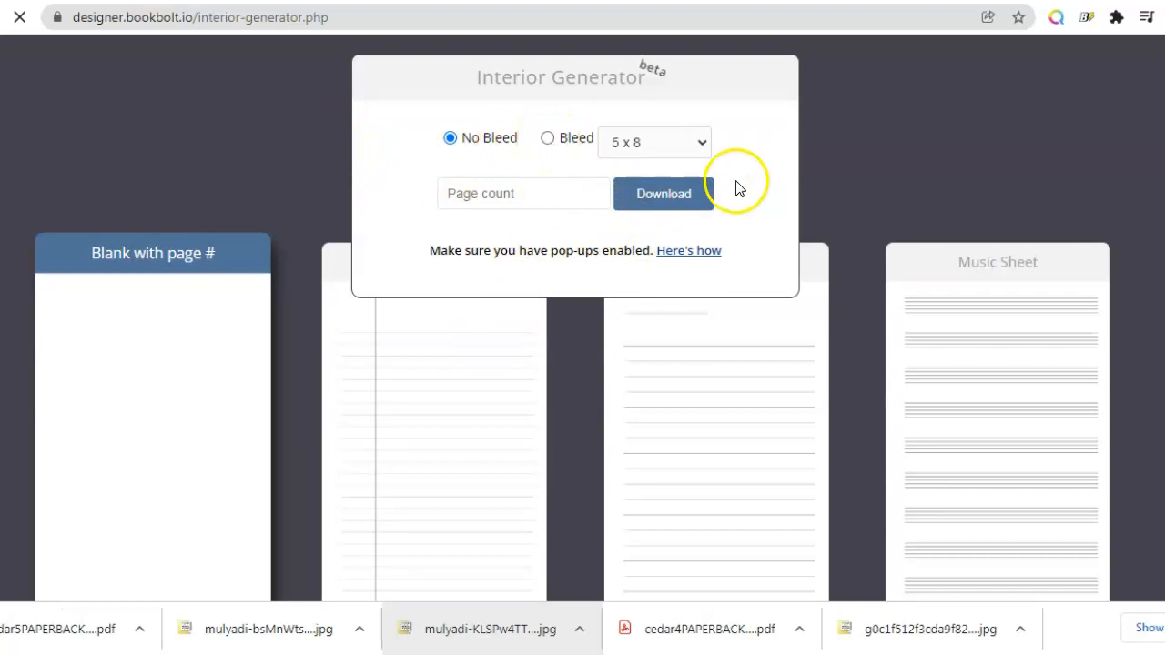
{"action": "left_click", "coordinate": [547, 138]}
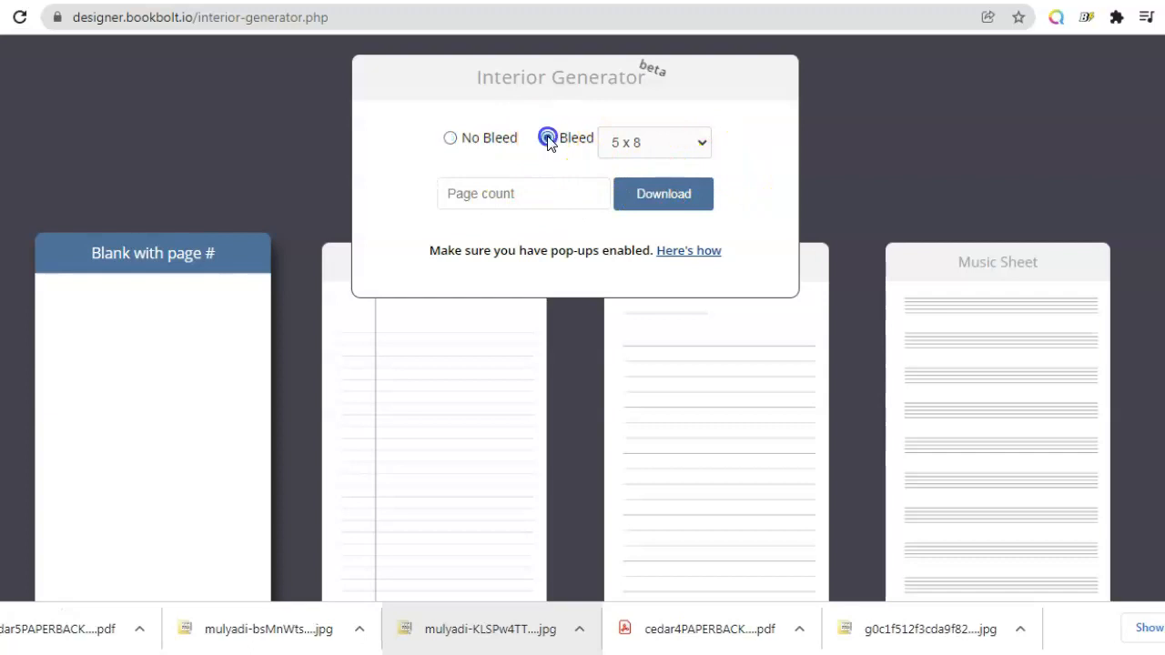
{"action": "left_click", "coordinate": [705, 145]}
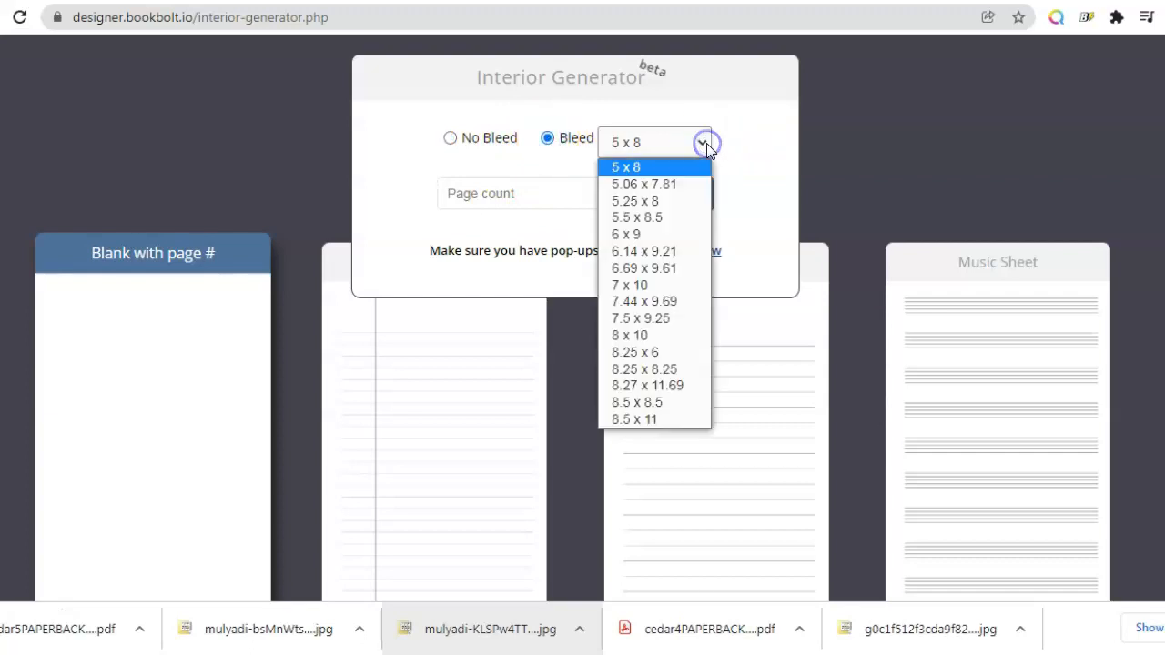
{"action": "left_click", "coordinate": [651, 417]}
Step: Set the interior page count to 150
{"action": "left_click", "coordinate": [601, 192]}
{"action": "type", "text": "7"}
{"action": "left_click", "coordinate": [601, 192]}
{"action": "left_click", "coordinate": [601, 192]}
{"action": "left_click", "coordinate": [600, 192]}
{"action": "left_click", "coordinate": [601, 192]}
{"action": "left_click", "coordinate": [601, 192]}
{"action": "left_click", "coordinate": [601, 192]}
{"action": "left_click", "coordinate": [600, 192]}
{"action": "left_click", "coordinate": [601, 192]}
{"action": "left_click", "coordinate": [601, 192]}
{"action": "left_click", "coordinate": [600, 192]}
{"action": "left_click", "coordinate": [601, 192]}
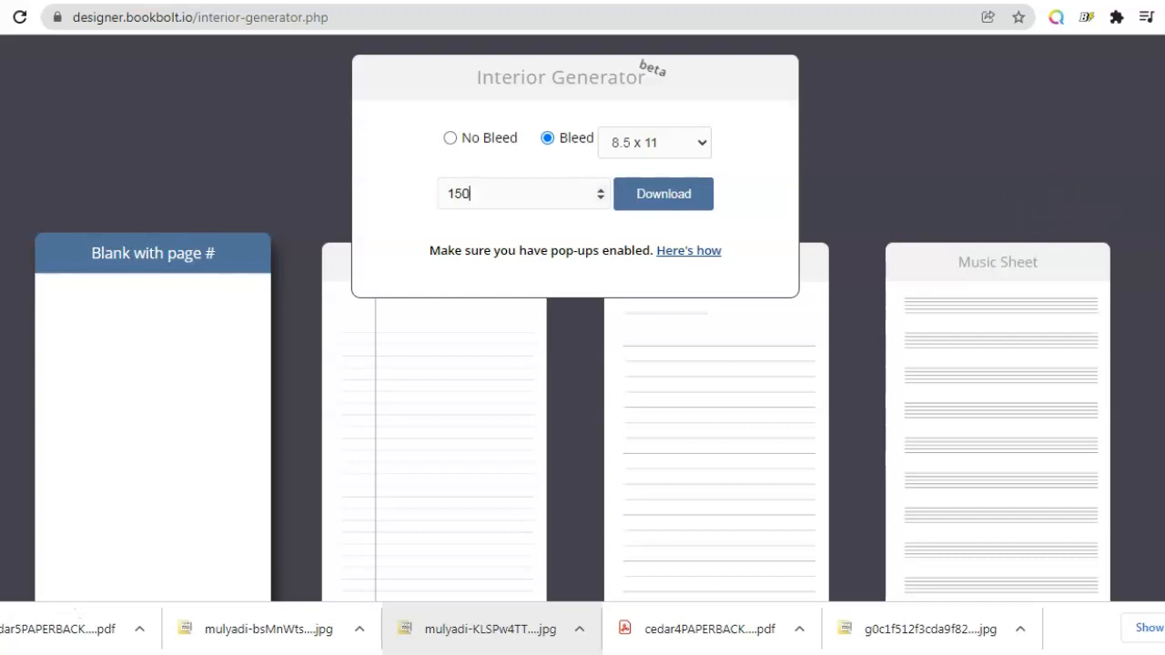
Step: Browse the available interior templates below the generator
{"action": "scroll", "coordinate": [582, 410], "scroll_direction": "down", "scroll_amount": 4}
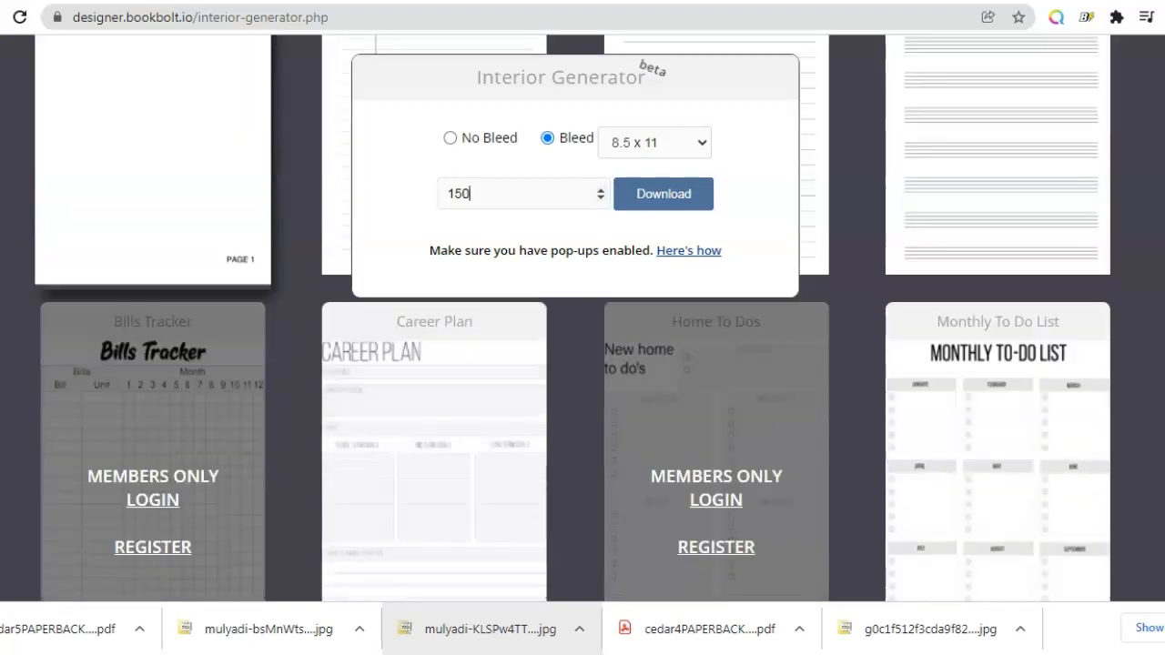
{"action": "scroll", "coordinate": [582, 410], "scroll_direction": "up", "scroll_amount": 4}
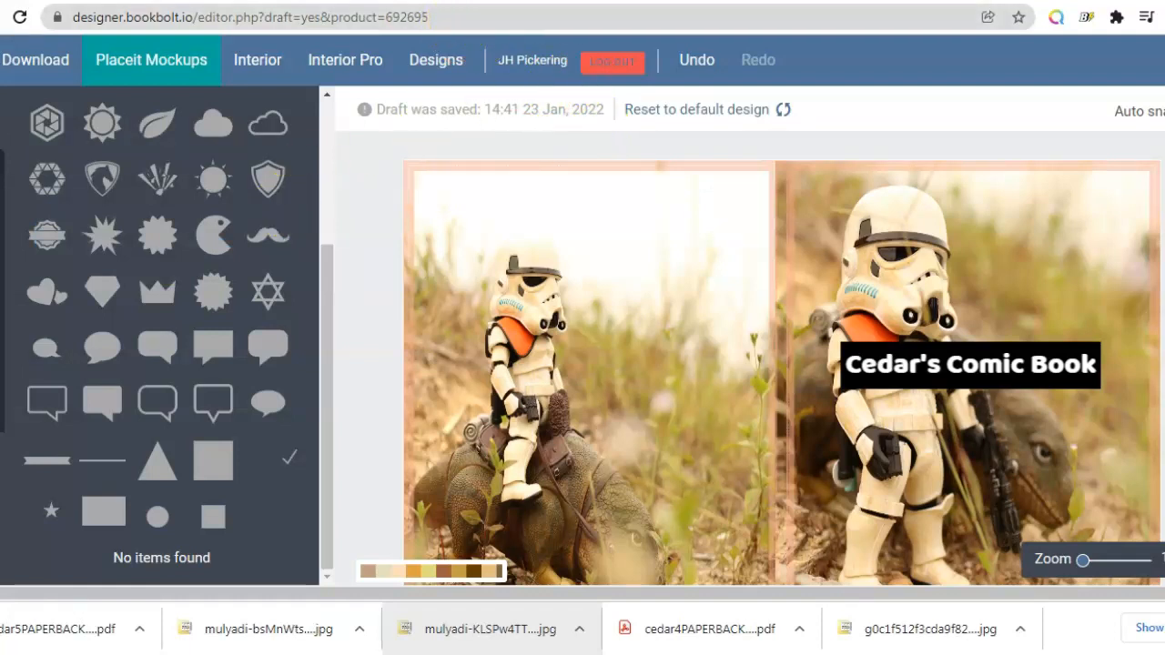
{"action": "left_click", "coordinate": [500, 1]}
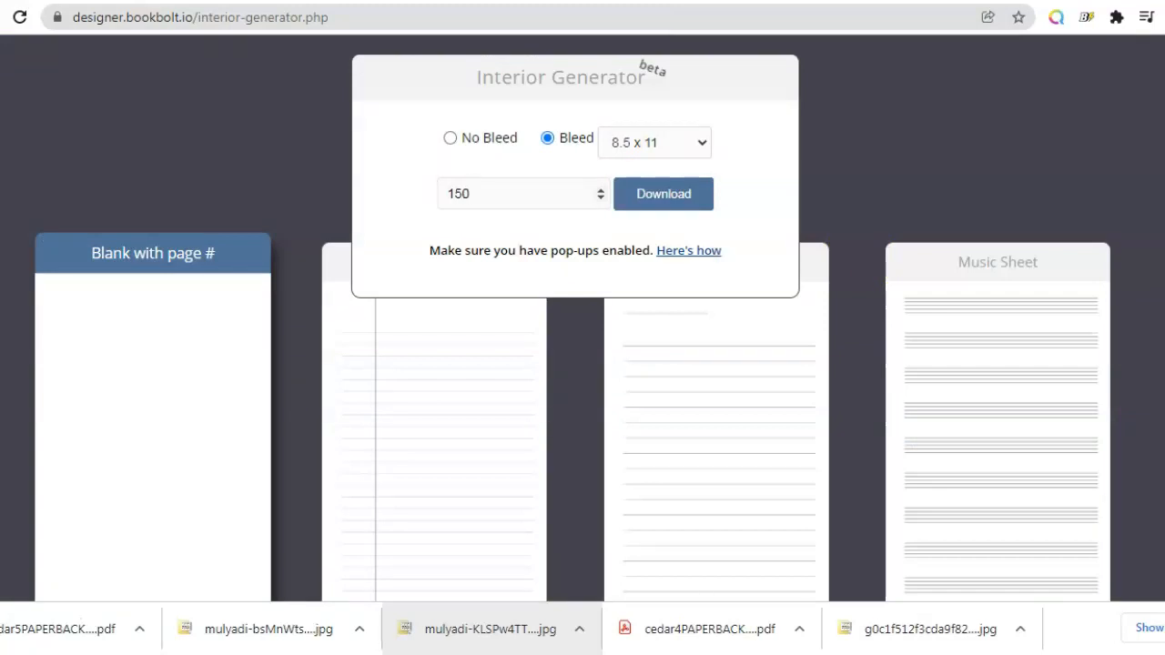
{"action": "scroll", "coordinate": [583, 364], "scroll_direction": "down", "scroll_amount": 2}
{"action": "scroll", "coordinate": [582, 364], "scroll_direction": "down", "scroll_amount": 3}
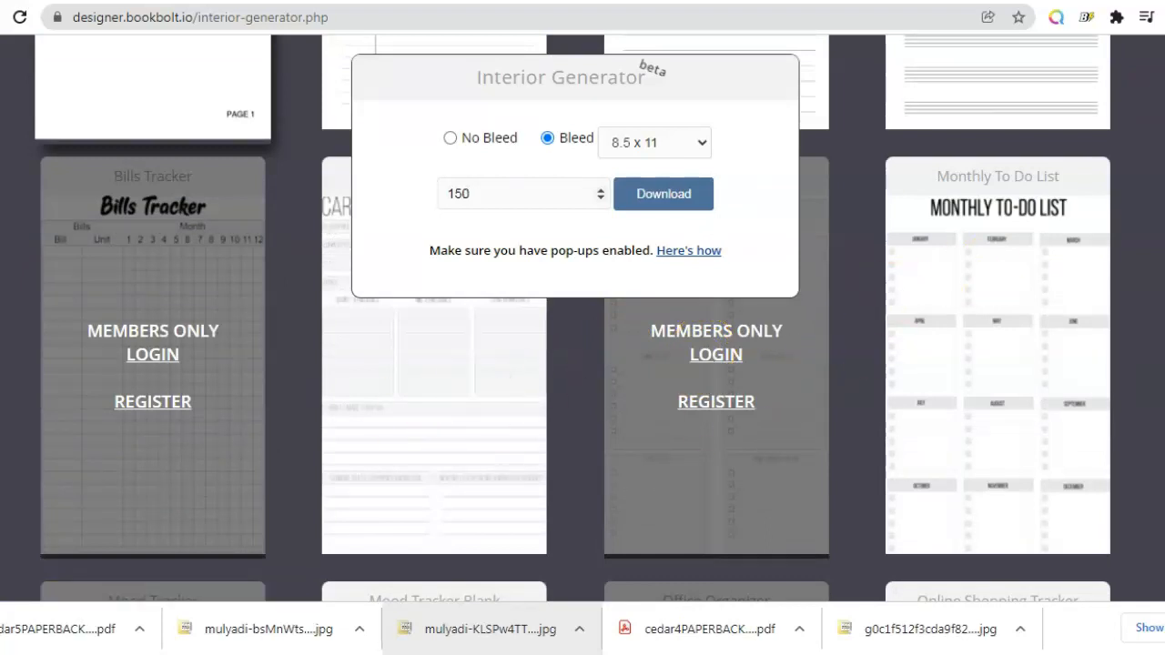
{"action": "scroll", "coordinate": [583, 364], "scroll_direction": "down", "scroll_amount": 4}
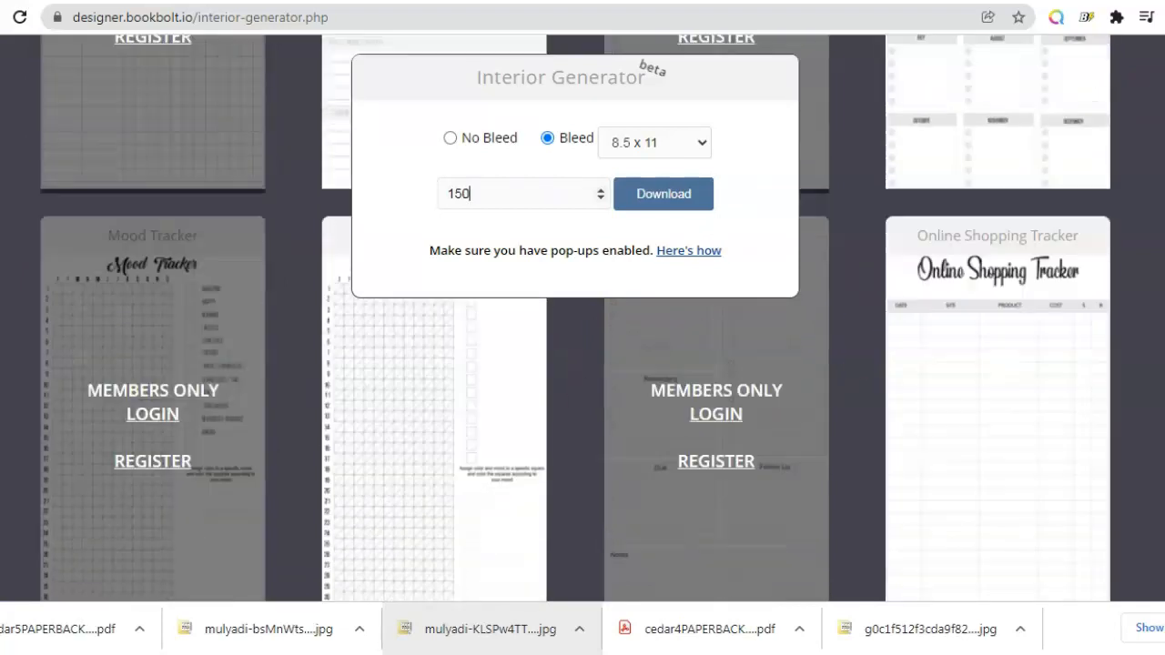
{"action": "scroll", "coordinate": [583, 364], "scroll_direction": "up", "scroll_amount": 5}
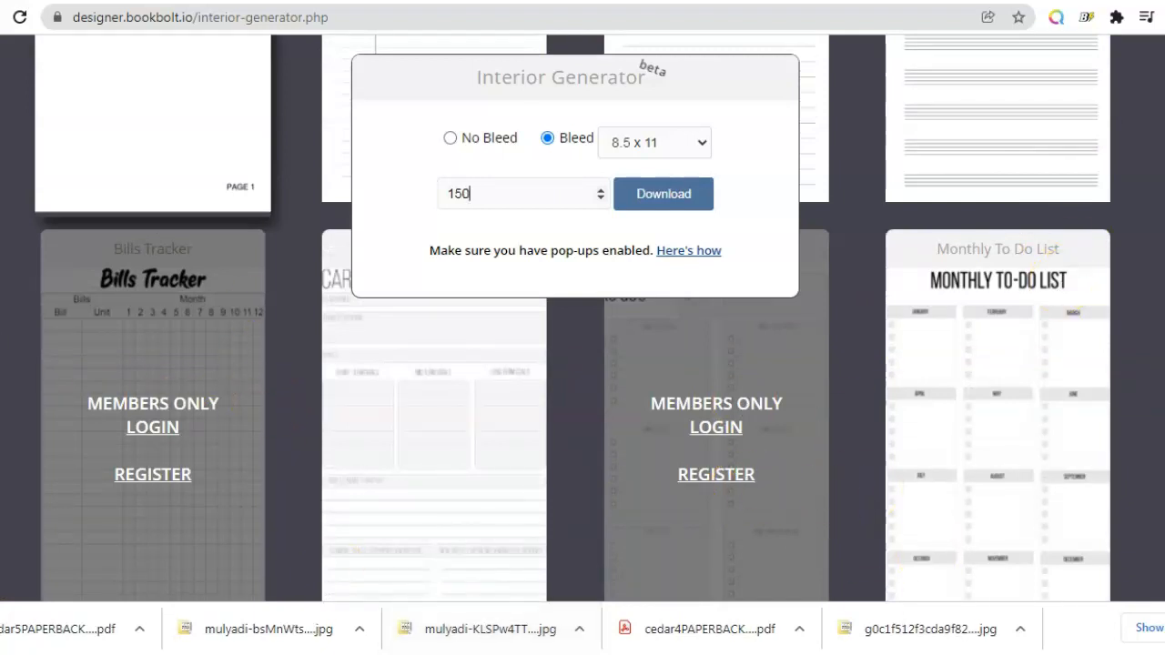
{"action": "scroll", "coordinate": [583, 364], "scroll_direction": "down", "scroll_amount": 12}
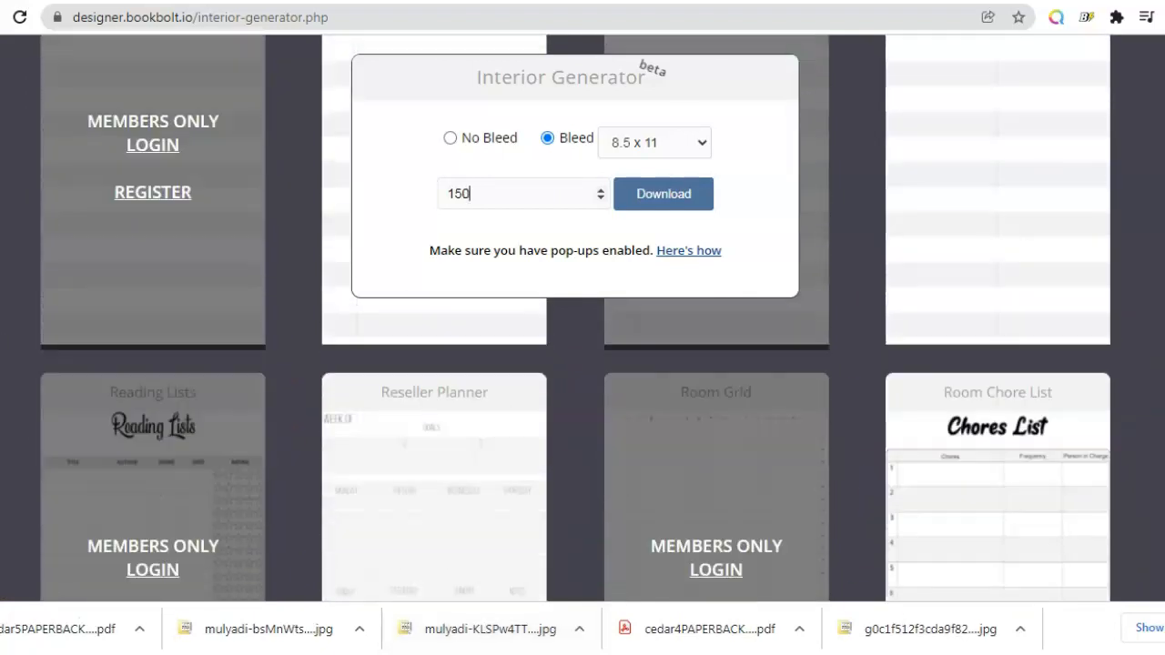
{"action": "scroll", "coordinate": [582, 364], "scroll_direction": "down", "scroll_amount": 11}
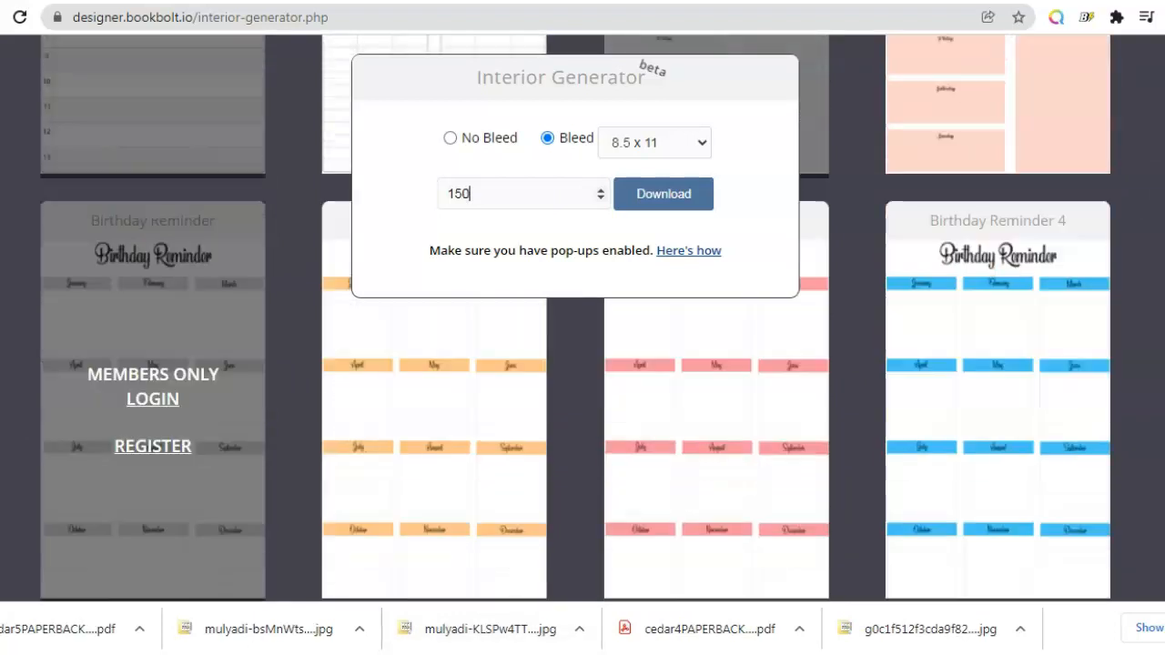
Step: Look through the remaining interior templates down to the end of the gallery
{"action": "scroll", "coordinate": [582, 364], "scroll_direction": "down", "scroll_amount": 6}
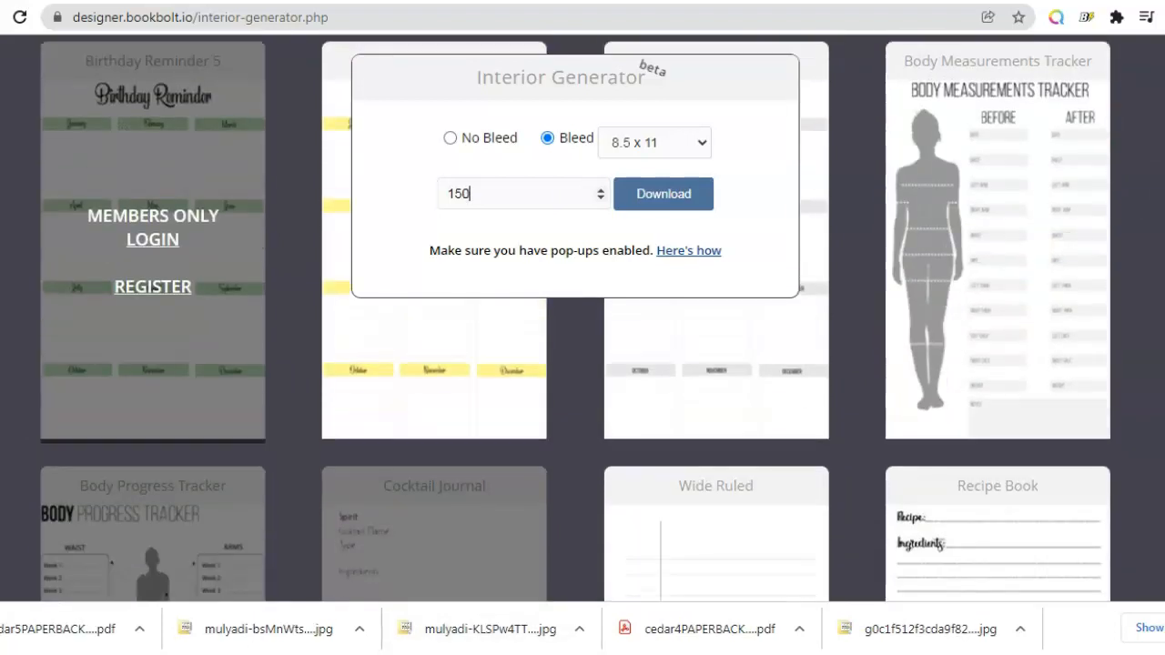
{"action": "scroll", "coordinate": [583, 364], "scroll_direction": "down", "scroll_amount": 2}
{"action": "scroll", "coordinate": [583, 364], "scroll_direction": "down", "scroll_amount": 3}
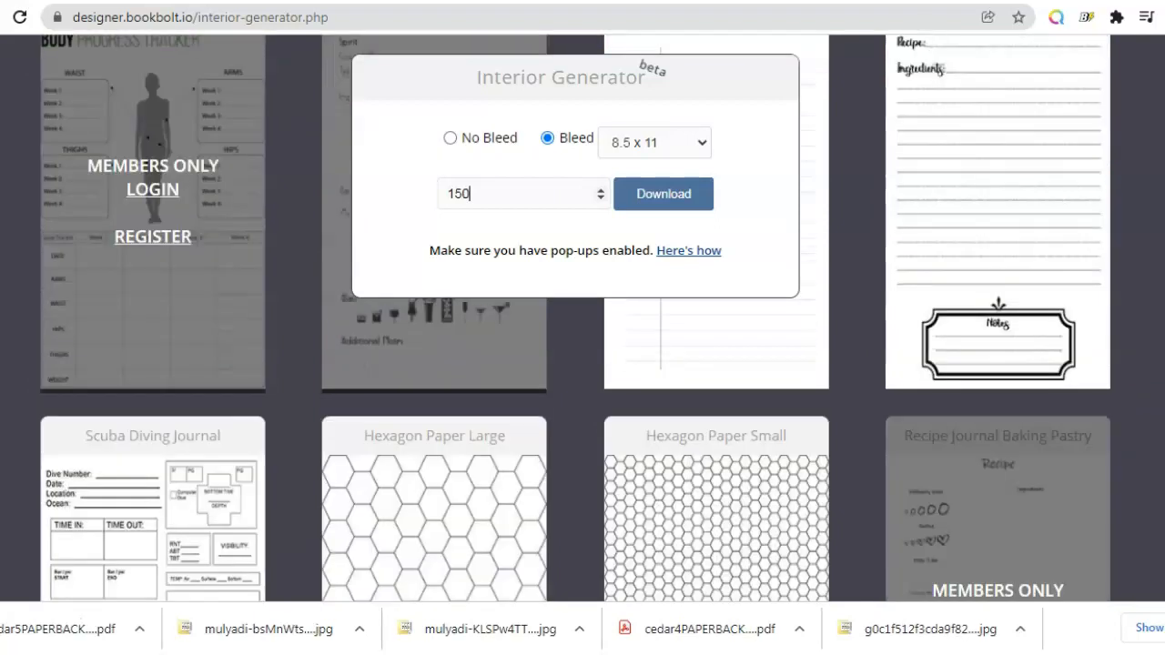
{"action": "scroll", "coordinate": [583, 364], "scroll_direction": "down", "scroll_amount": 3}
{"action": "scroll", "coordinate": [583, 364], "scroll_direction": "down", "scroll_amount": 7}
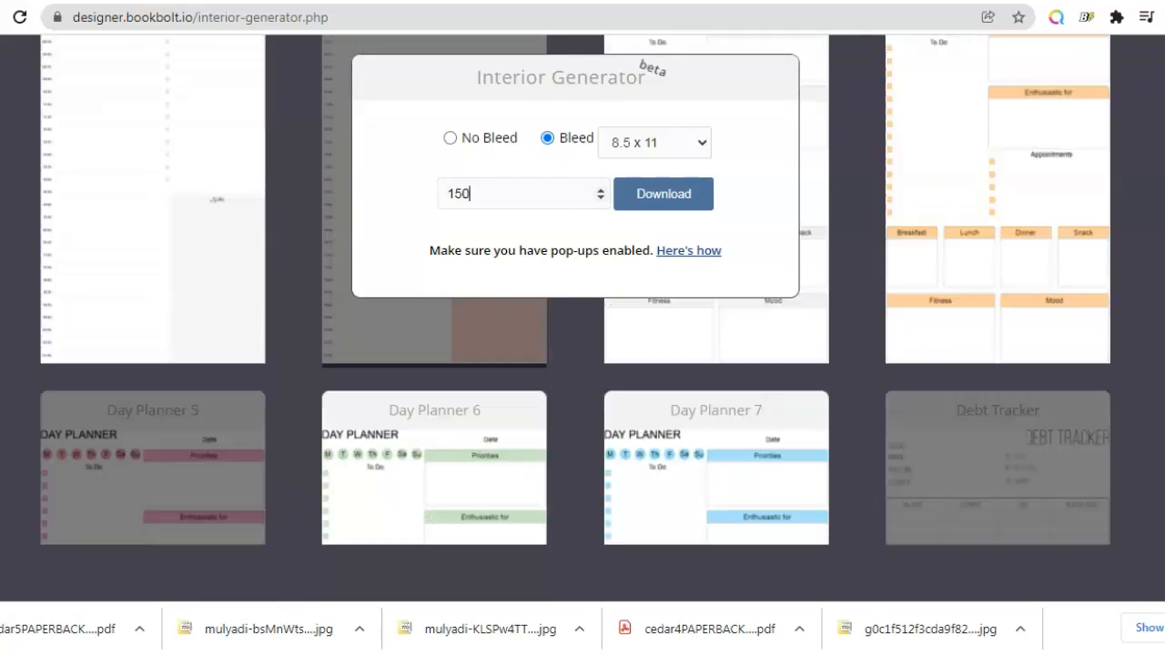
{"action": "scroll", "coordinate": [582, 364], "scroll_direction": "down", "scroll_amount": 3}
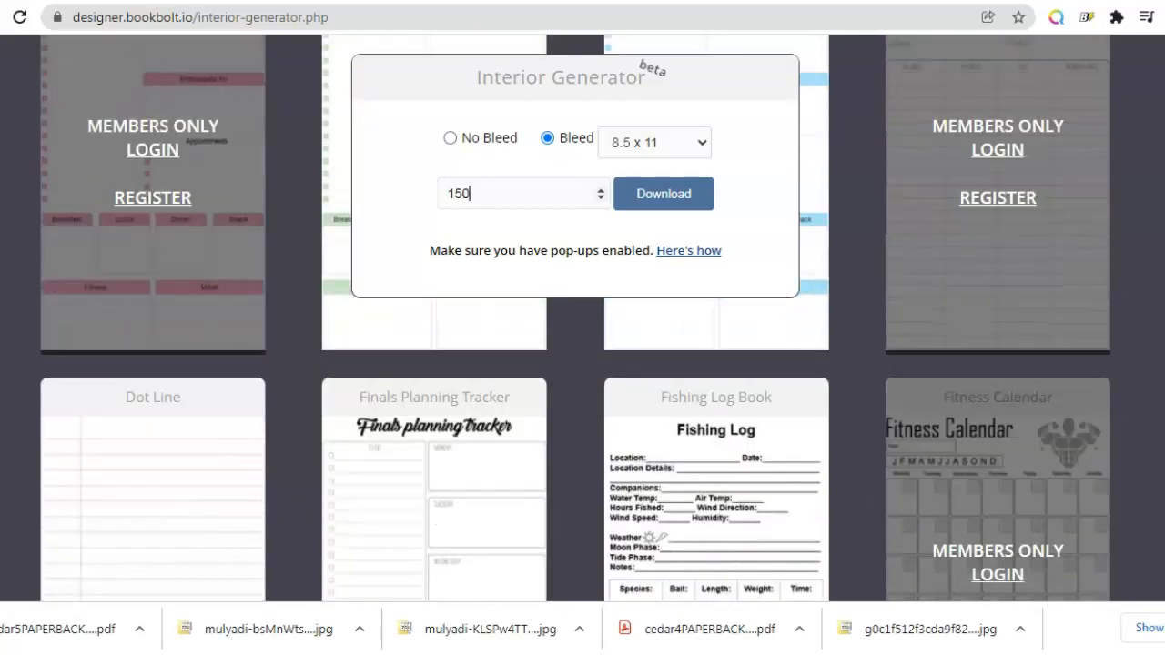
{"action": "scroll", "coordinate": [582, 364], "scroll_direction": "down", "scroll_amount": 2}
{"action": "scroll", "coordinate": [582, 364], "scroll_direction": "up", "scroll_amount": 4}
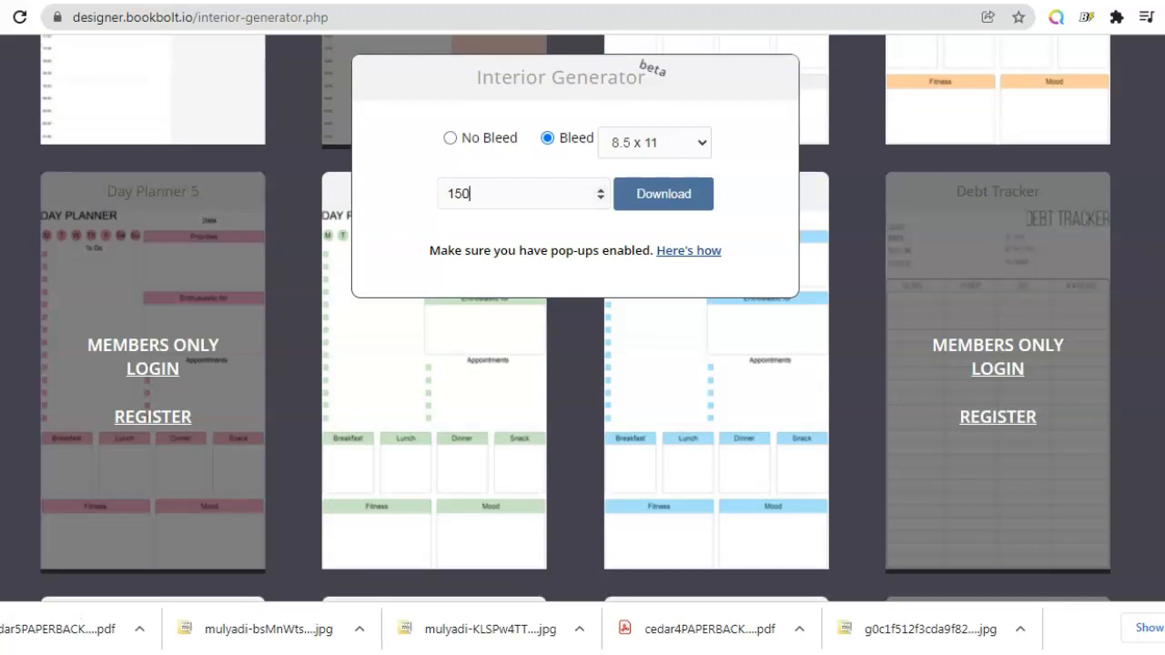
{"action": "scroll", "coordinate": [583, 364], "scroll_direction": "down", "scroll_amount": 10}
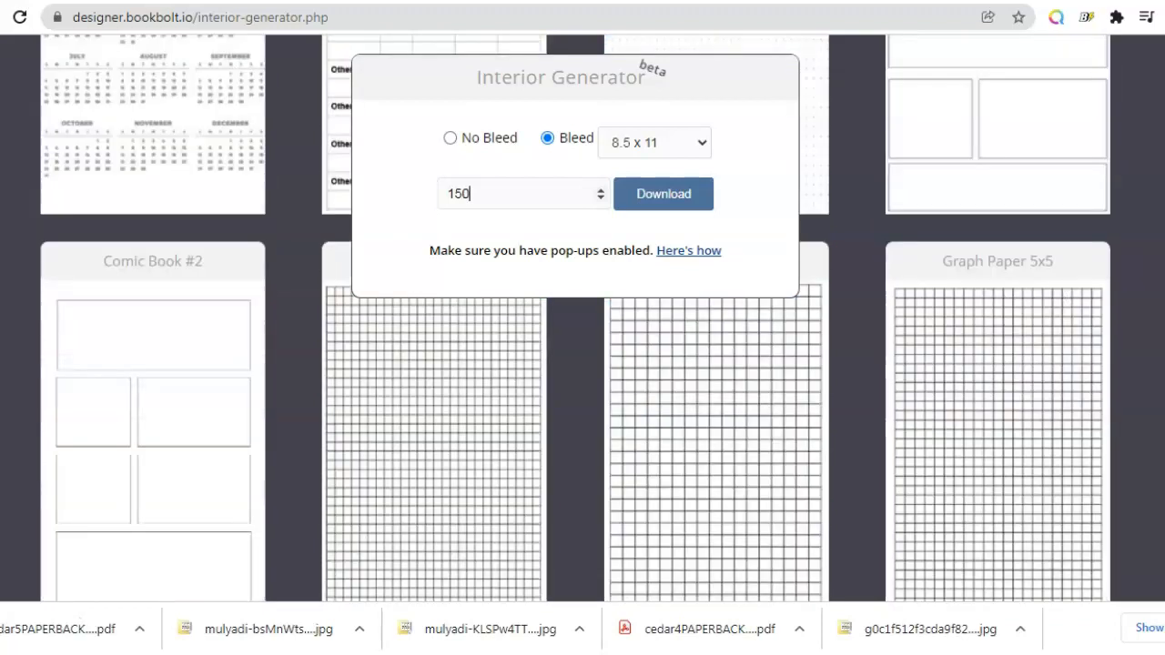
{"action": "scroll", "coordinate": [583, 364], "scroll_direction": "up", "scroll_amount": 1}
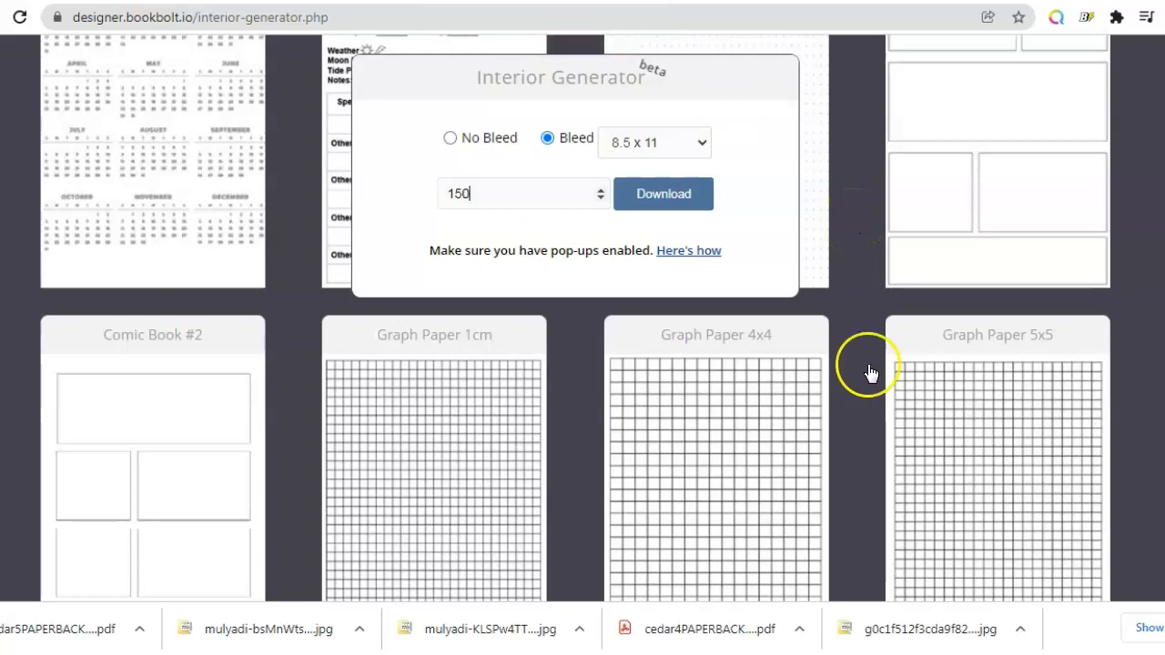
{"action": "scroll", "coordinate": [582, 410], "scroll_direction": "down", "scroll_amount": 10}
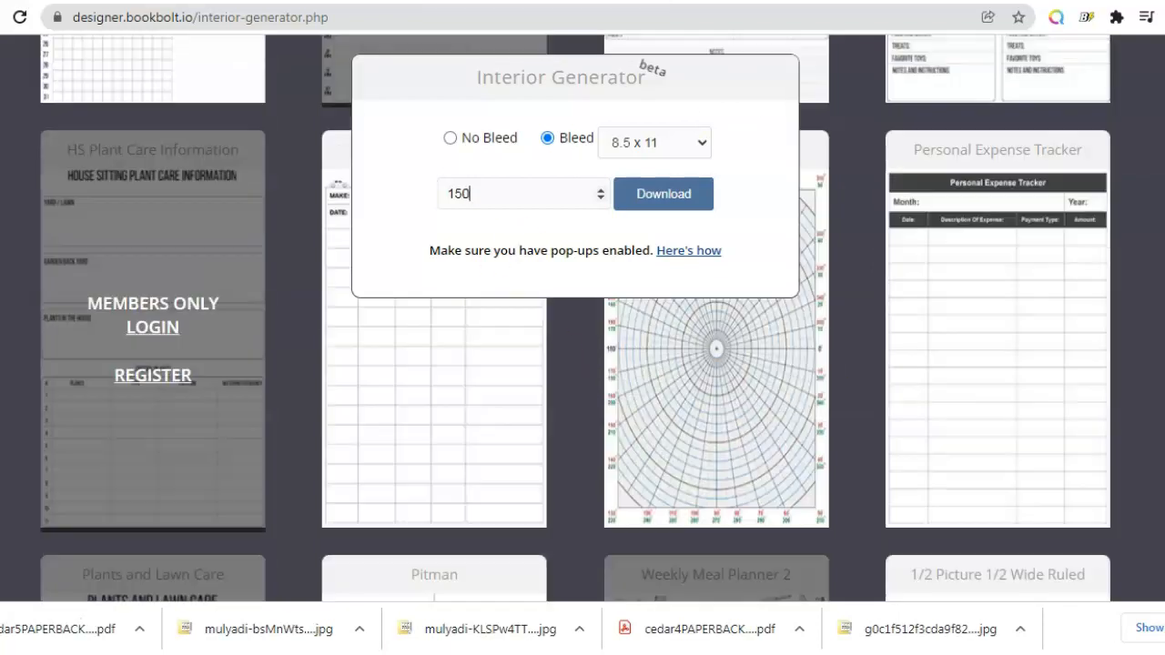
{"action": "scroll", "coordinate": [582, 409], "scroll_direction": "up", "scroll_amount": 3}
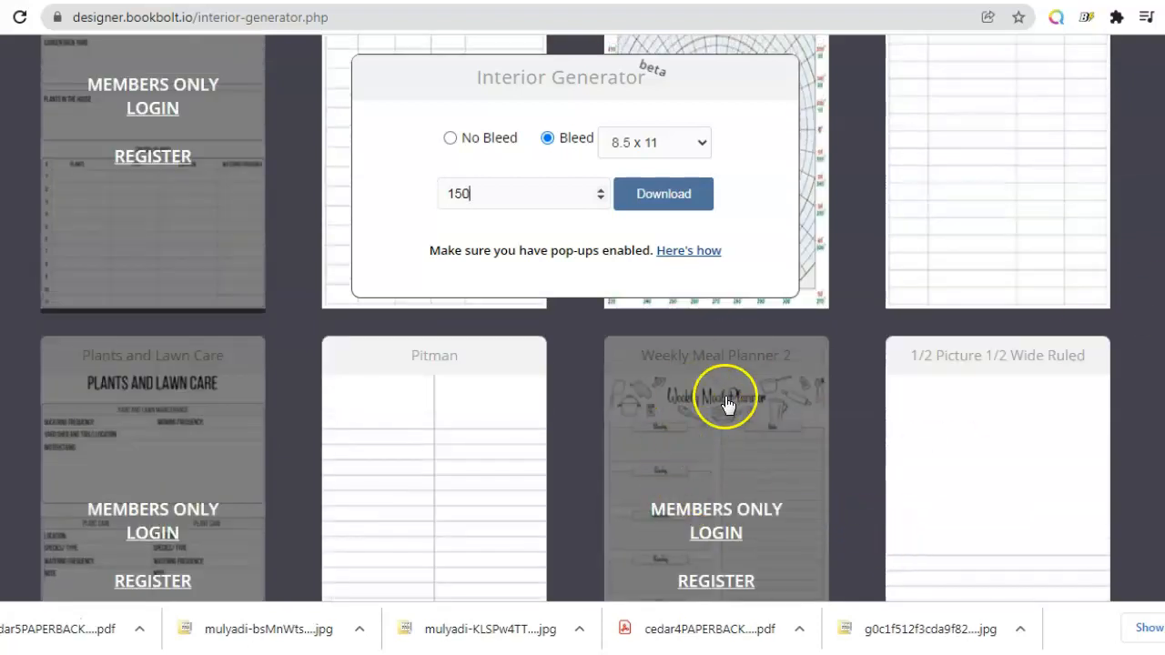
{"action": "scroll", "coordinate": [582, 410], "scroll_direction": "down", "scroll_amount": 5}
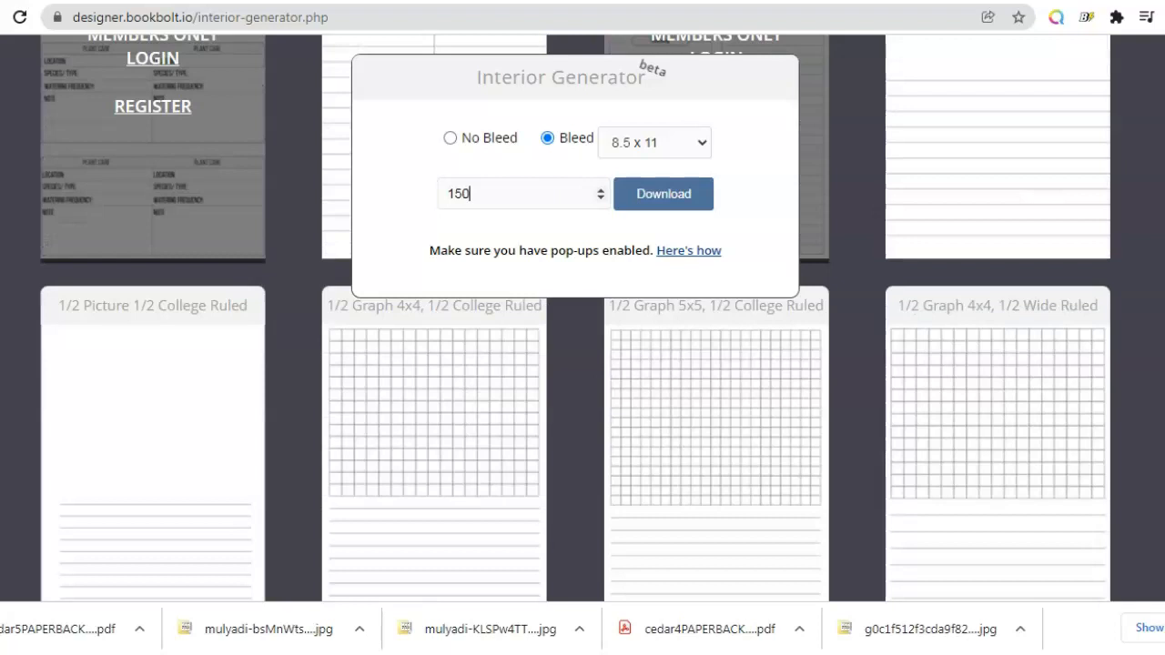
{"action": "scroll", "coordinate": [583, 409], "scroll_direction": "down", "scroll_amount": 20}
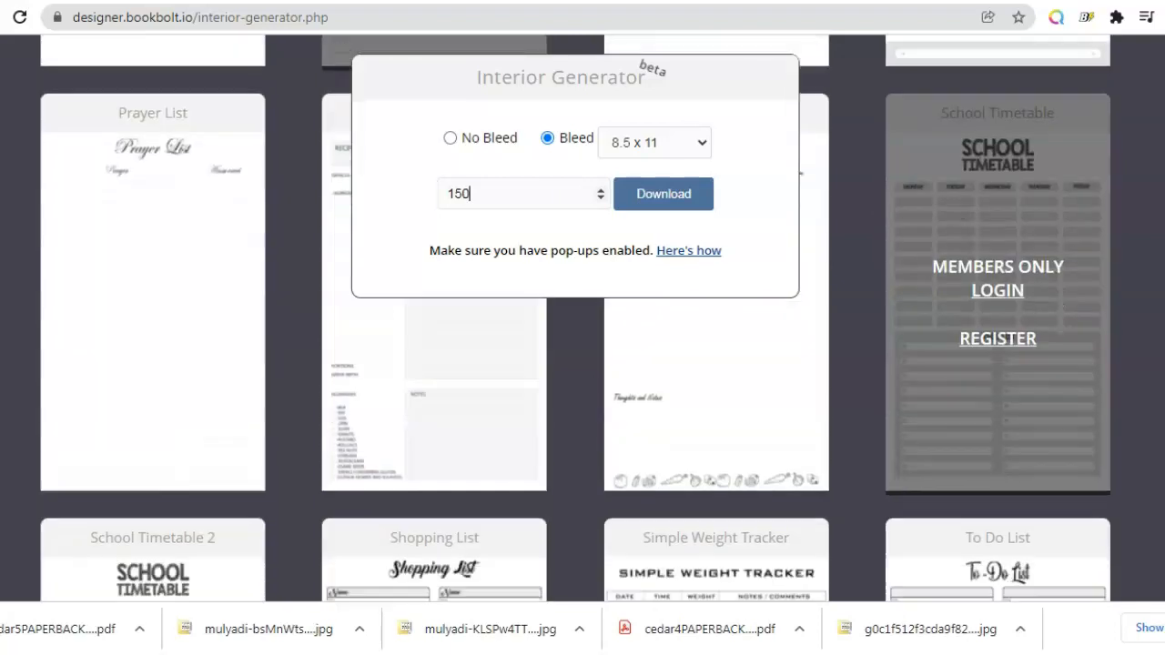
{"action": "scroll", "coordinate": [583, 410], "scroll_direction": "down", "scroll_amount": 5}
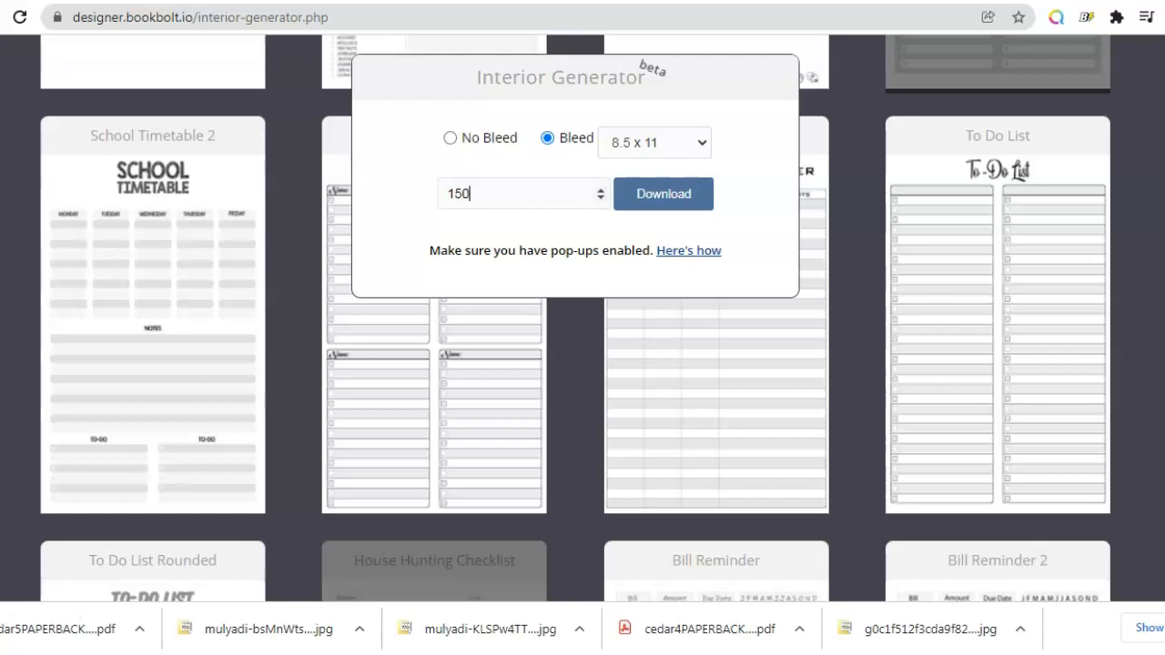
{"action": "scroll", "coordinate": [583, 409], "scroll_direction": "down", "scroll_amount": 10}
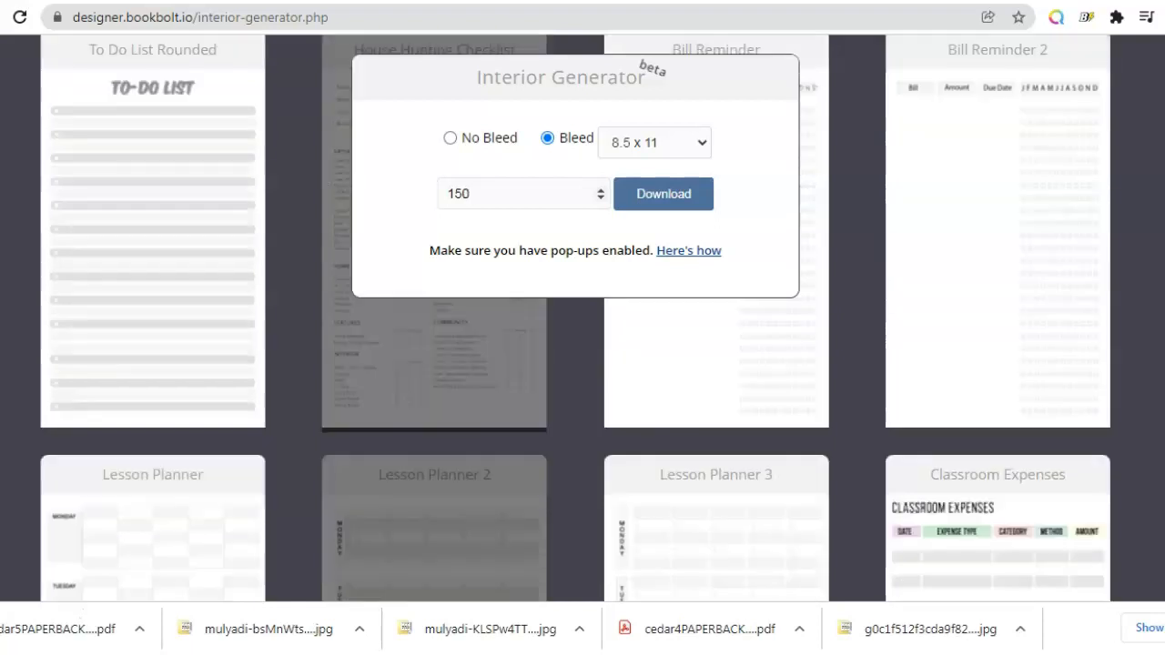
{"action": "scroll", "coordinate": [583, 410], "scroll_direction": "down", "scroll_amount": 5}
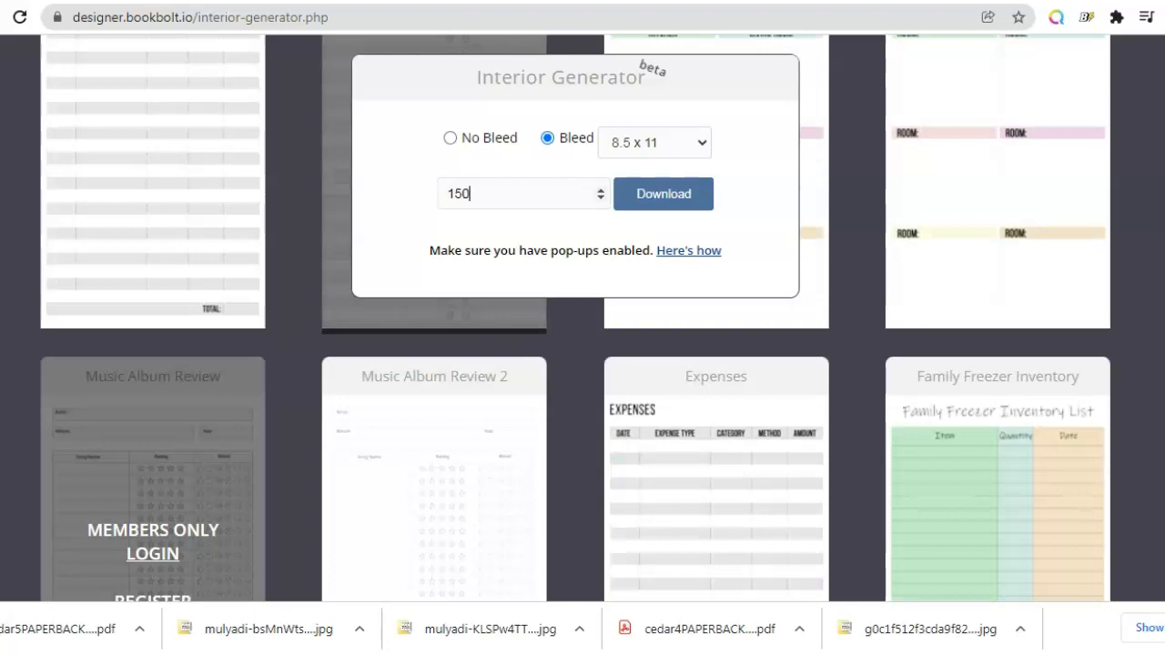
{"action": "scroll", "coordinate": [582, 410], "scroll_direction": "down", "scroll_amount": 5}
{"action": "scroll", "coordinate": [582, 409], "scroll_direction": "down", "scroll_amount": 15}
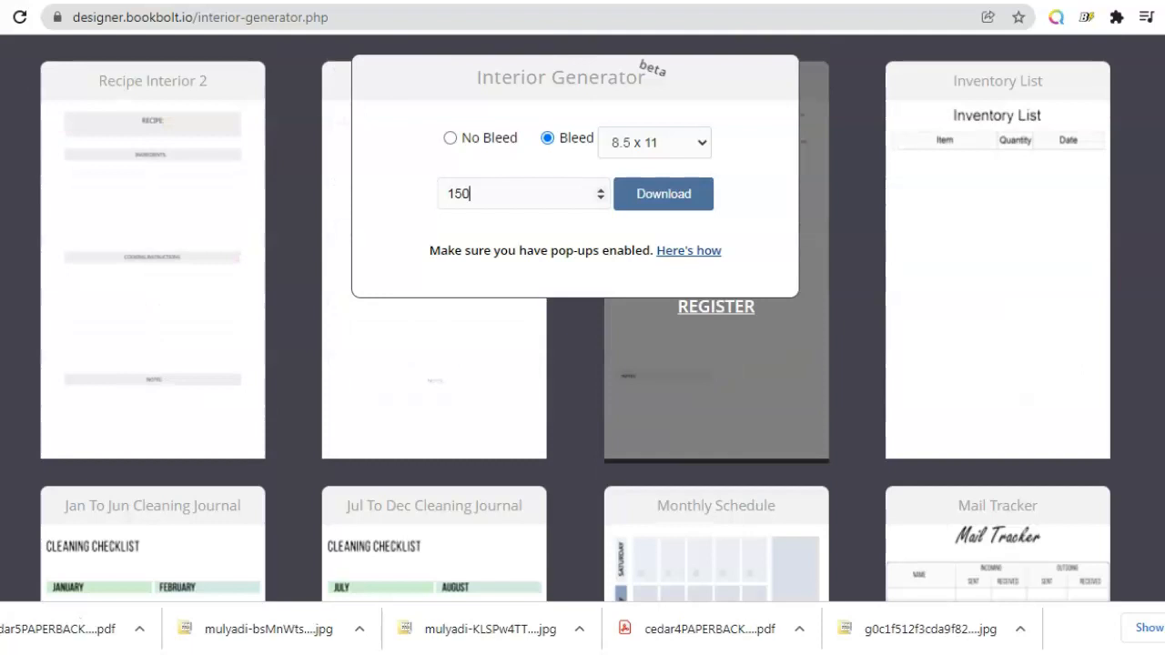
{"action": "scroll", "coordinate": [582, 410], "scroll_direction": "down", "scroll_amount": 15}
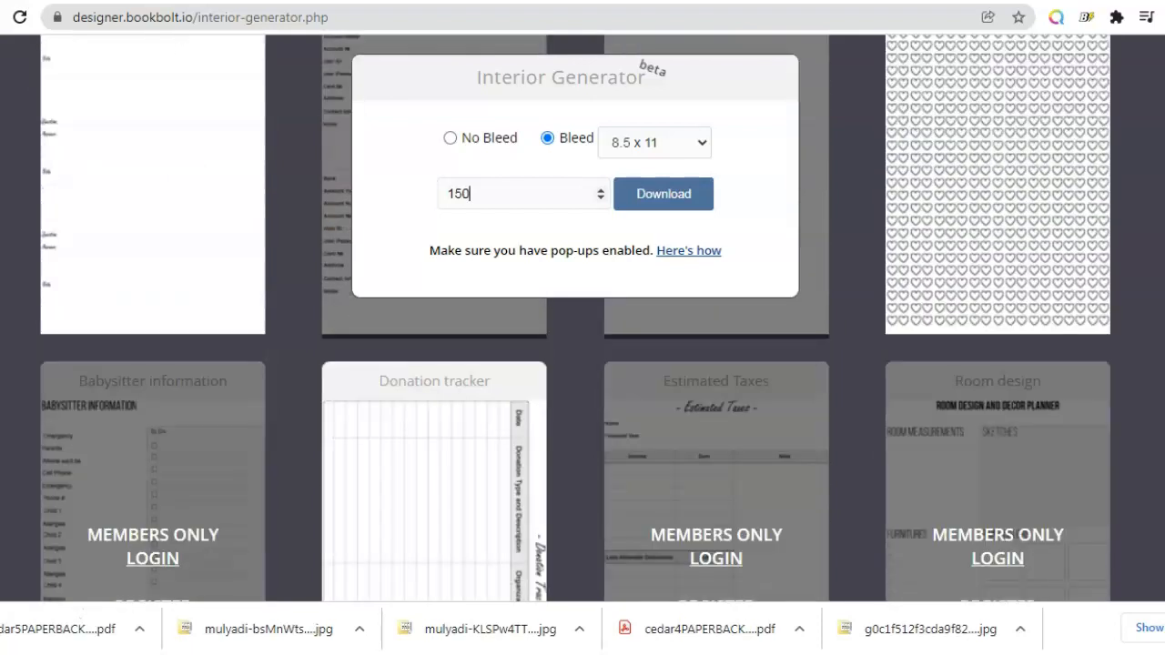
{"action": "scroll", "coordinate": [583, 410], "scroll_direction": "down", "scroll_amount": 5}
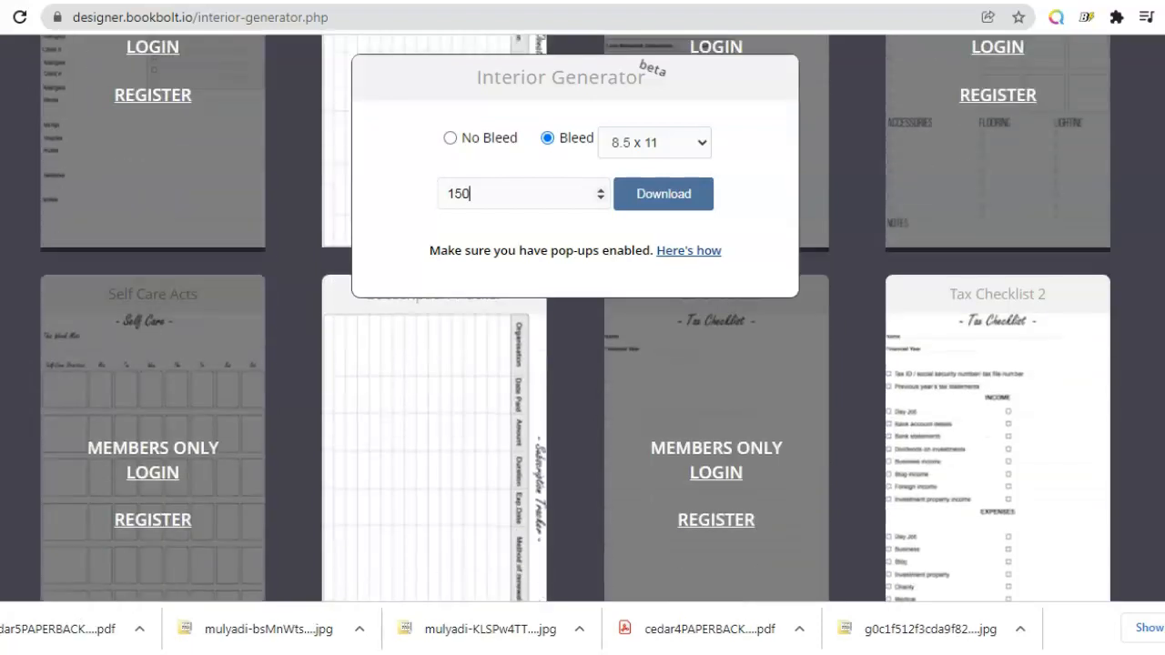
{"action": "scroll", "coordinate": [583, 410], "scroll_direction": "down", "scroll_amount": 5}
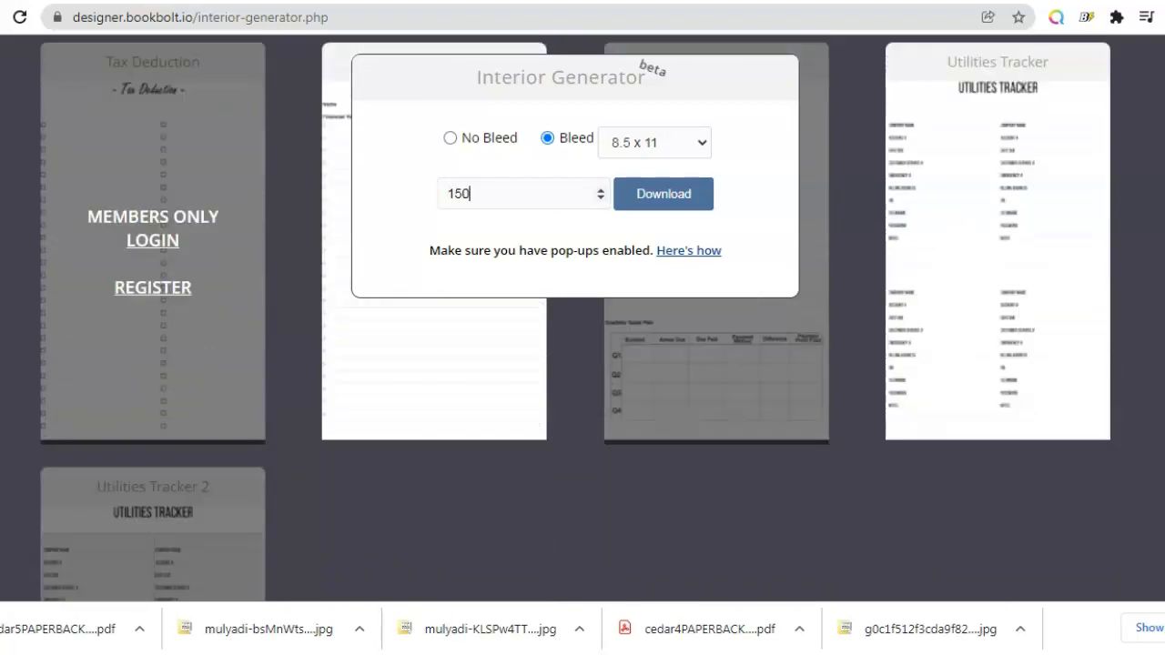
{"action": "scroll", "coordinate": [582, 410], "scroll_direction": "down", "scroll_amount": 3}
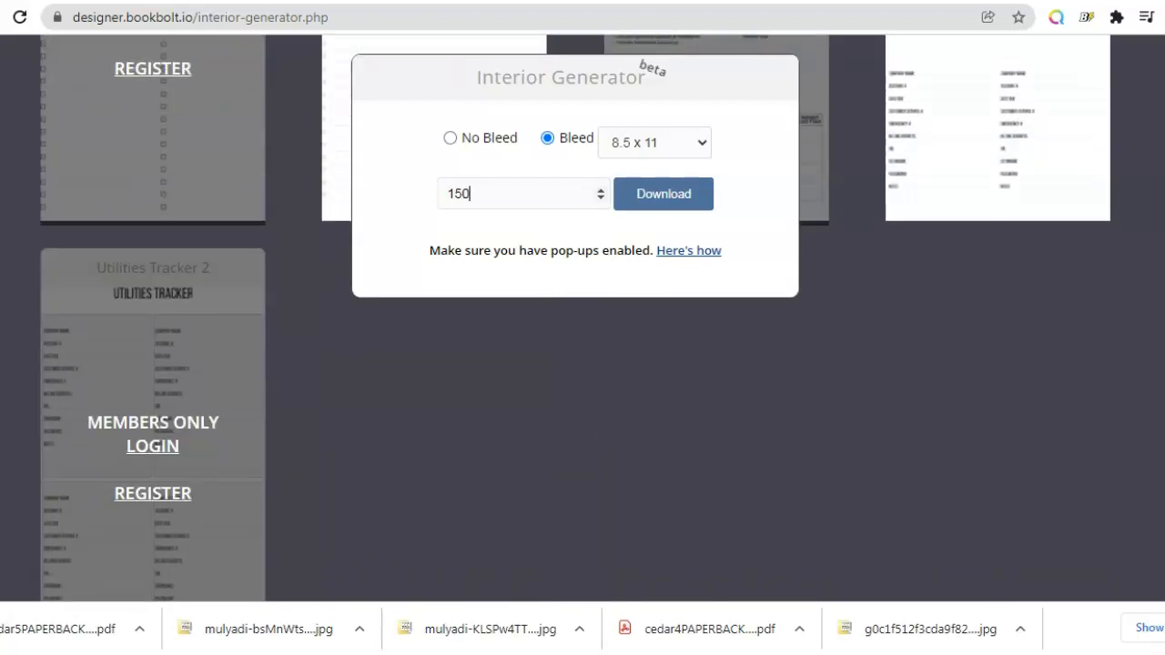
{"action": "scroll", "coordinate": [582, 409], "scroll_direction": "down", "scroll_amount": 15}
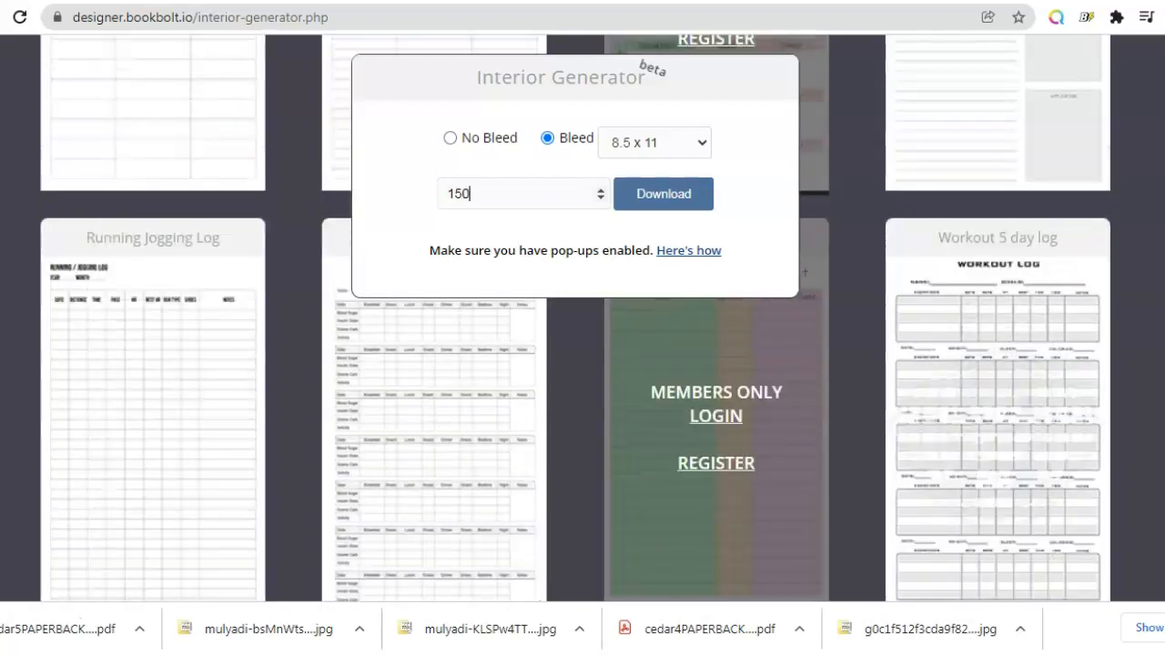
{"action": "scroll", "coordinate": [583, 410], "scroll_direction": "down", "scroll_amount": 20}
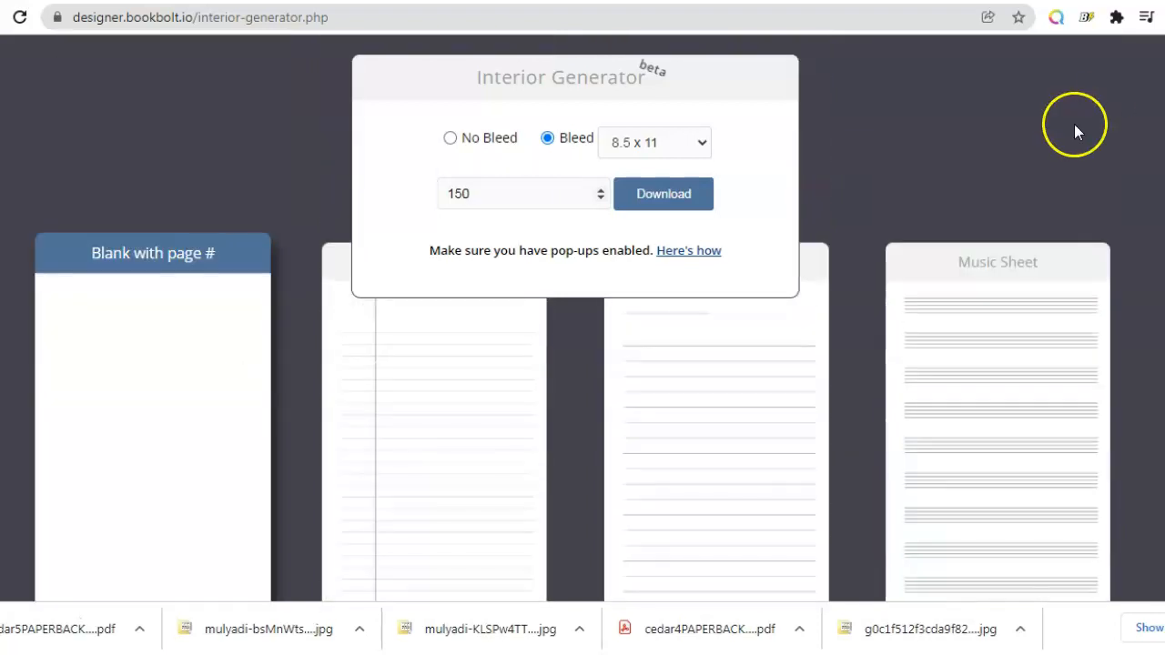
Step: Switch to the Book Bolt Lister extension and review the Cedar's Comic Book profile details
{"action": "left_click", "coordinate": [514, 1]}
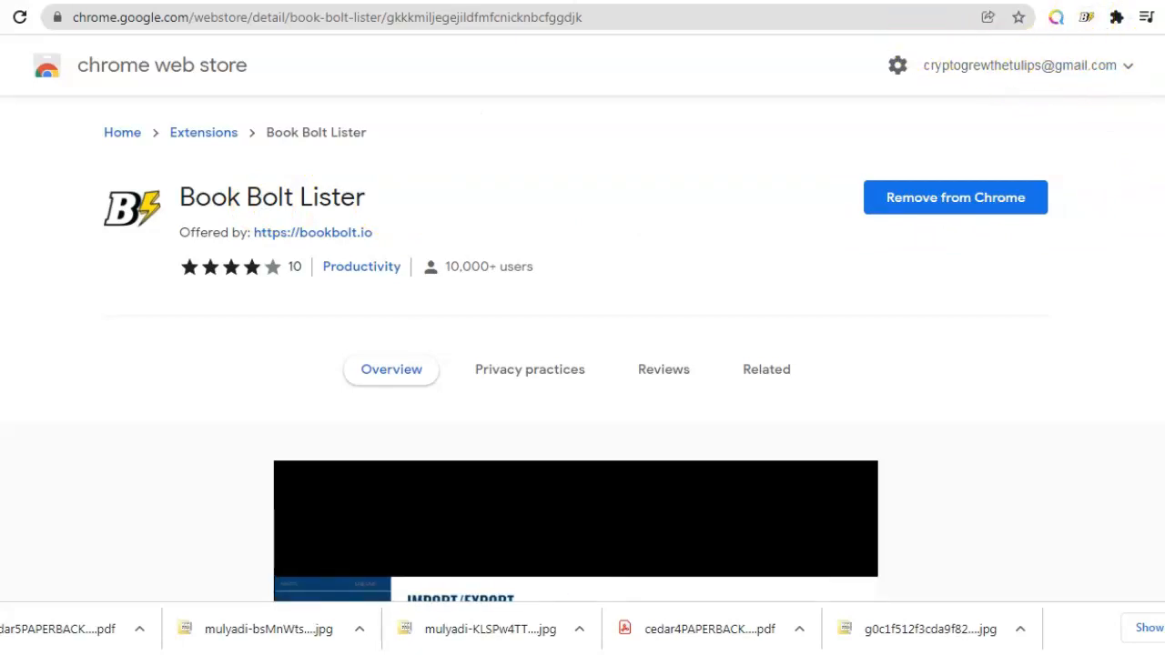
{"action": "left_click", "coordinate": [920, 1]}
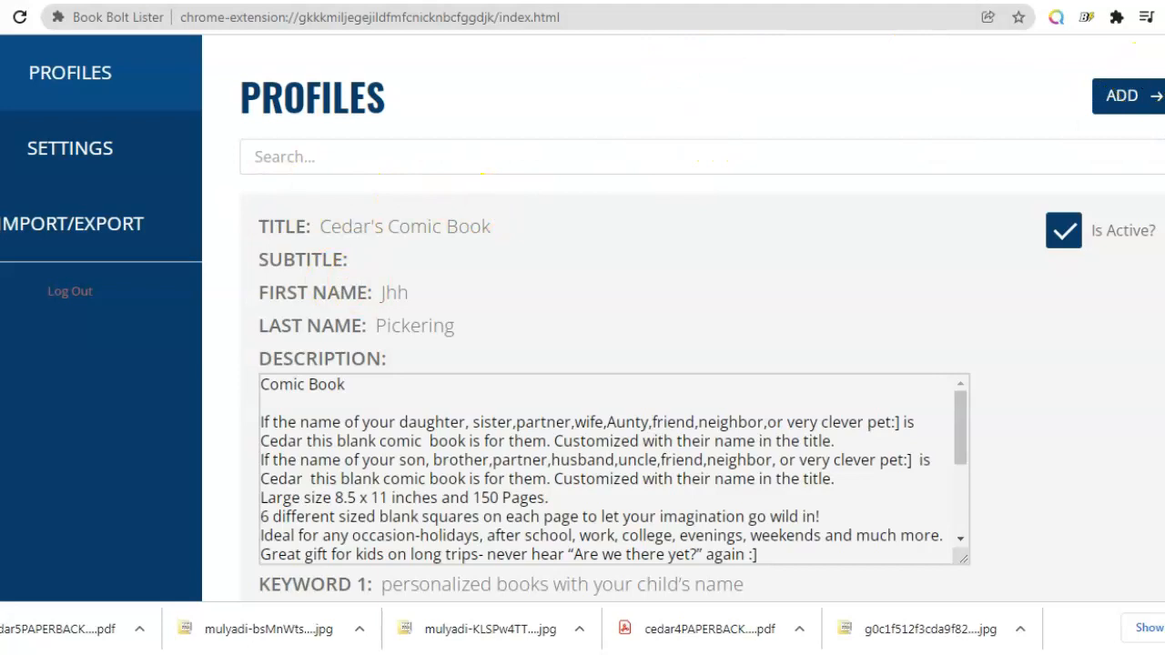
{"action": "scroll", "coordinate": [583, 319], "scroll_direction": "down", "scroll_amount": 5}
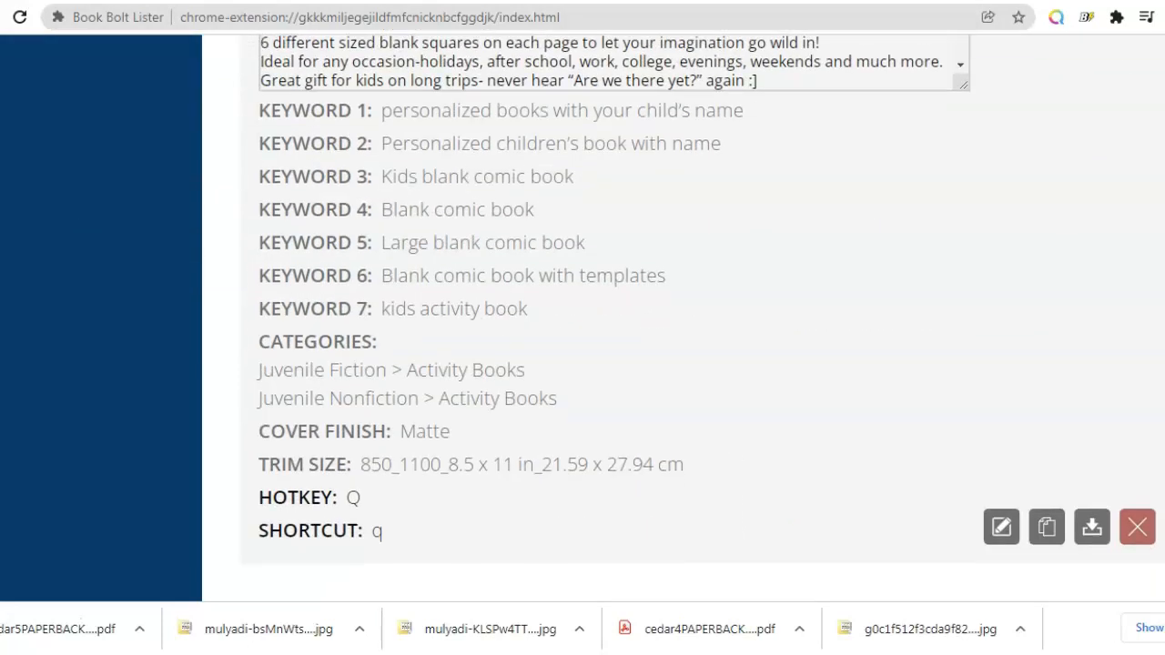
{"action": "scroll", "coordinate": [583, 318], "scroll_direction": "up", "scroll_amount": 3}
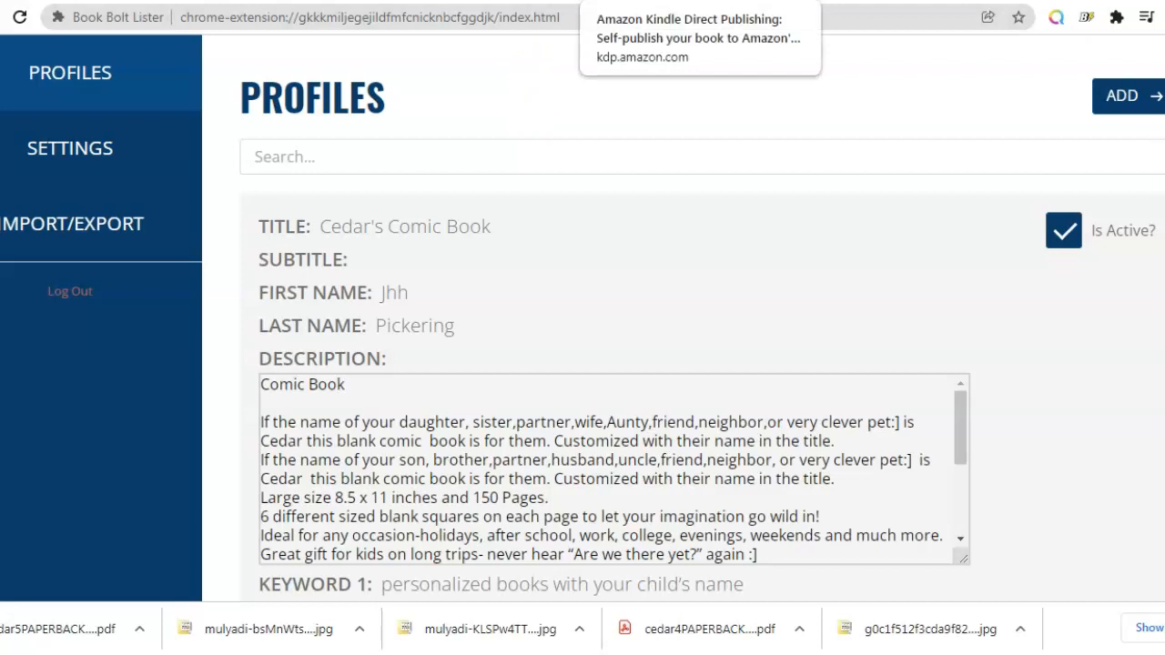
Step: Switch to the Kindle Direct Publishing bookshelf and close the paperback-submitted notice
{"action": "left_click", "coordinate": [637, 1]}
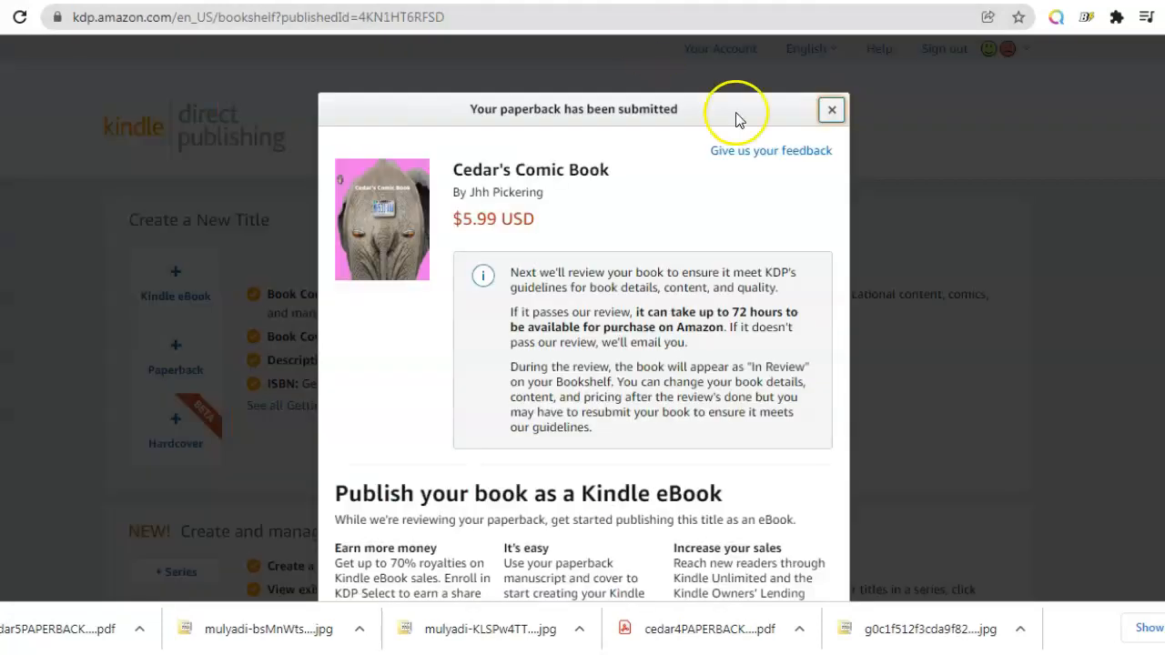
{"action": "left_click", "coordinate": [831, 109]}
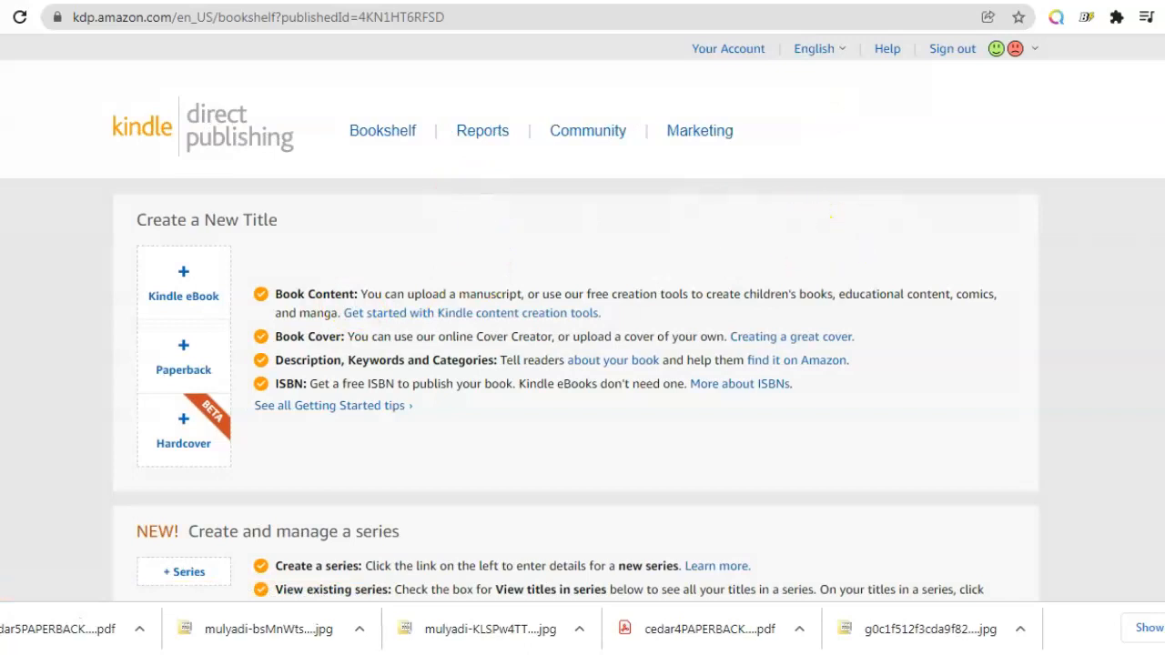
Step: Start creating a new Paperback title, signing in to the Amazon account when asked
{"action": "scroll", "coordinate": [583, 316], "scroll_direction": "down", "scroll_amount": 2}
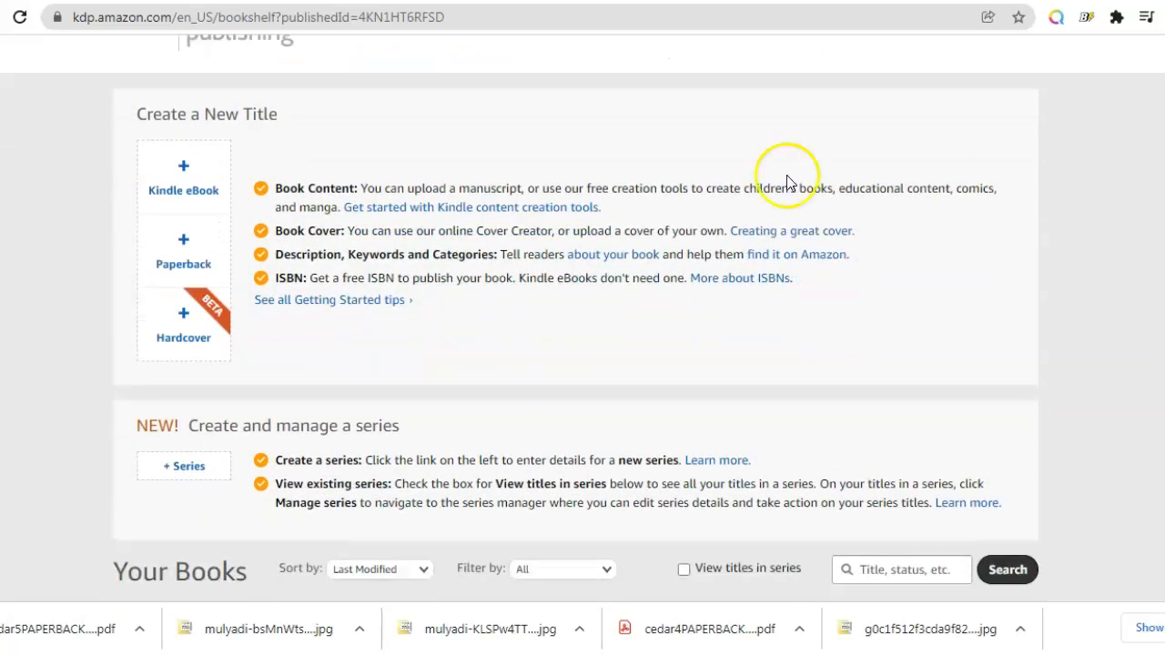
{"action": "left_click", "coordinate": [189, 262]}
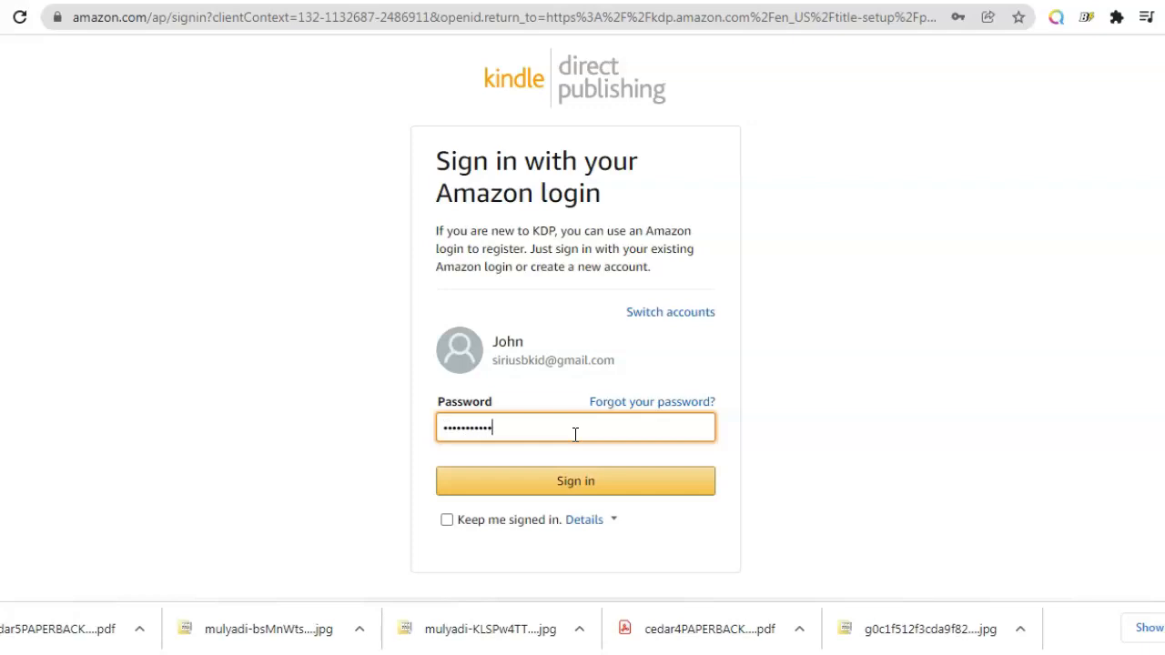
{"action": "left_click", "coordinate": [528, 488]}
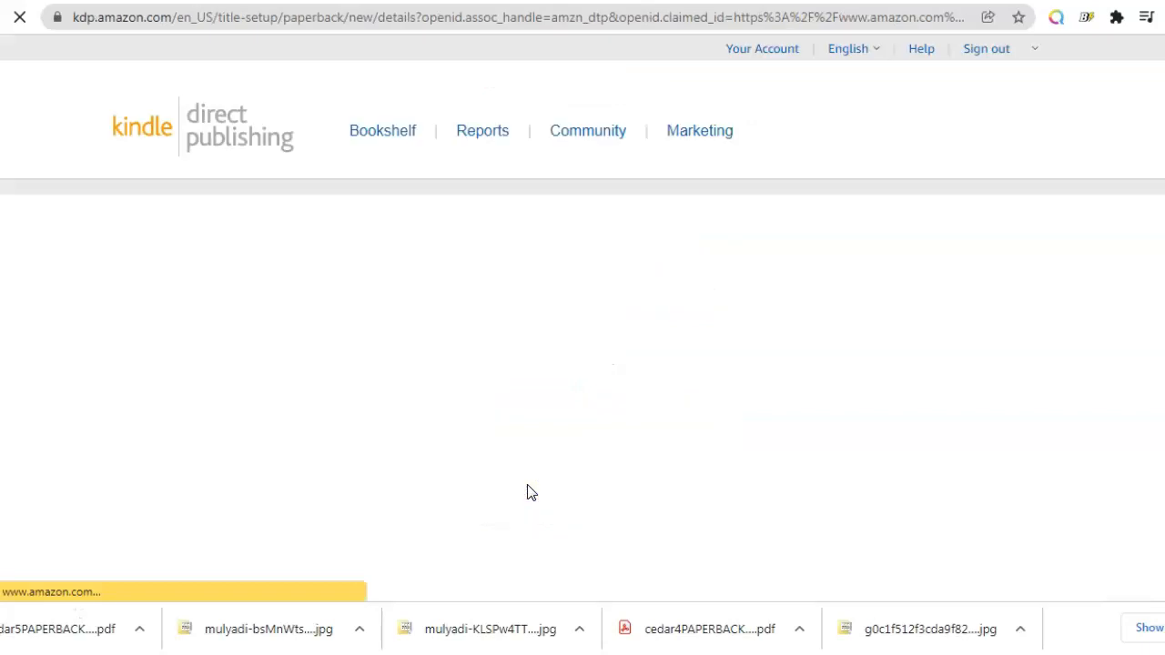
Step: Review the empty Paperback Details form sections from Language down to Keywords
{"action": "left_click", "coordinate": [1113, 212]}
{"action": "scroll", "coordinate": [1076, 206], "scroll_direction": "down", "scroll_amount": 5}
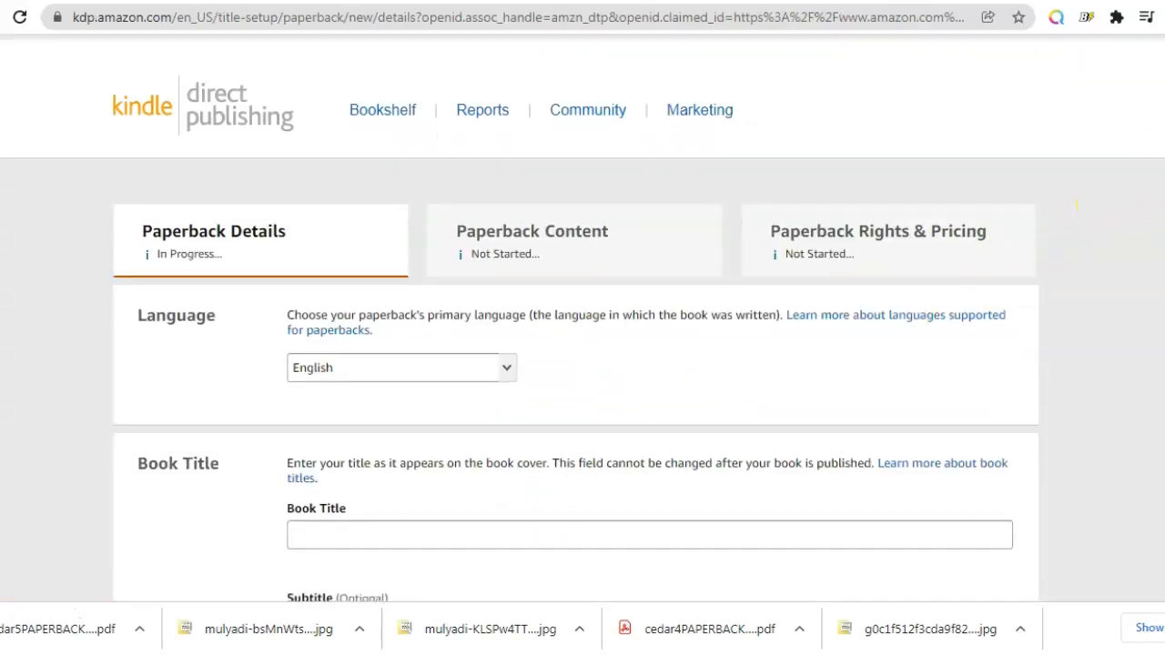
{"action": "scroll", "coordinate": [1076, 205], "scroll_direction": "up", "scroll_amount": 1}
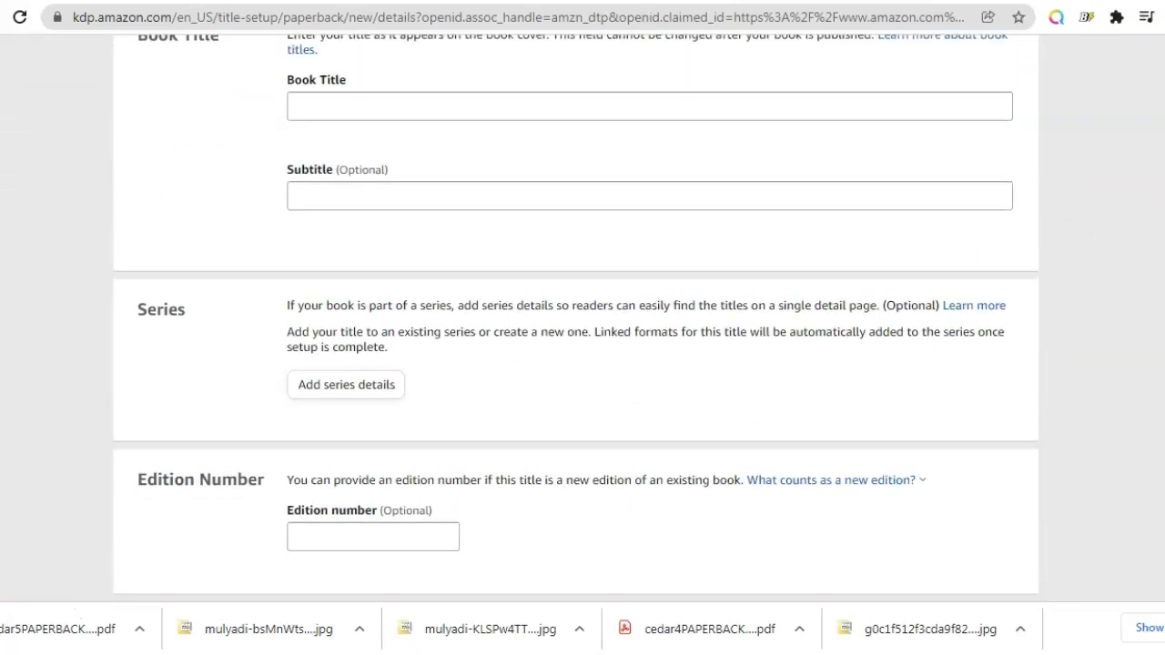
{"action": "scroll", "coordinate": [576, 324], "scroll_direction": "down", "scroll_amount": 3}
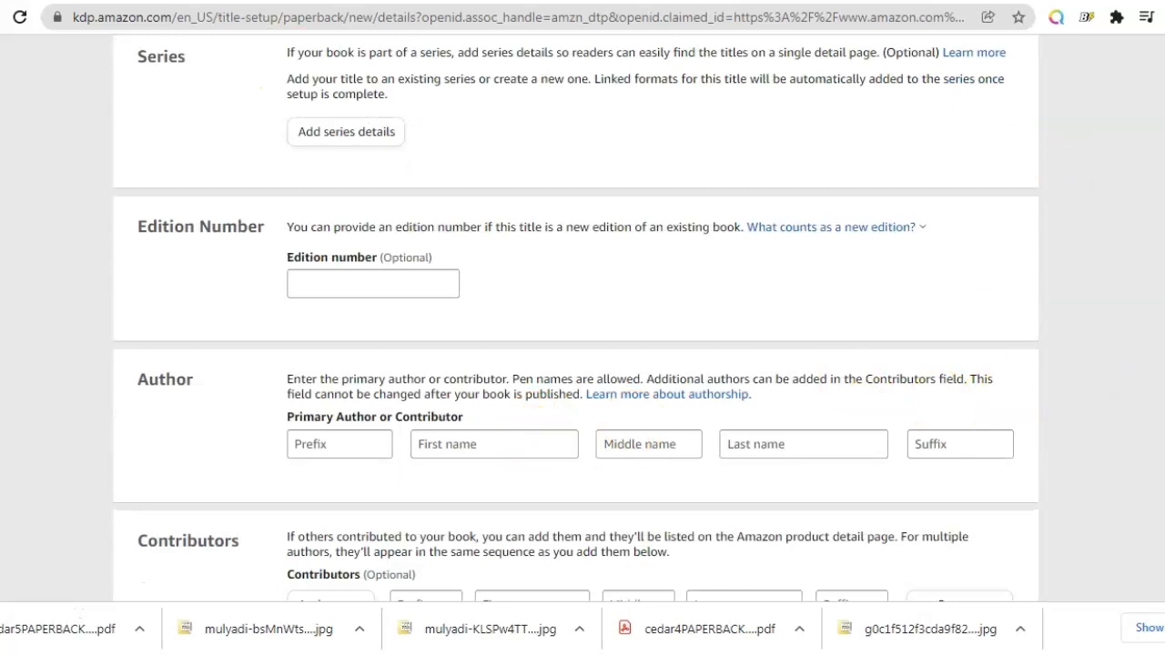
{"action": "scroll", "coordinate": [411, 373], "scroll_direction": "down", "scroll_amount": 6}
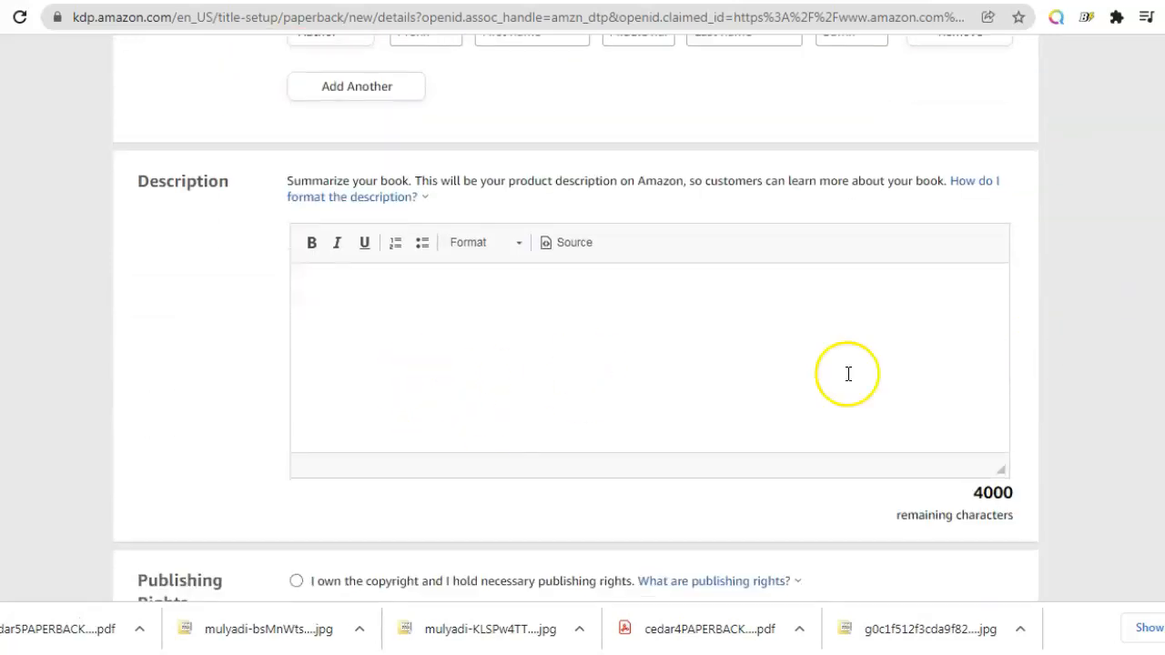
{"action": "scroll", "coordinate": [575, 364], "scroll_direction": "down", "scroll_amount": 5}
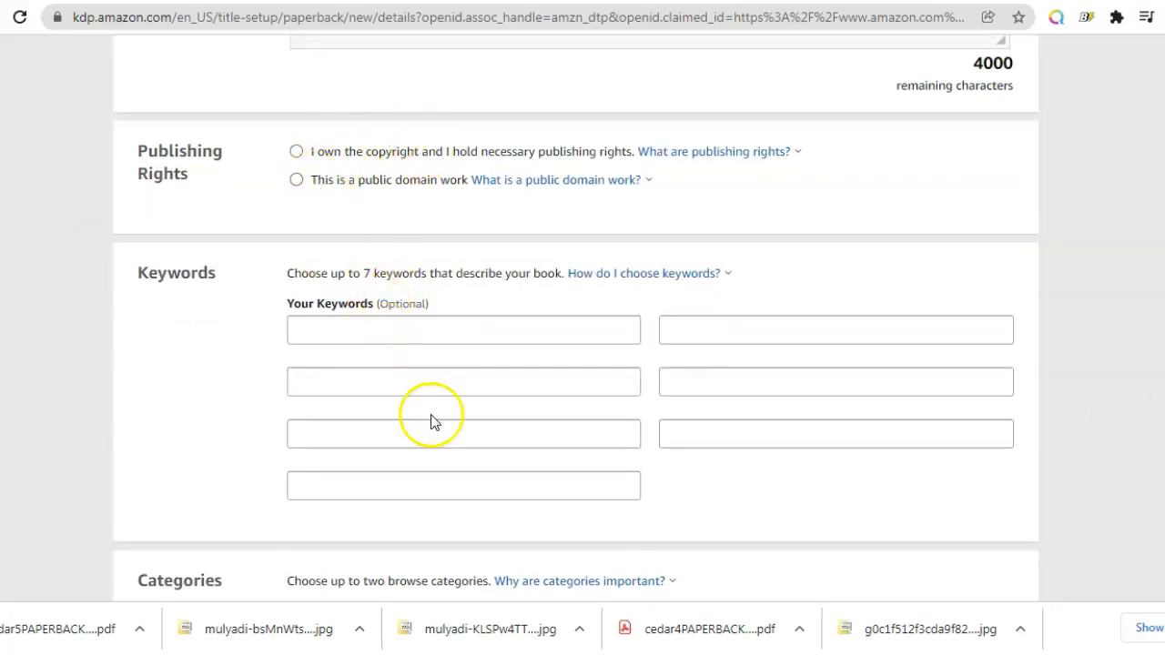
{"action": "scroll", "coordinate": [575, 364], "scroll_direction": "down", "scroll_amount": 5}
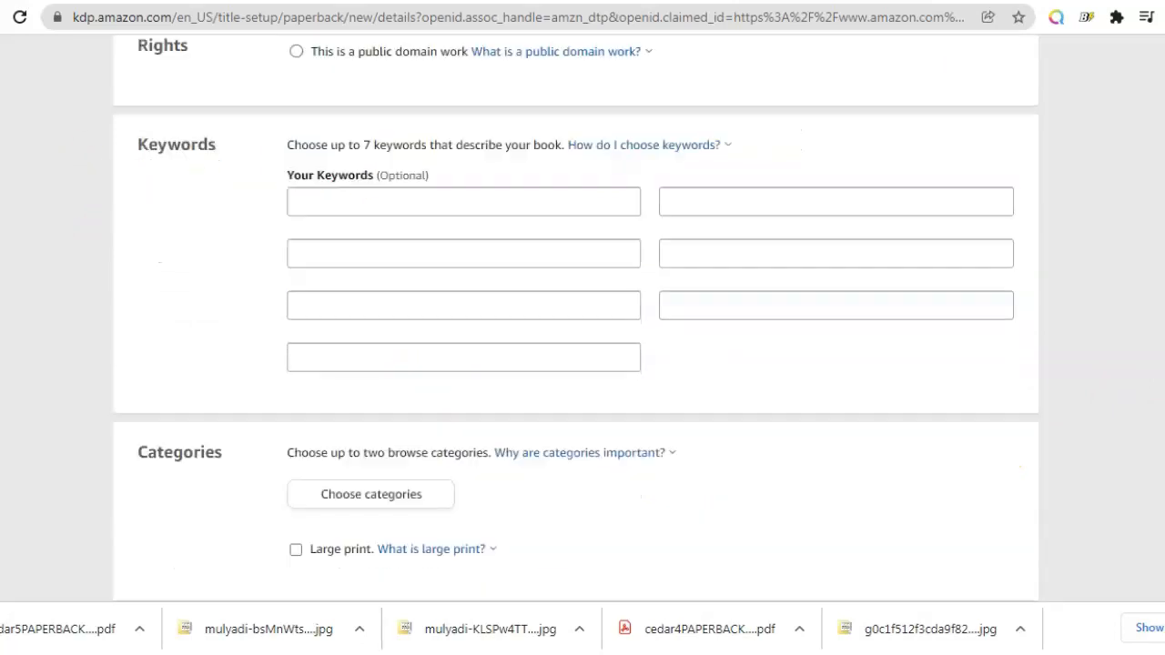
{"action": "scroll", "coordinate": [575, 364], "scroll_direction": "up", "scroll_amount": 15}
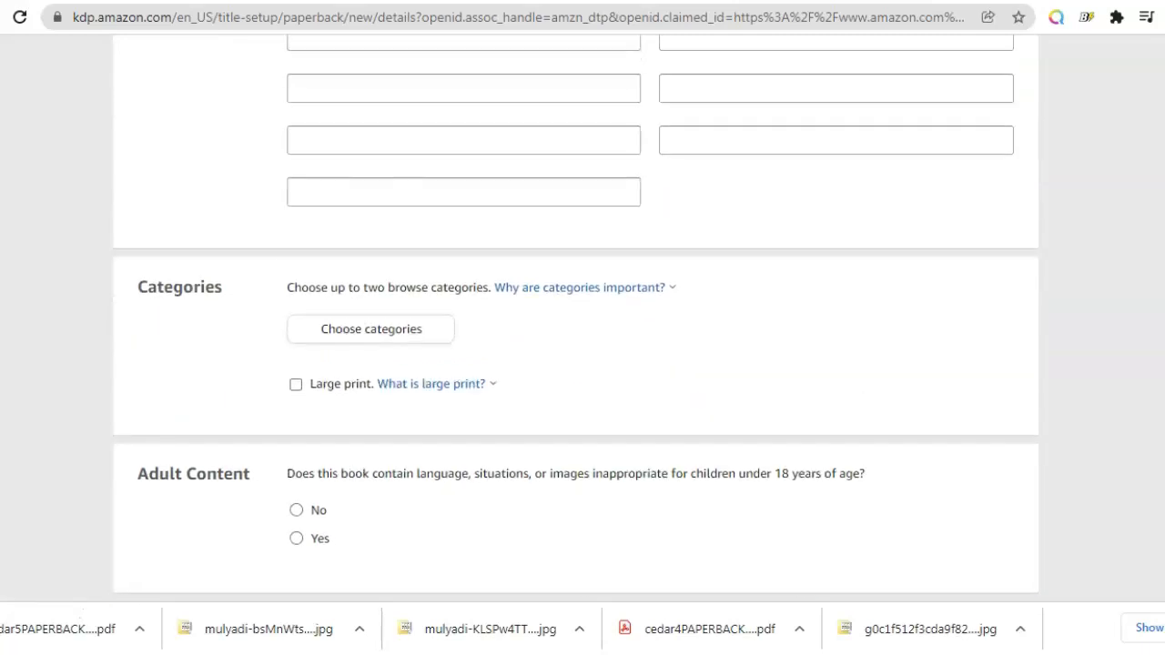
{"action": "scroll", "coordinate": [575, 364], "scroll_direction": "up", "scroll_amount": 6}
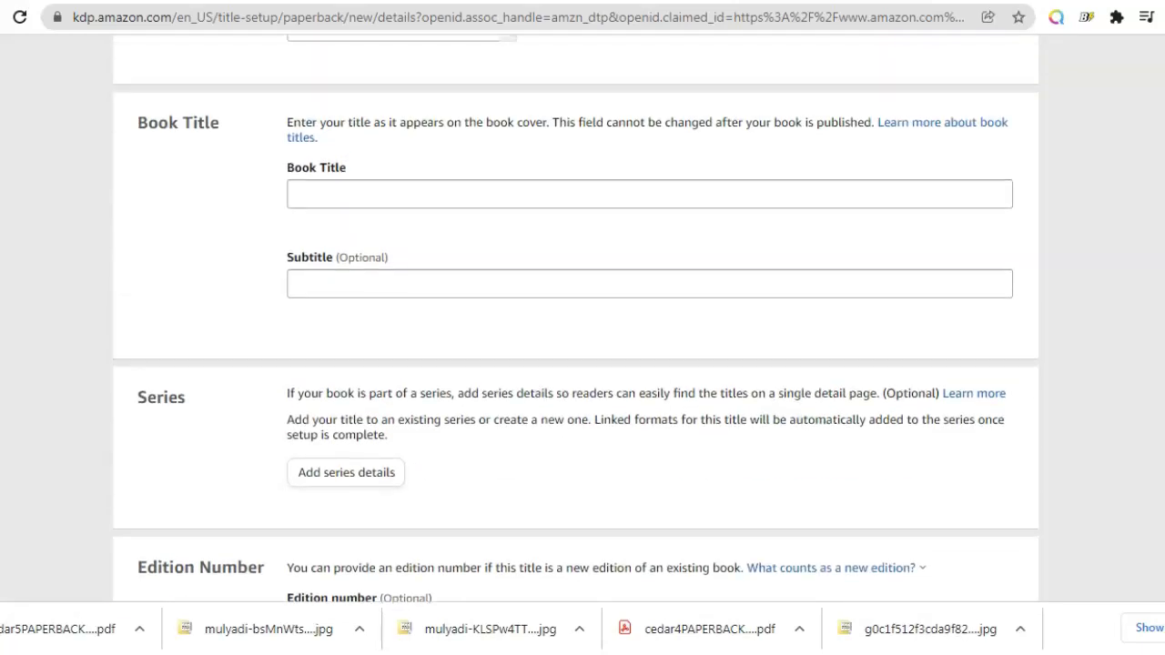
{"action": "scroll", "coordinate": [575, 364], "scroll_direction": "up", "scroll_amount": 1}
{"action": "scroll", "coordinate": [575, 364], "scroll_direction": "down", "scroll_amount": 2}
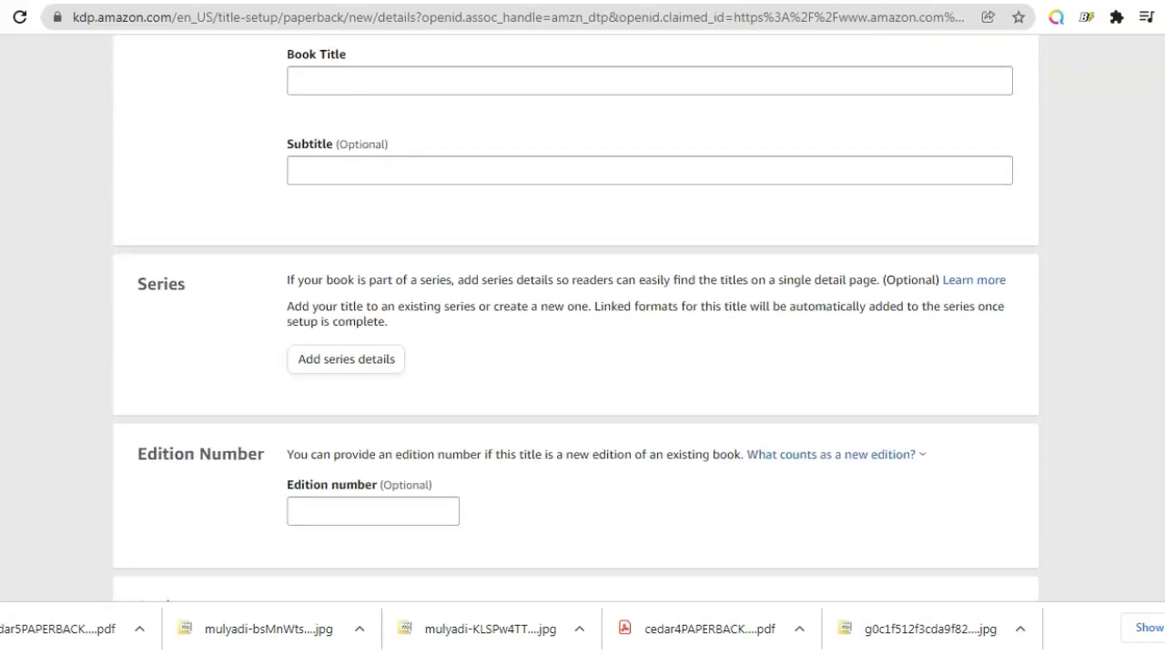
{"action": "scroll", "coordinate": [575, 364], "scroll_direction": "up", "scroll_amount": 1}
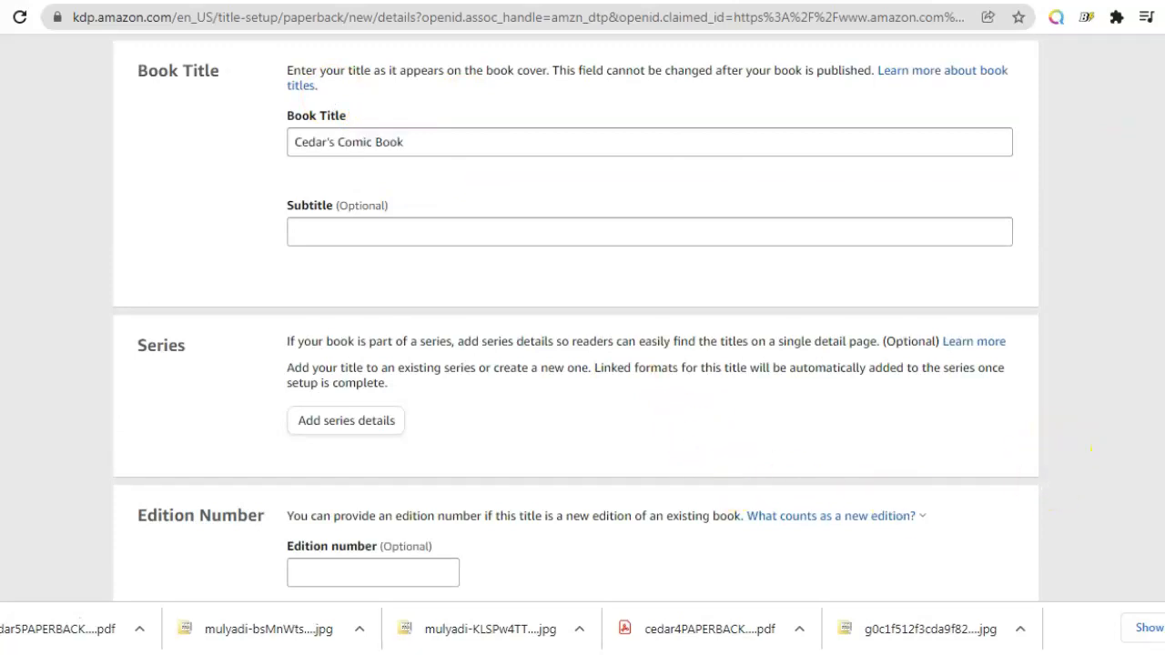
Step: Look over the filled-in title, author, description, rights, keywords, categories and adult content, then save and continue
{"action": "scroll", "coordinate": [1091, 447], "scroll_direction": "down", "scroll_amount": 5}
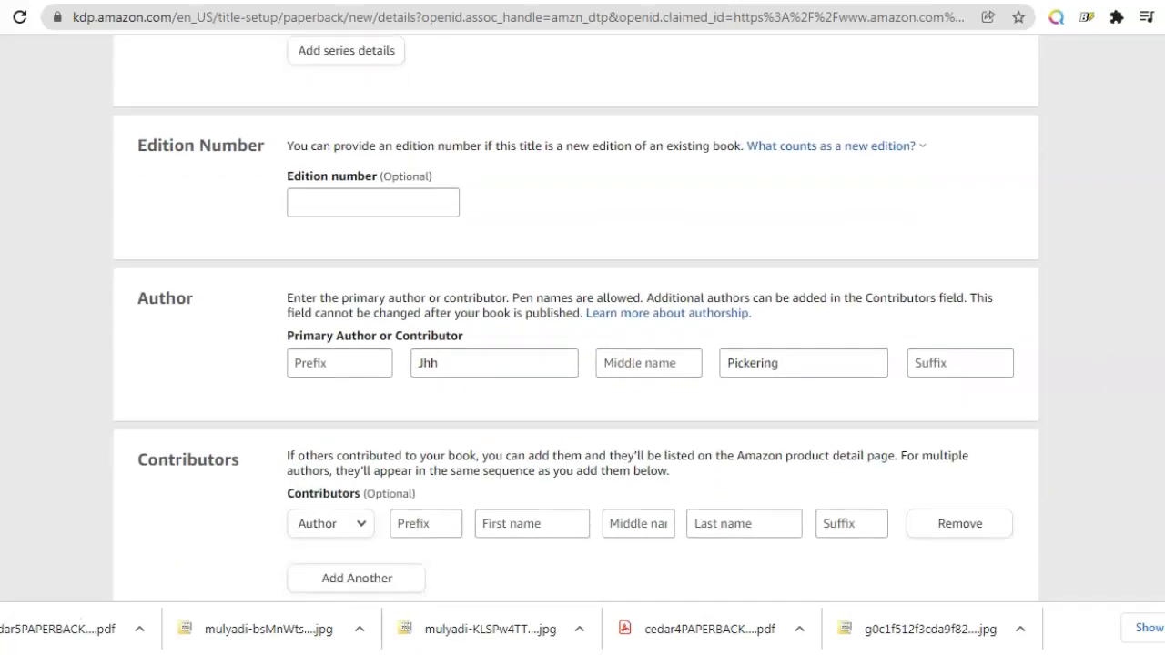
{"action": "scroll", "coordinate": [576, 319], "scroll_direction": "down", "scroll_amount": 5}
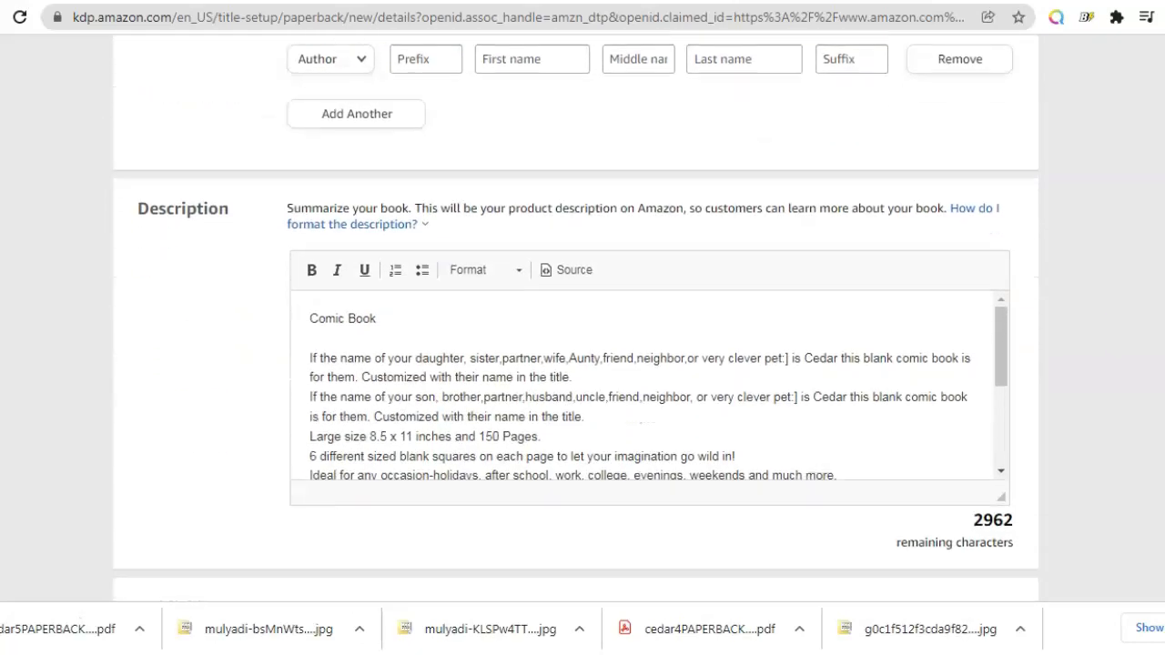
{"action": "scroll", "coordinate": [576, 319], "scroll_direction": "down", "scroll_amount": 4}
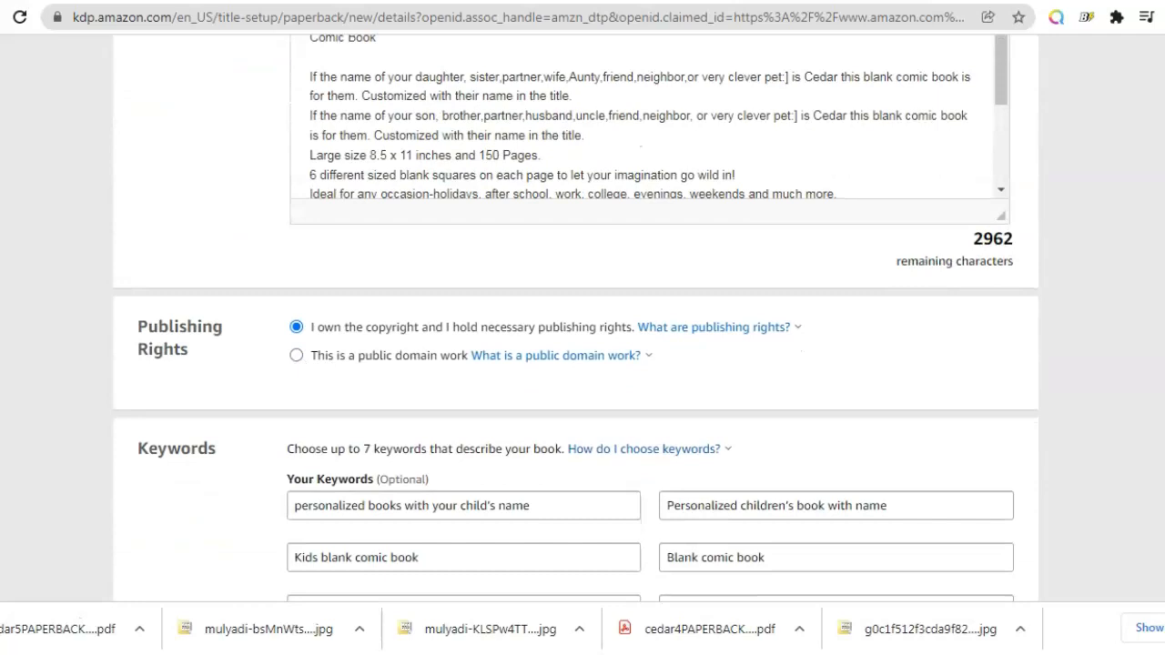
{"action": "scroll", "coordinate": [576, 318], "scroll_direction": "down", "scroll_amount": 2}
{"action": "scroll", "coordinate": [576, 318], "scroll_direction": "down", "scroll_amount": 4}
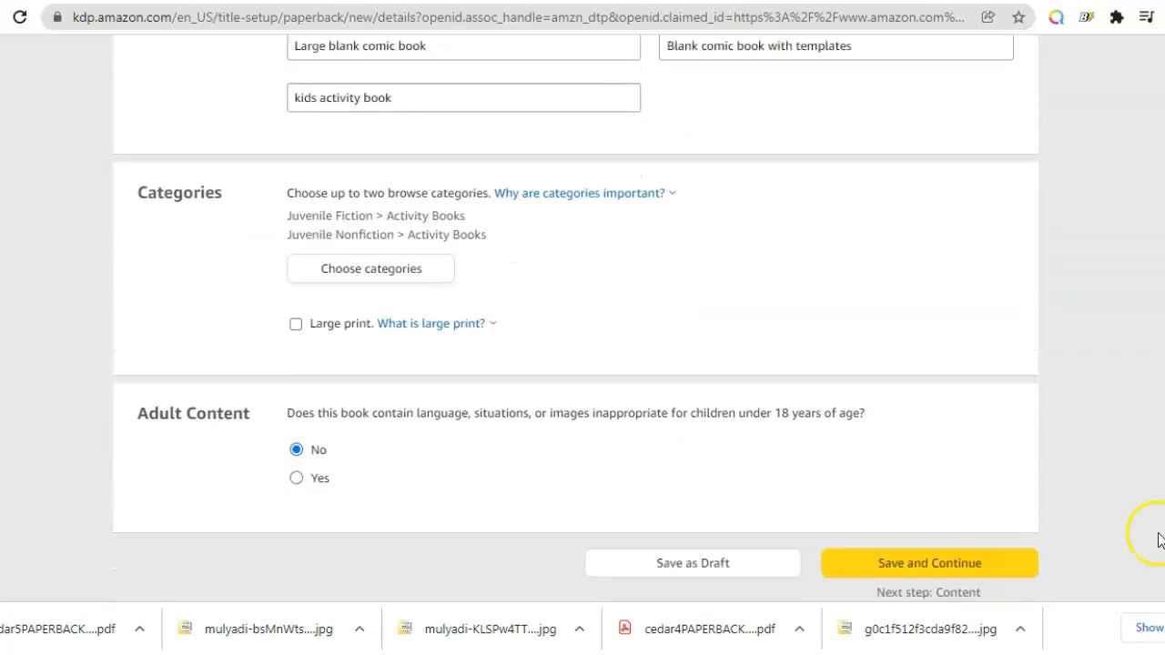
{"action": "left_click", "coordinate": [1004, 566]}
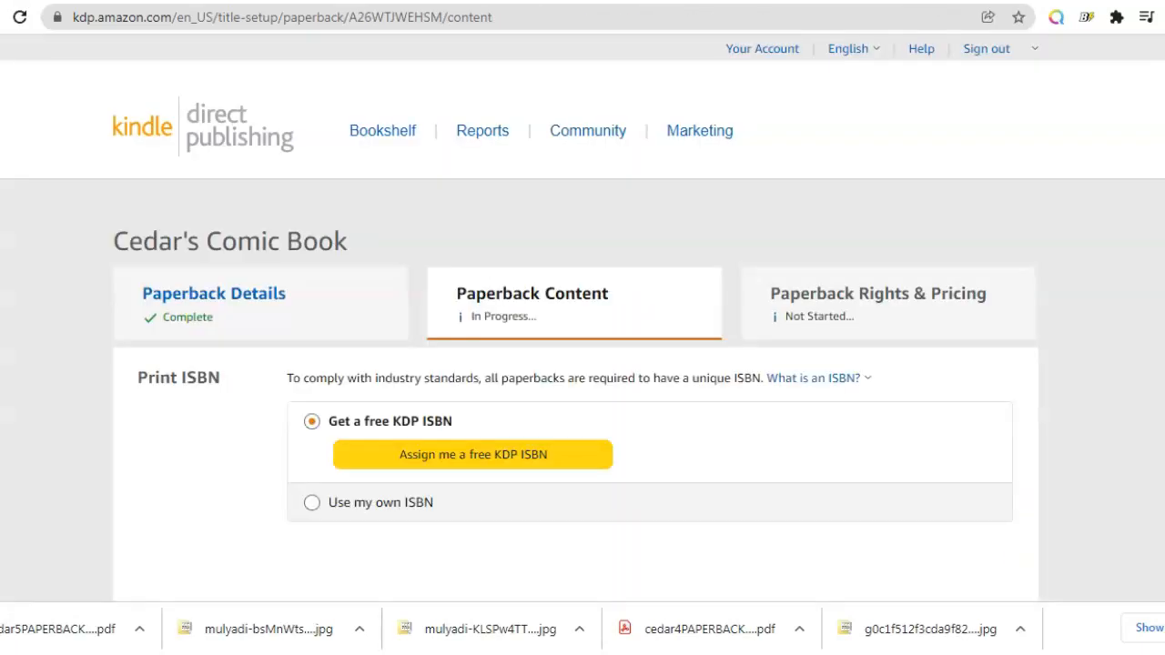
Step: Assign a free KDP ISBN to the paperback and set the publication date to 01/23/2022
{"action": "left_click", "coordinate": [519, 452]}
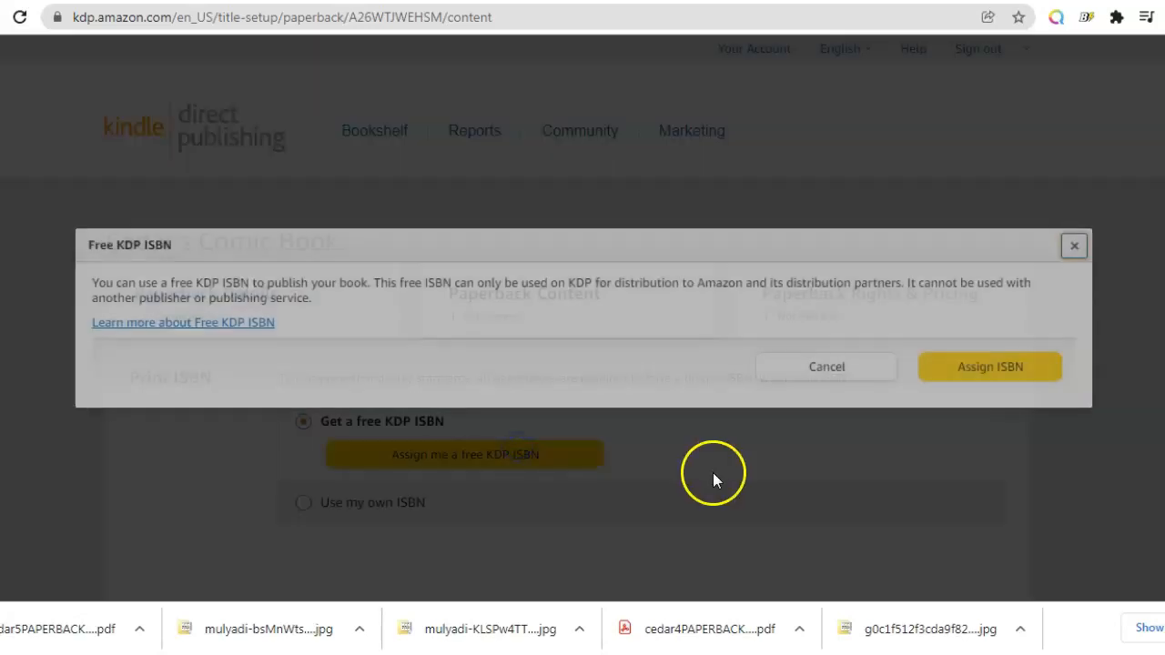
{"action": "left_click", "coordinate": [1026, 369]}
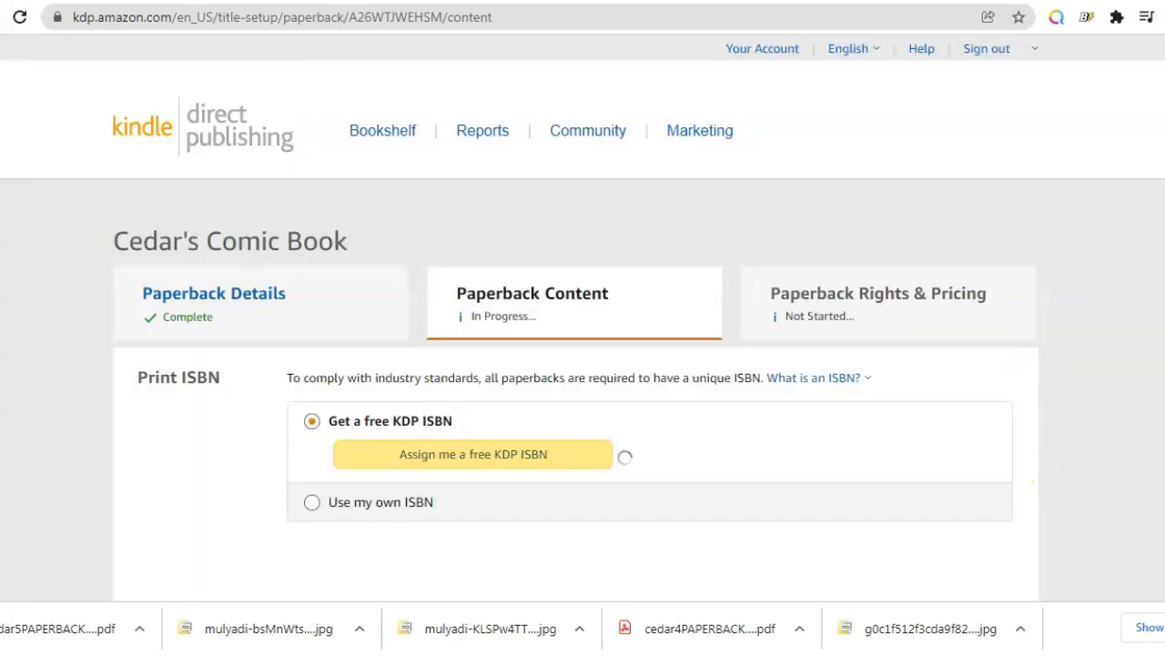
{"action": "scroll", "coordinate": [575, 318], "scroll_direction": "down", "scroll_amount": 5}
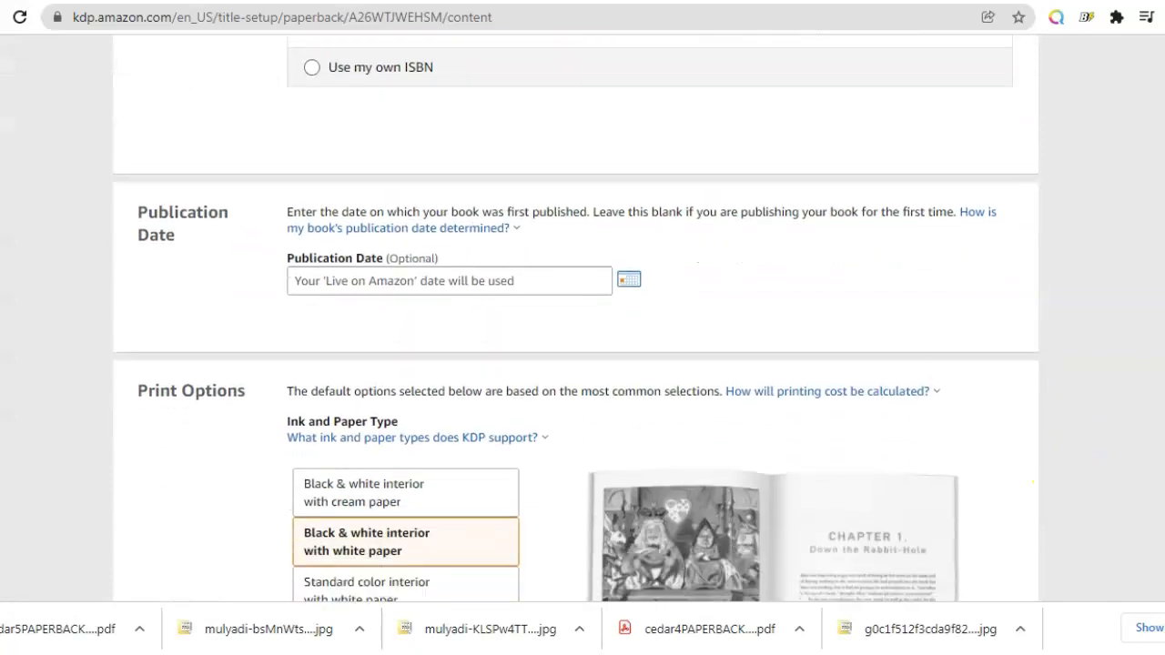
{"action": "scroll", "coordinate": [583, 319], "scroll_direction": "up", "scroll_amount": 1}
{"action": "left_click", "coordinate": [629, 376]}
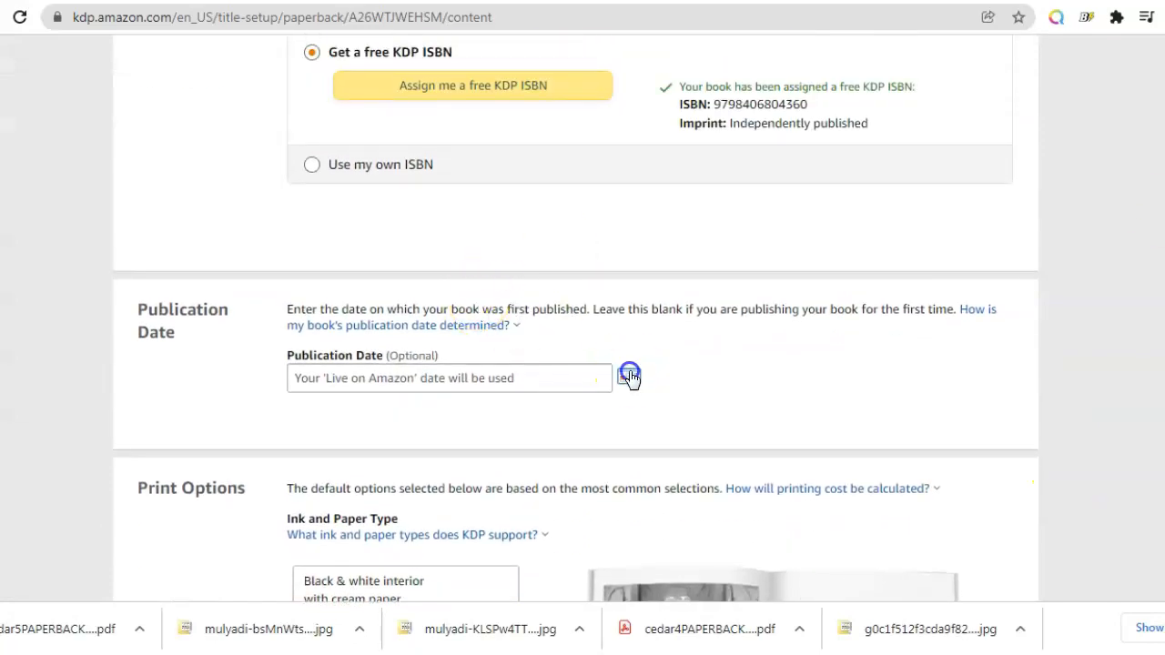
{"action": "left_click", "coordinate": [309, 547]}
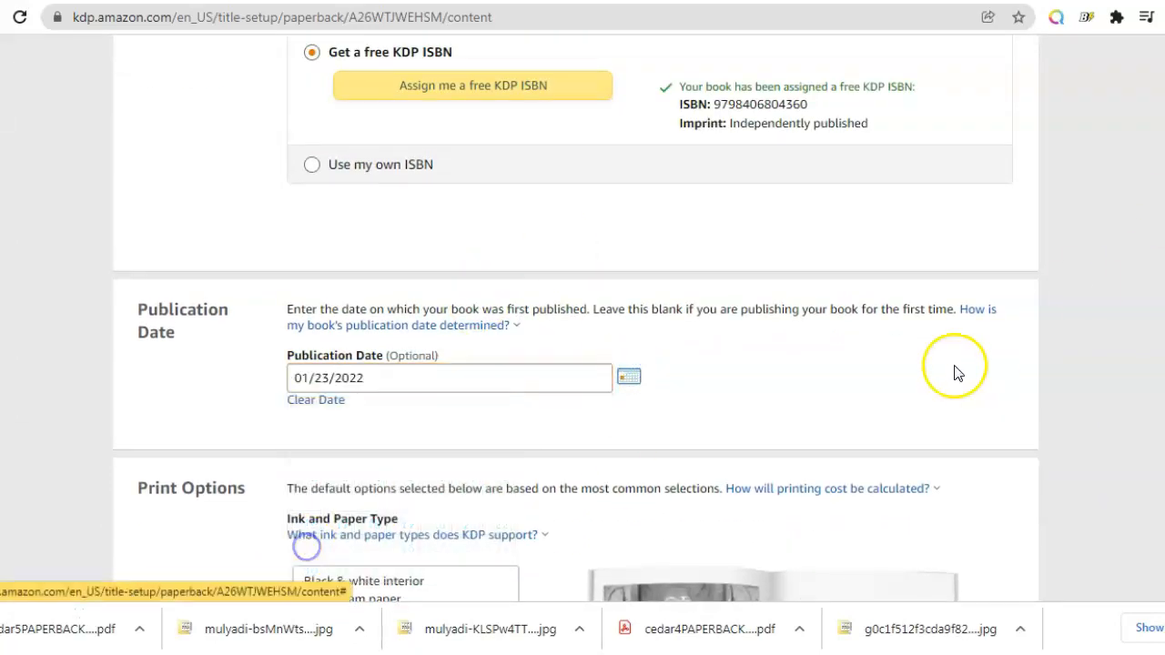
Step: Set the trim size to 8.5 x 11 in and choose Bleed (PDF only)
{"action": "scroll", "coordinate": [640, 355], "scroll_direction": "down", "scroll_amount": 8}
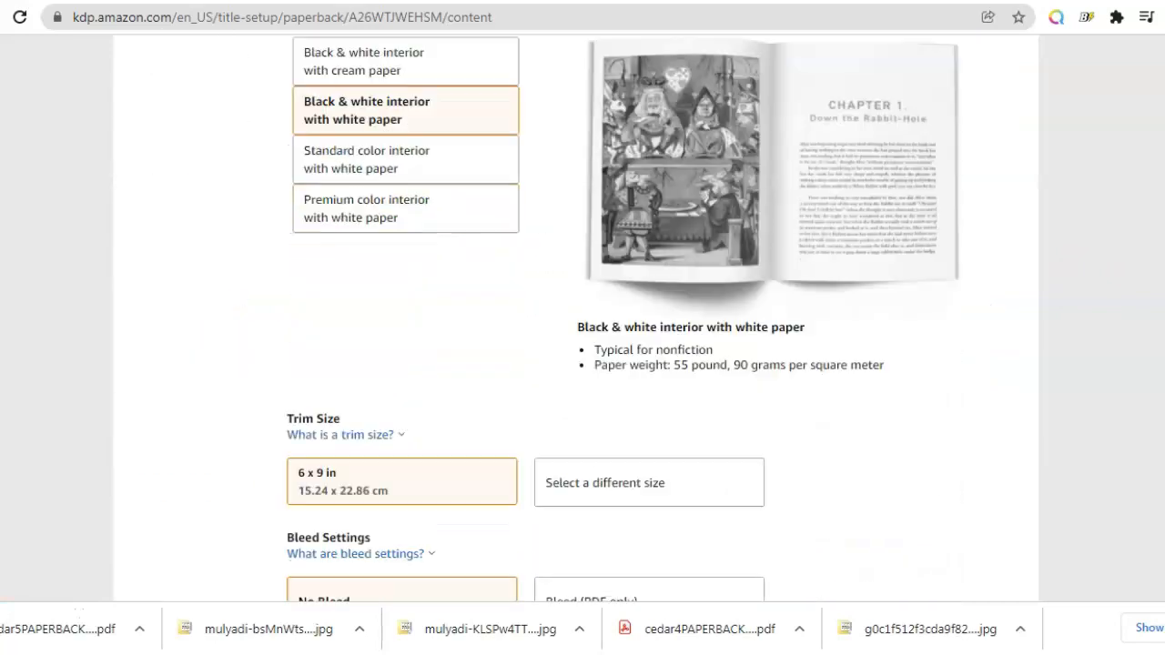
{"action": "left_click", "coordinate": [640, 355]}
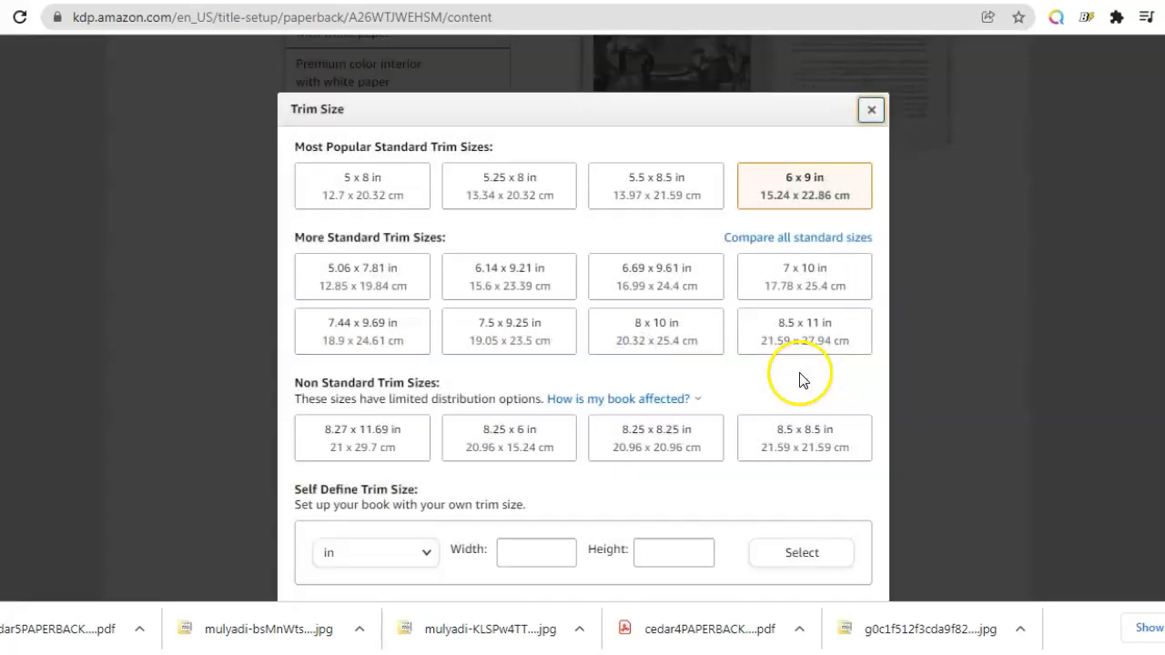
{"action": "left_click", "coordinate": [826, 334]}
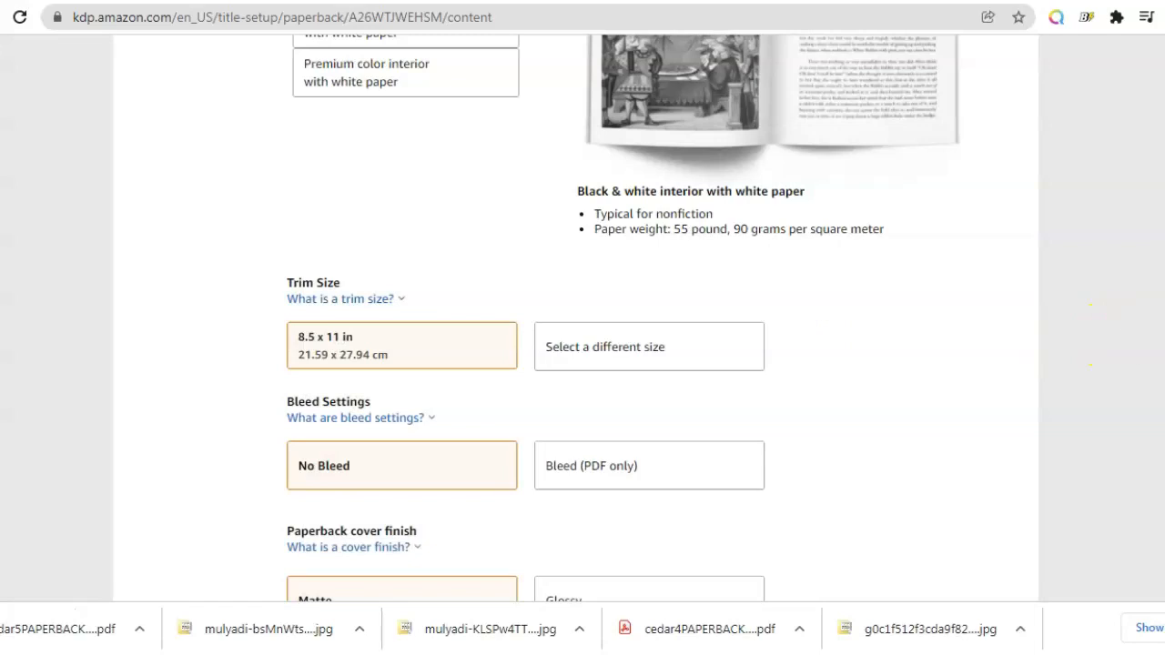
{"action": "scroll", "coordinate": [795, 229], "scroll_direction": "down", "scroll_amount": 3}
{"action": "left_click", "coordinate": [609, 173]}
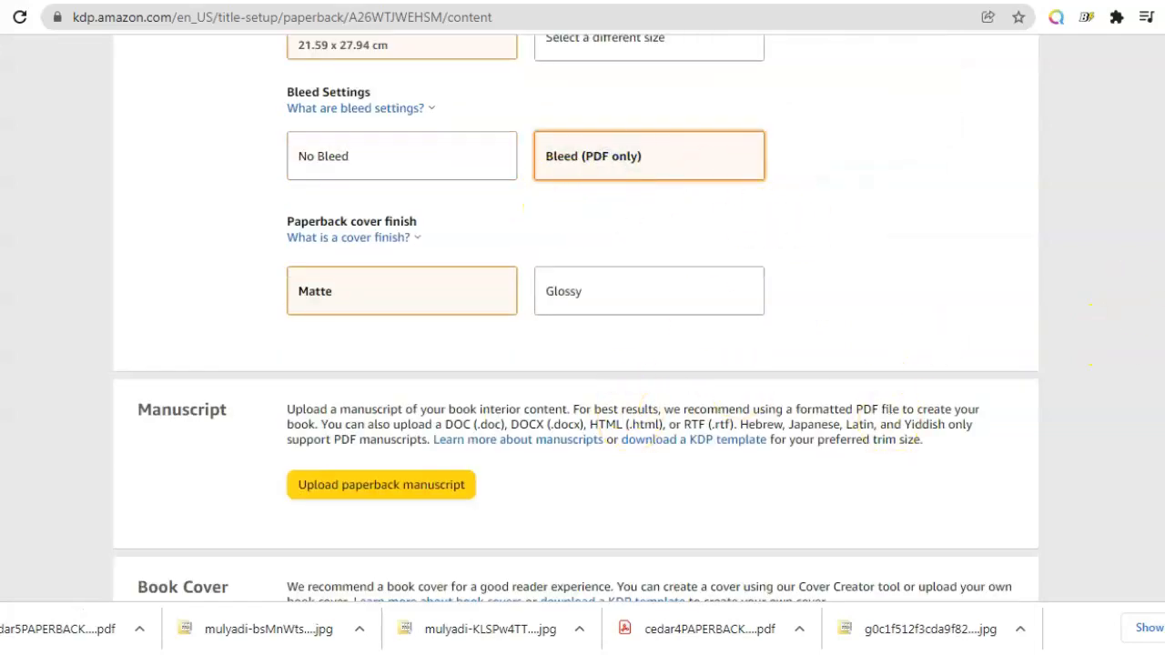
Step: Check the Interior Generator in the Book Bolt designer tab, then return to the KDP content page
{"action": "scroll", "coordinate": [705, 110], "scroll_direction": "down", "scroll_amount": 2}
{"action": "scroll", "coordinate": [705, 110], "scroll_direction": "up", "scroll_amount": 1}
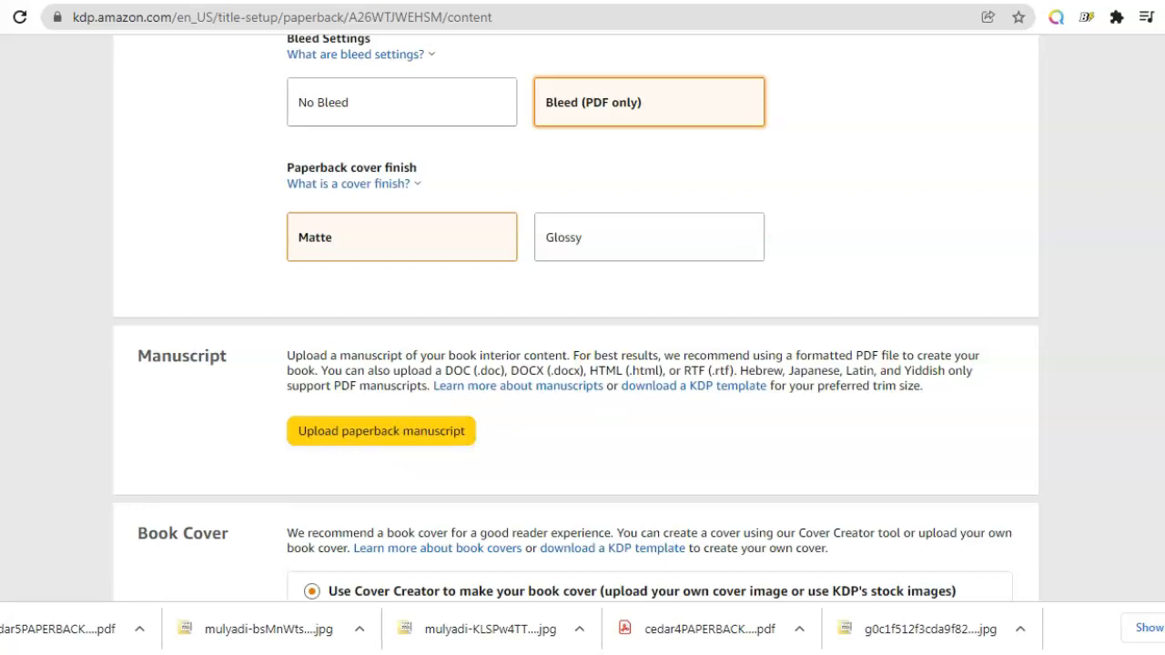
{"action": "left_click", "coordinate": [446, 1]}
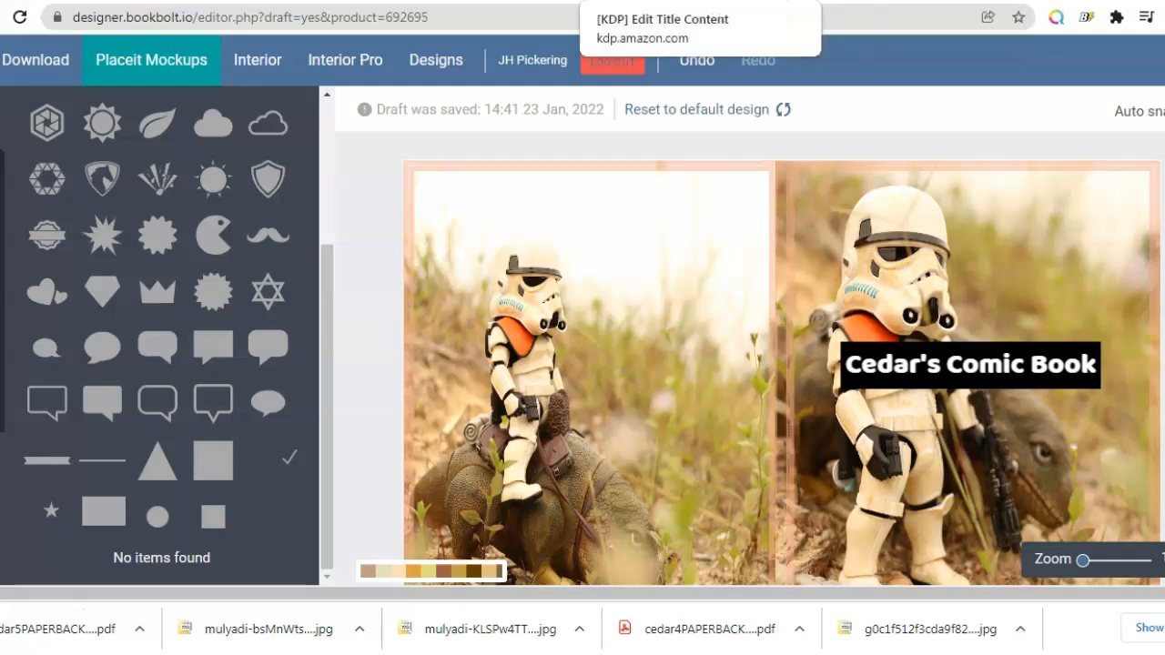
{"action": "left_click", "coordinate": [258, 63]}
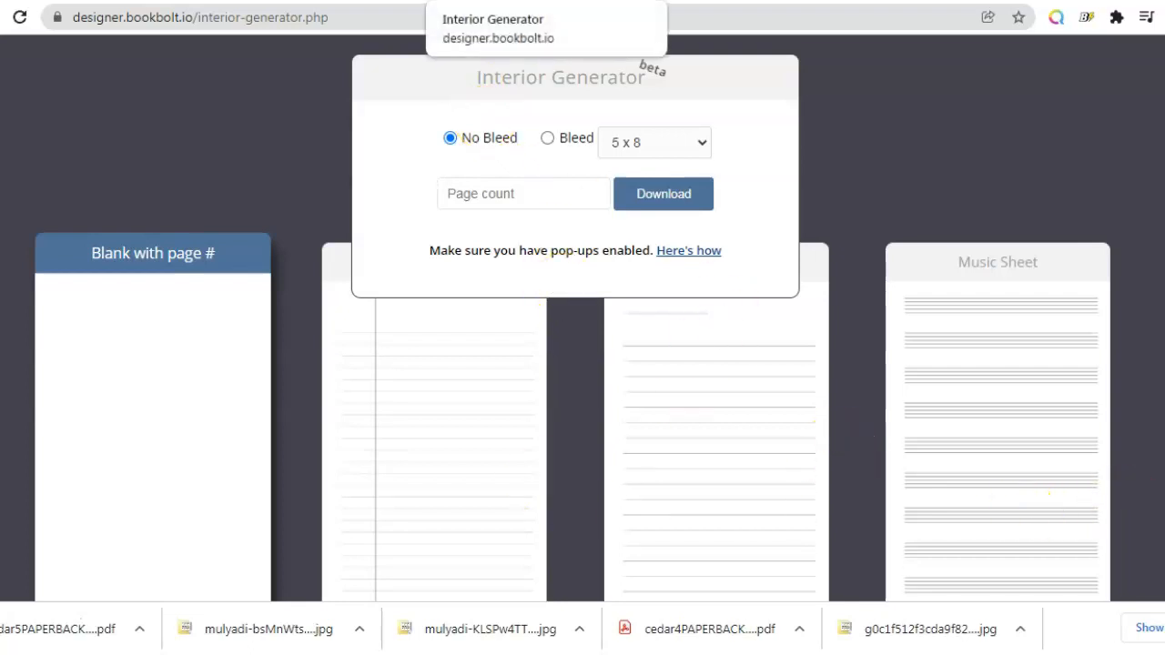
{"action": "left_click", "coordinate": [681, 1]}
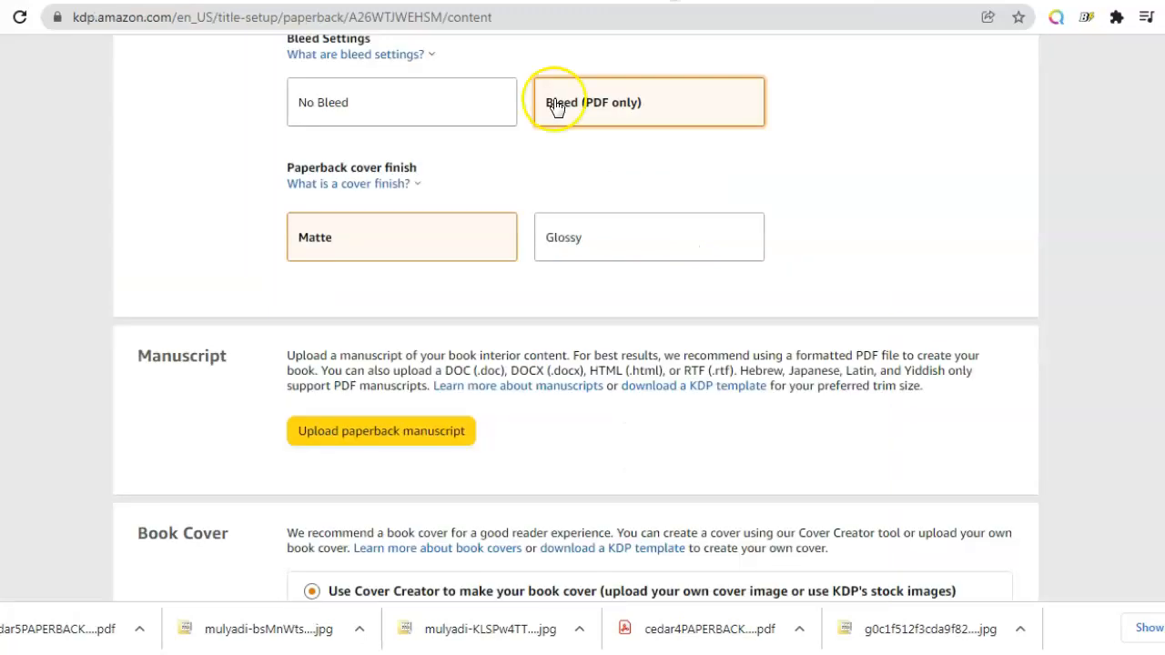
Step: Upload ComicBook1_8_5x11_150_bleed.pdf from the Desktop as the paperback manuscript
{"action": "left_click", "coordinate": [416, 433]}
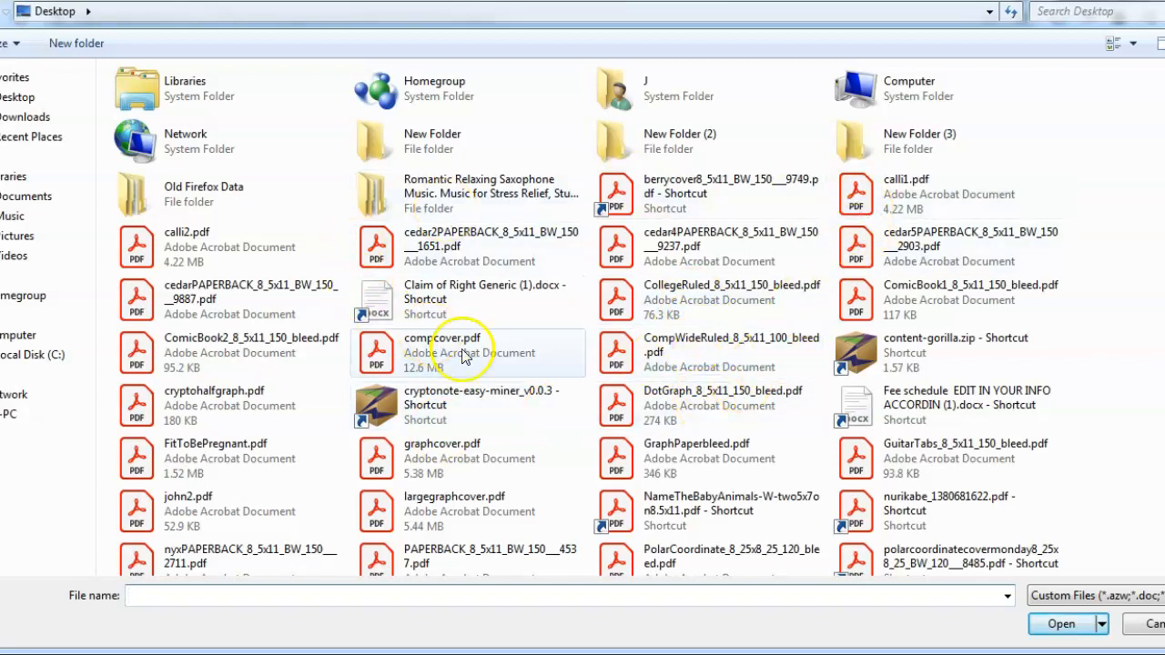
{"action": "left_click", "coordinate": [18, 97]}
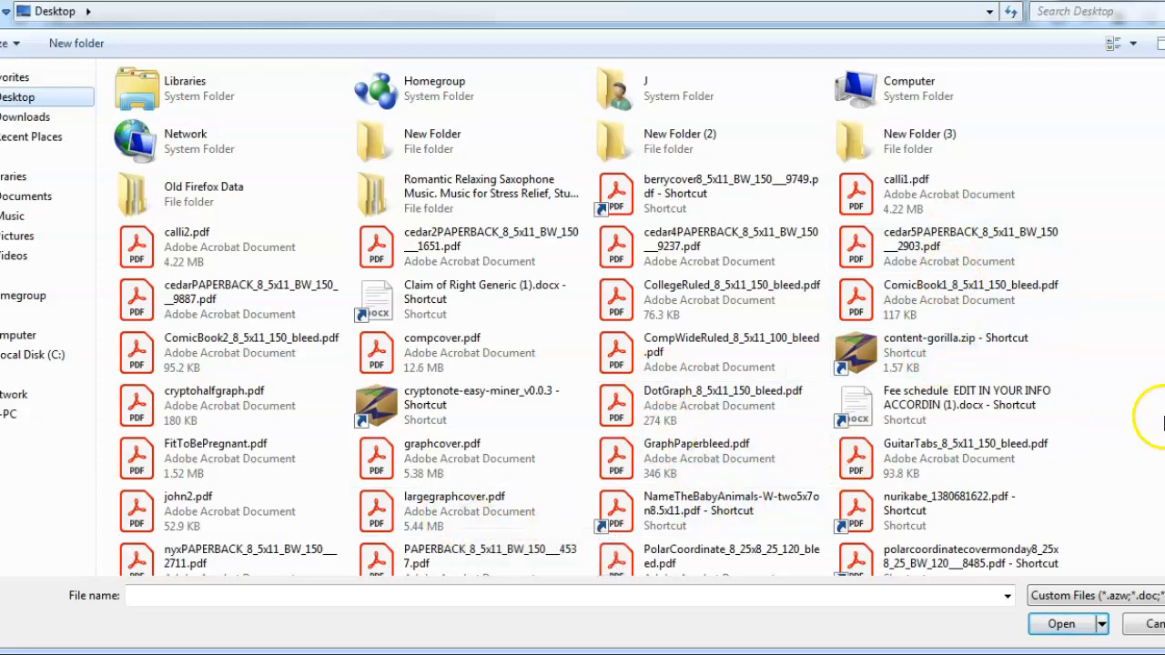
{"action": "scroll", "coordinate": [586, 318], "scroll_direction": "down", "scroll_amount": 3}
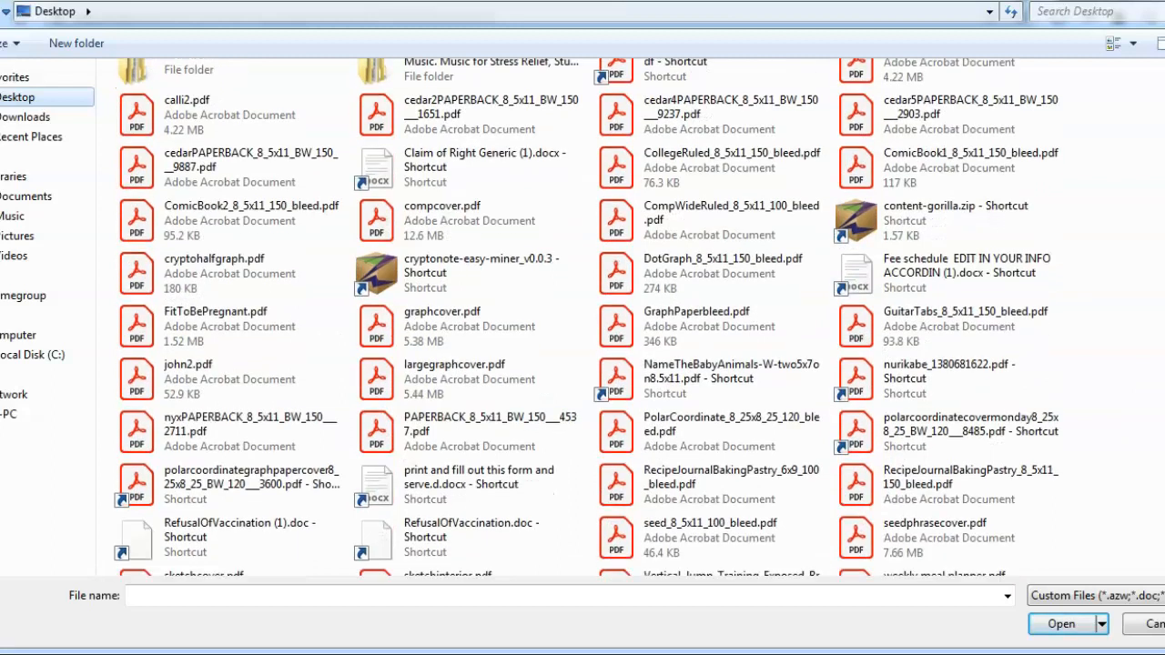
{"action": "scroll", "coordinate": [586, 318], "scroll_direction": "up", "scroll_amount": 3}
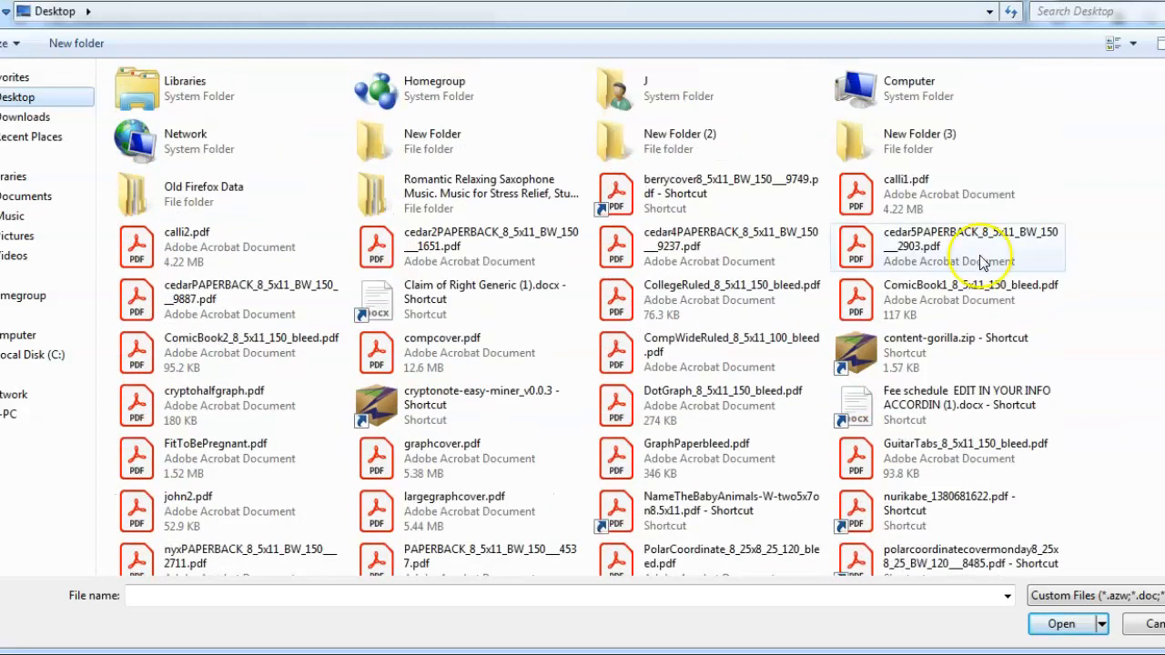
{"action": "left_click", "coordinate": [921, 302]}
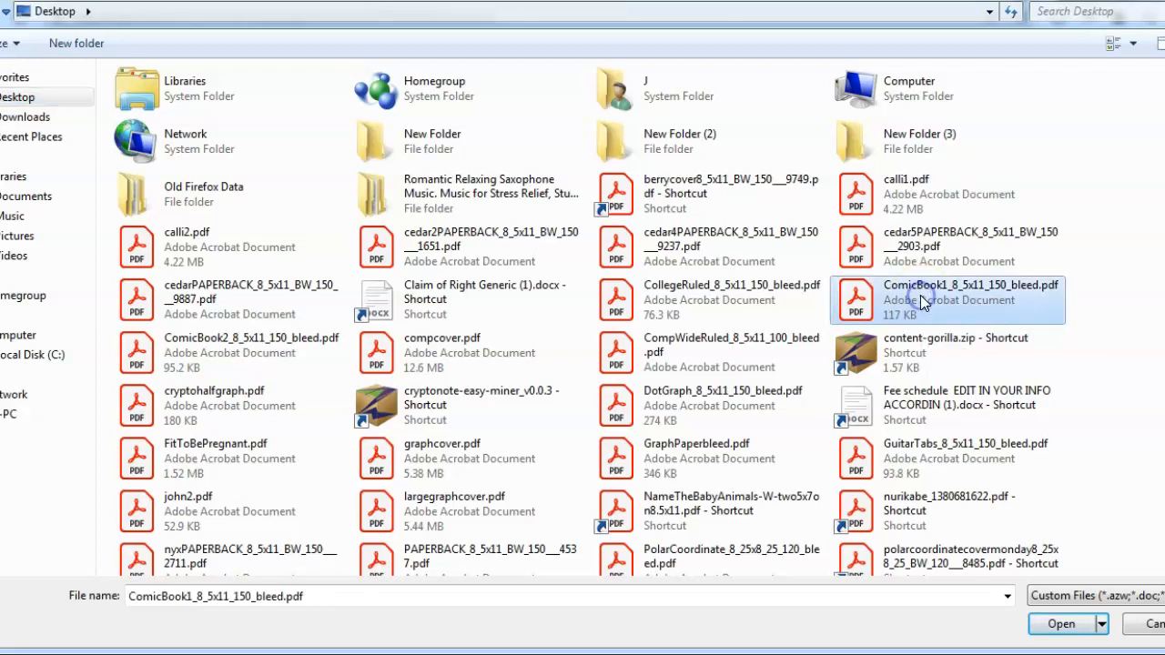
{"action": "left_click", "coordinate": [1063, 625]}
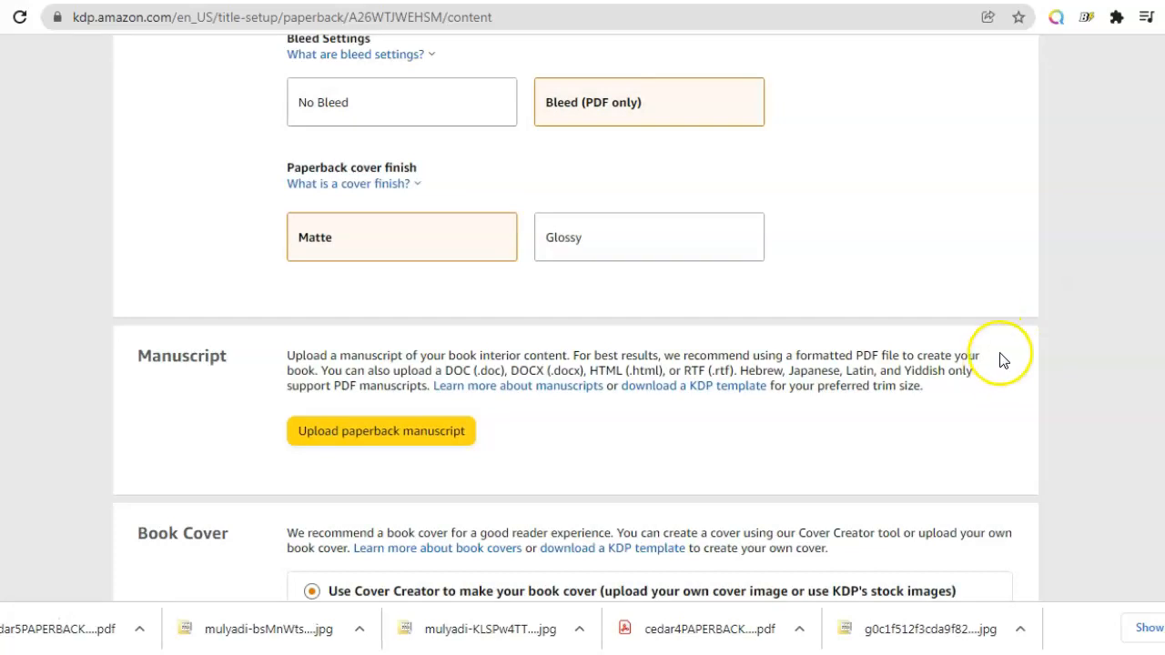
Step: Choose to upload your own print-ready cover and upload cedar5PAPERBACK_8_5x11_BW_150___2903.pdf from the Desktop
{"action": "scroll", "coordinate": [582, 327], "scroll_direction": "down", "scroll_amount": 1}
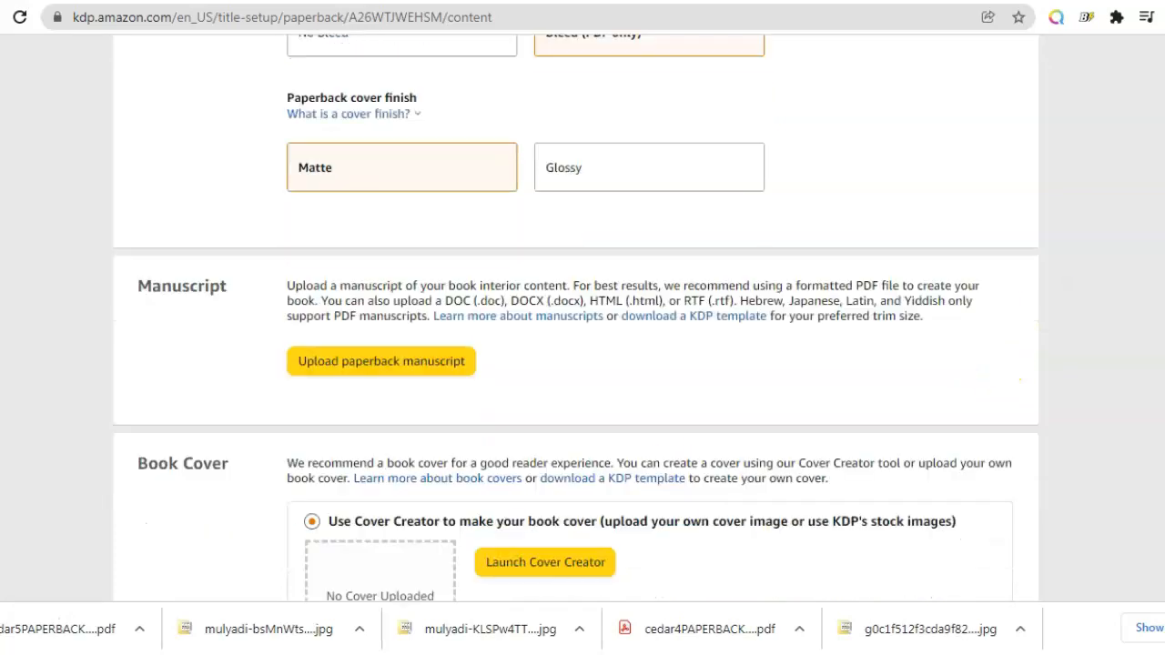
{"action": "scroll", "coordinate": [845, 330], "scroll_direction": "down", "scroll_amount": 2}
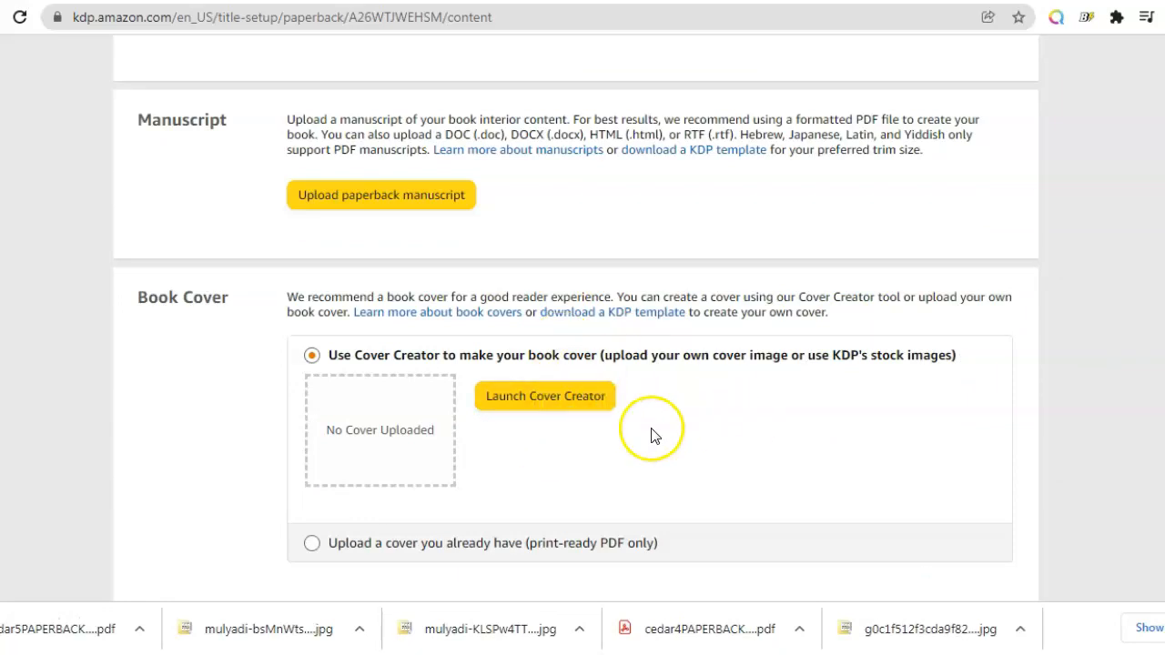
{"action": "scroll", "coordinate": [576, 317], "scroll_direction": "down", "scroll_amount": 1}
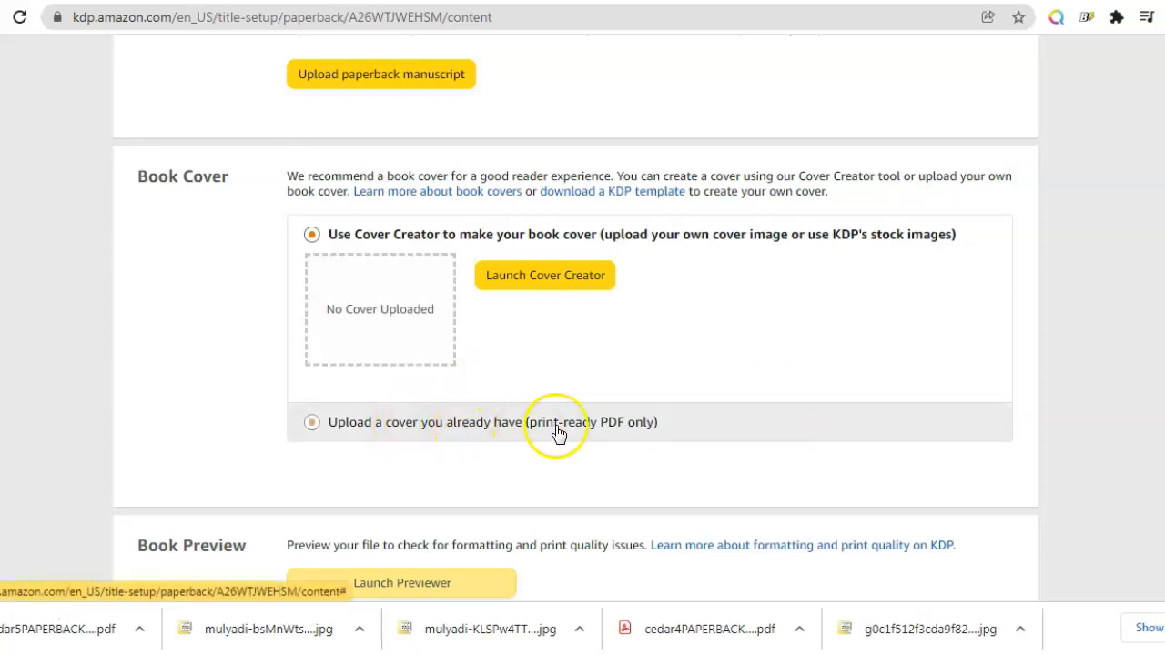
{"action": "left_click", "coordinate": [315, 424]}
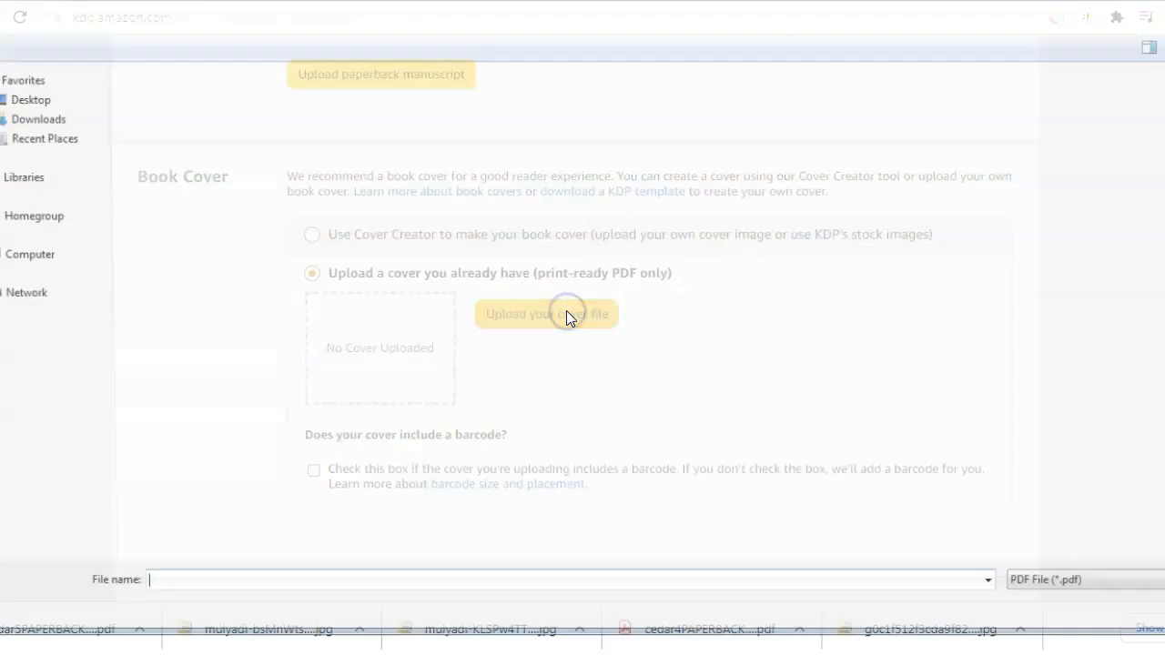
{"action": "left_click", "coordinate": [321, 295]}
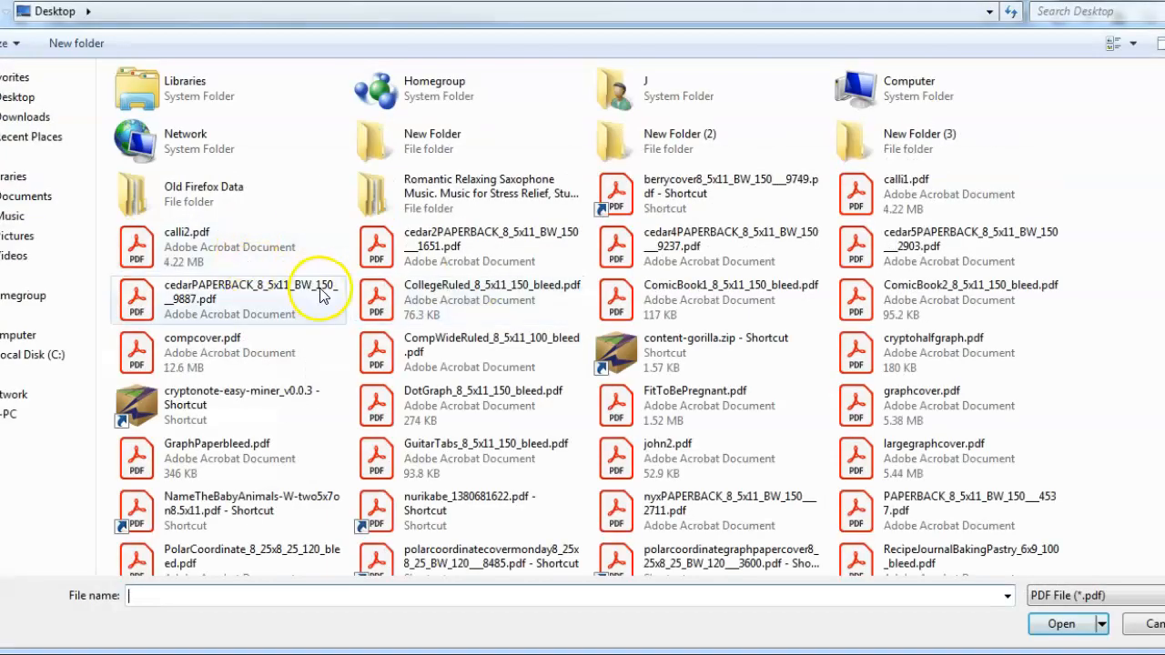
{"action": "left_click", "coordinate": [924, 239]}
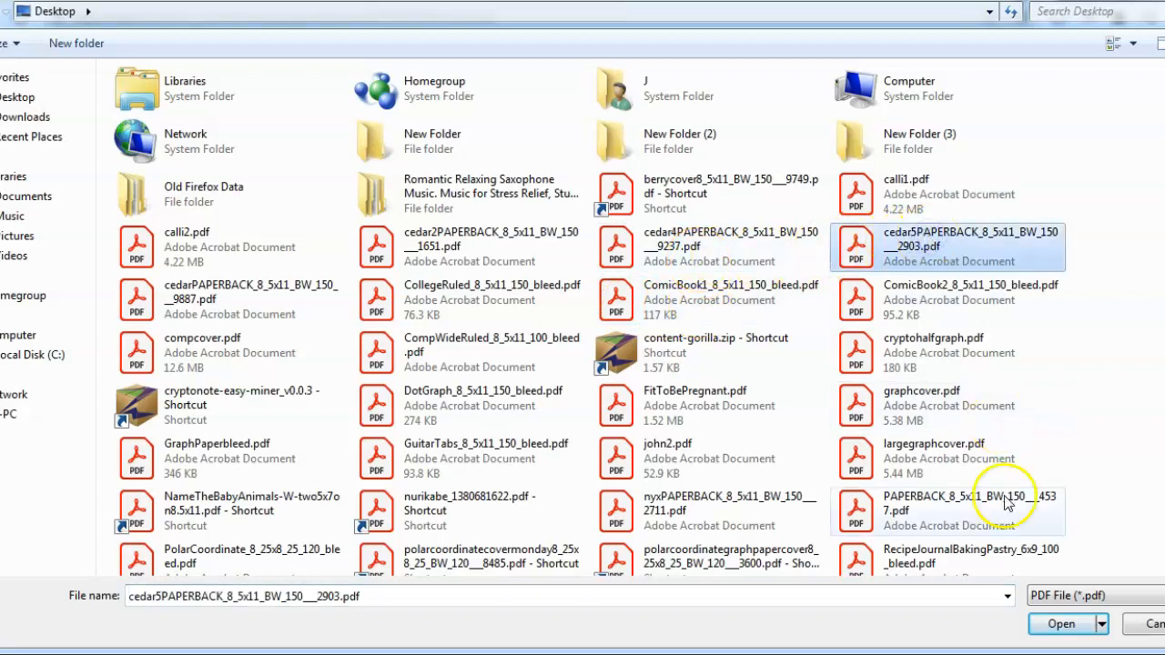
{"action": "left_click", "coordinate": [1056, 625]}
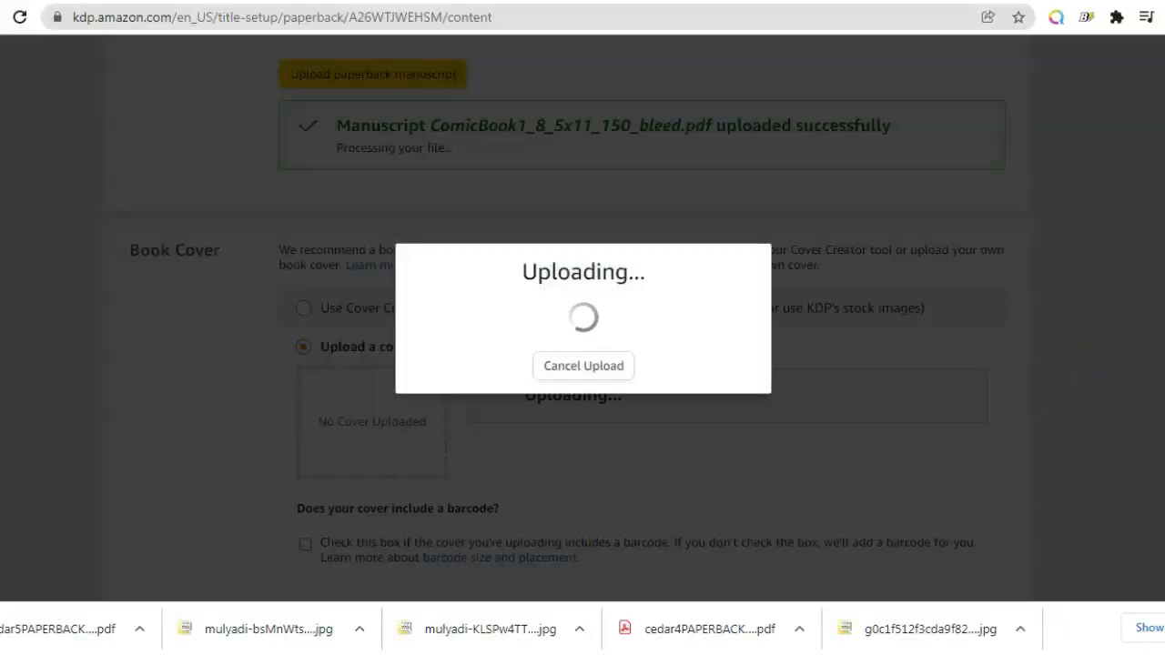
Step: Launch the Print Previewer for the uploaded manuscript and cover, and approve the proof
{"action": "scroll", "coordinate": [582, 310], "scroll_direction": "down", "scroll_amount": 3}
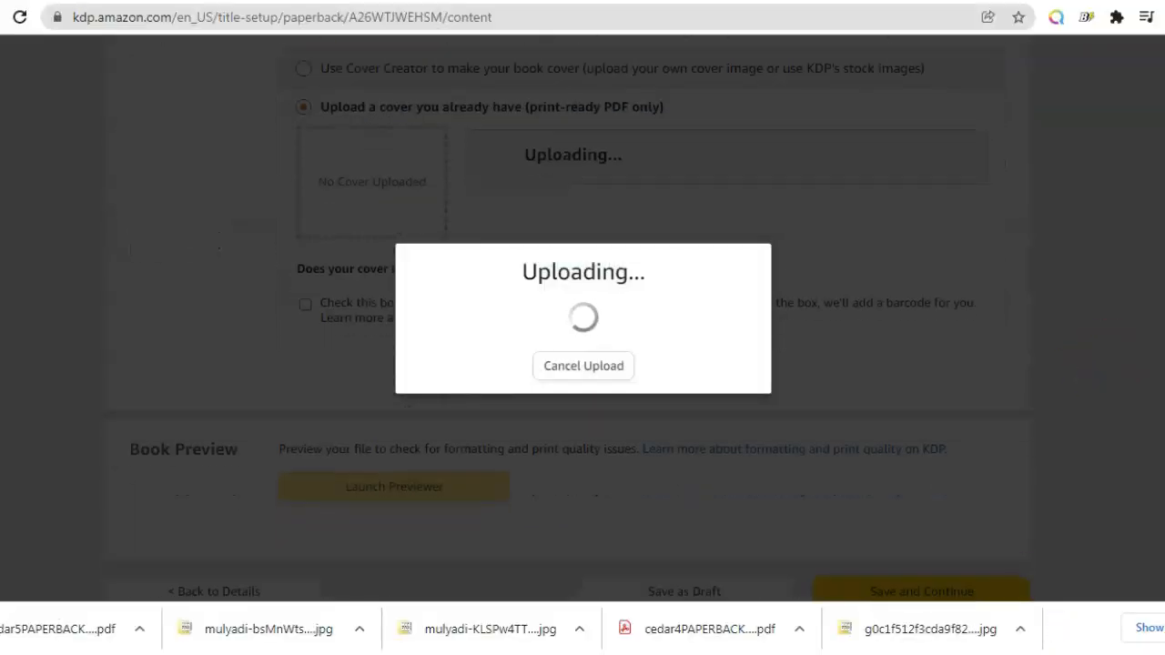
{"action": "scroll", "coordinate": [583, 319], "scroll_direction": "down", "scroll_amount": 1}
{"action": "scroll", "coordinate": [583, 319], "scroll_direction": "up", "scroll_amount": 1}
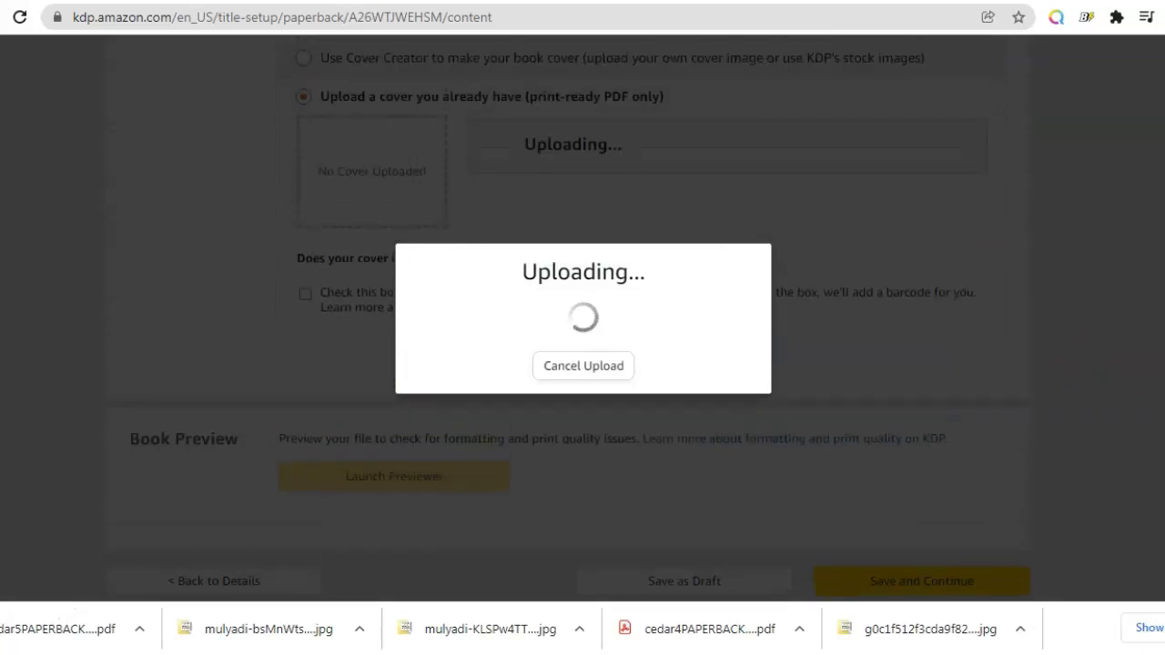
{"action": "scroll", "coordinate": [1095, 464], "scroll_direction": "down", "scroll_amount": 1}
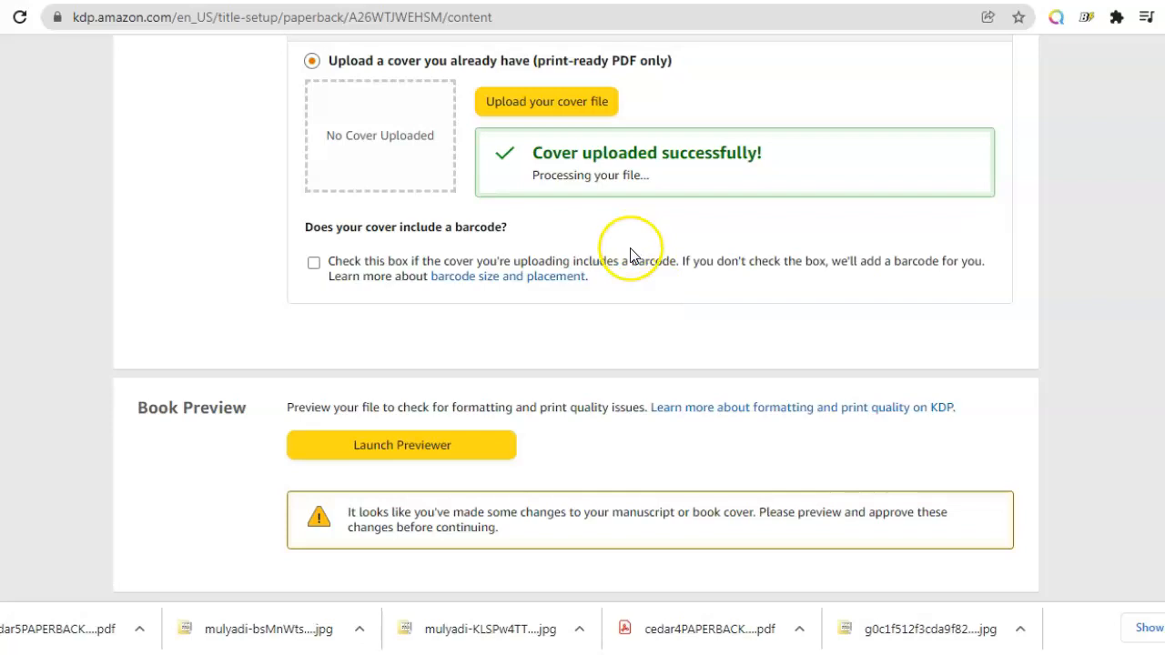
{"action": "scroll", "coordinate": [838, 238], "scroll_direction": "up", "scroll_amount": 4}
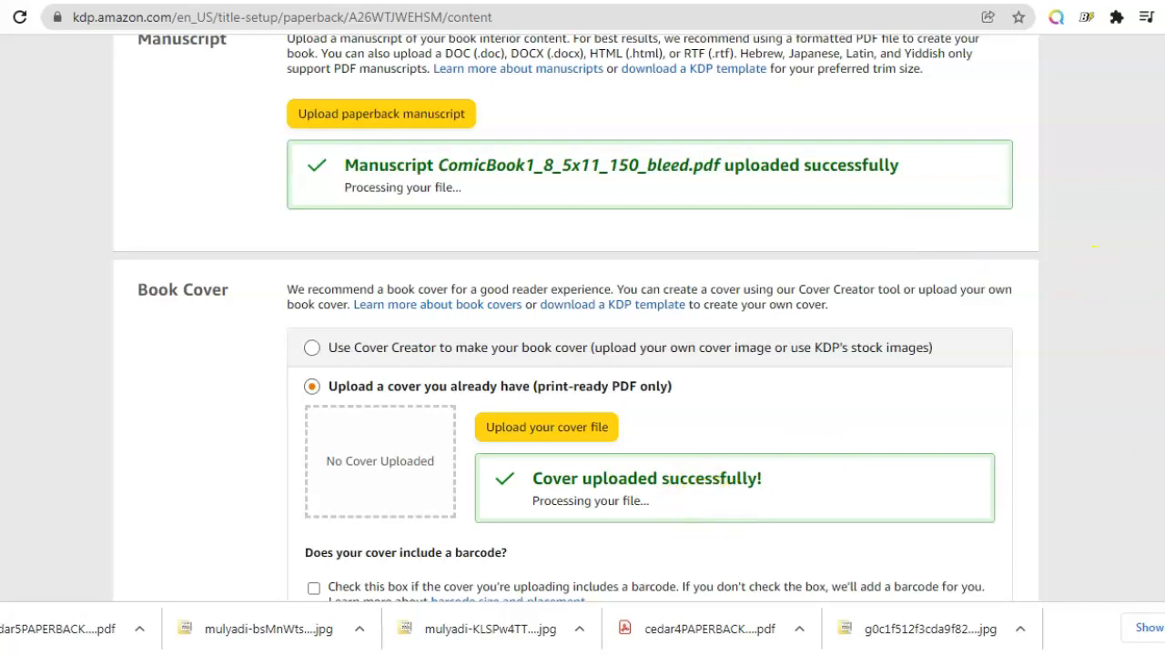
{"action": "scroll", "coordinate": [575, 318], "scroll_direction": "down", "scroll_amount": 5}
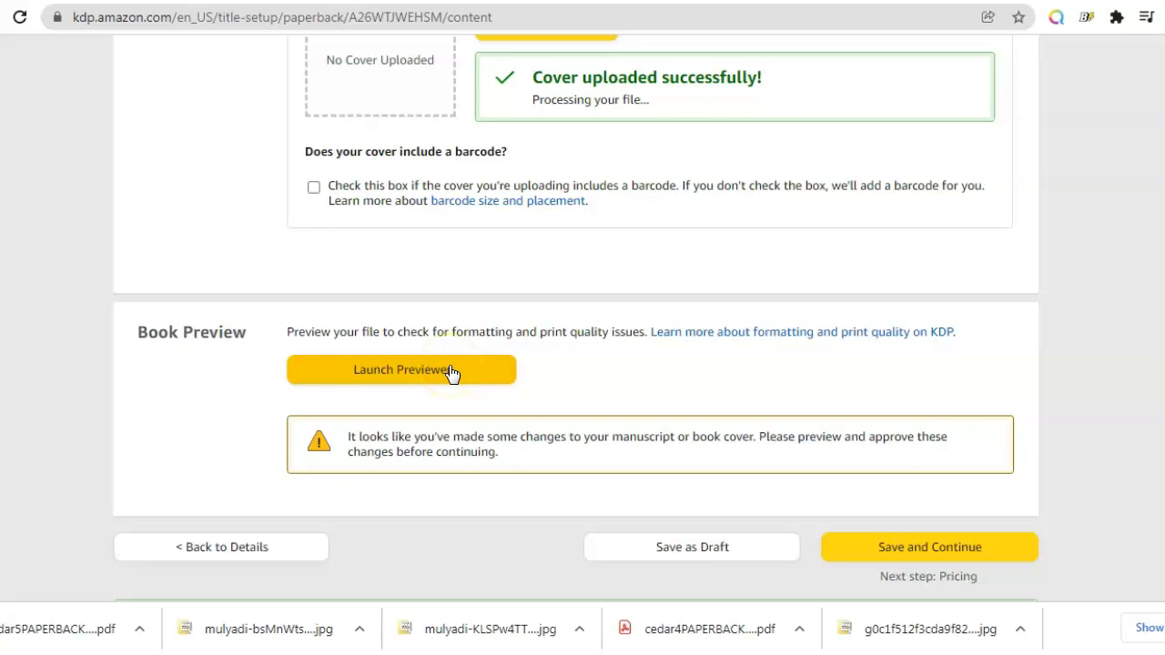
{"action": "left_click", "coordinate": [460, 376]}
{"action": "left_click", "coordinate": [483, 375]}
{"action": "left_click", "coordinate": [484, 371]}
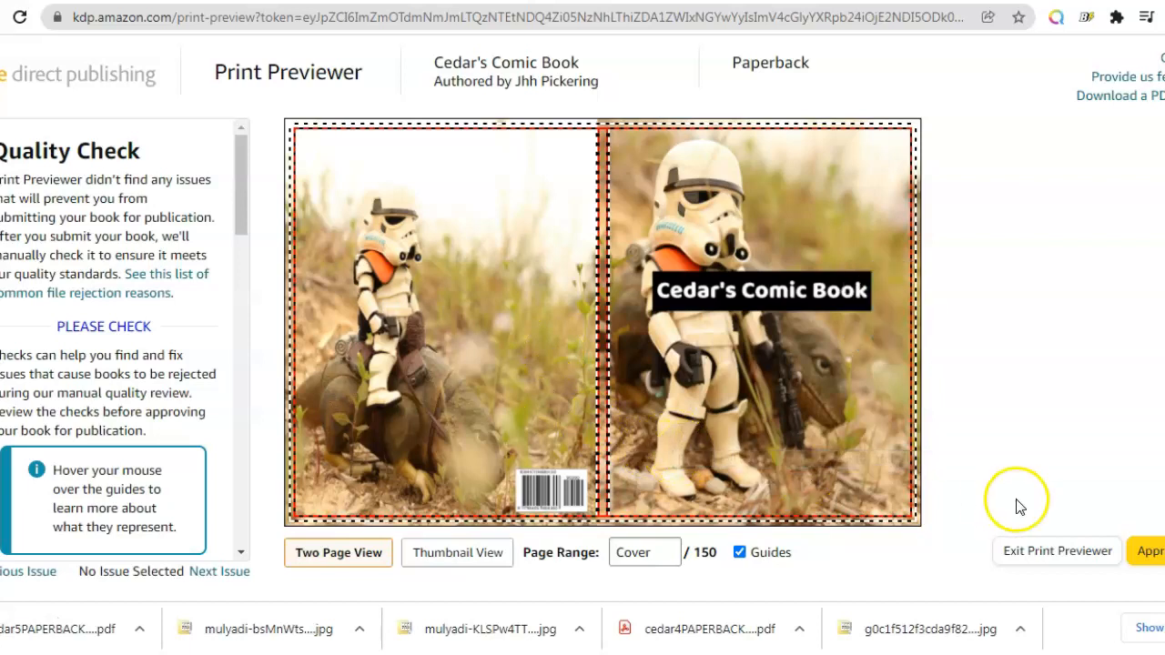
{"action": "left_click", "coordinate": [1146, 555]}
{"action": "left_click", "coordinate": [1044, 557]}
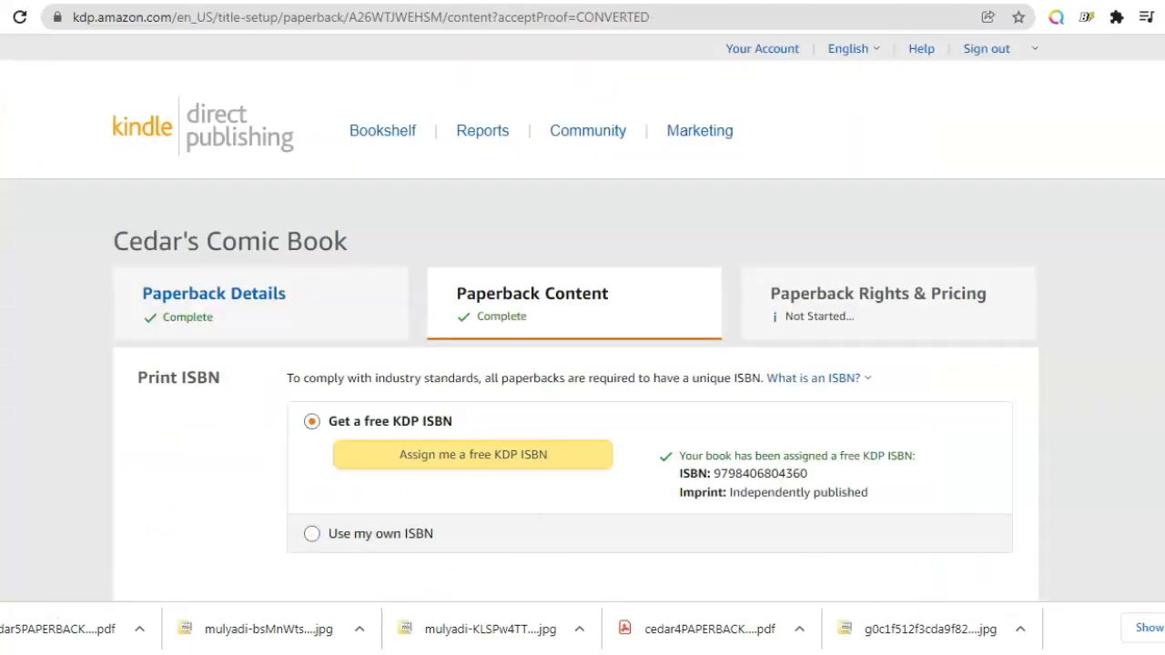
Step: Save the paperback content page and continue to rights and pricing
{"action": "scroll", "coordinate": [575, 364], "scroll_direction": "down", "scroll_amount": 15}
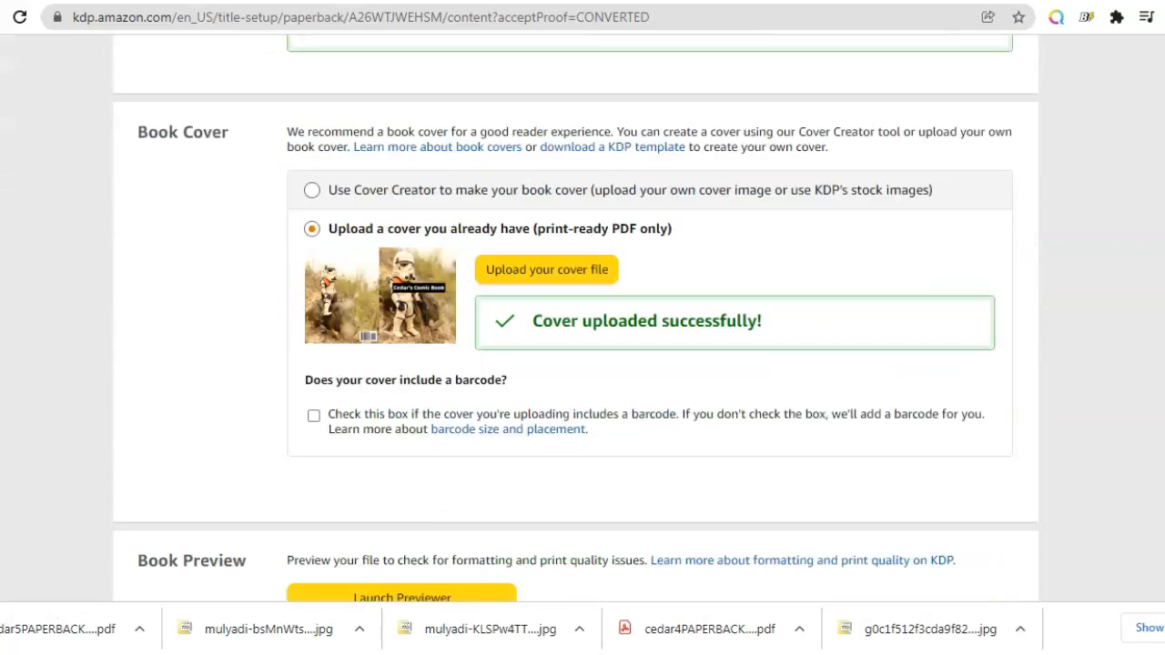
{"action": "scroll", "coordinate": [575, 364], "scroll_direction": "down", "scroll_amount": 8}
{"action": "left_click", "coordinate": [994, 375]}
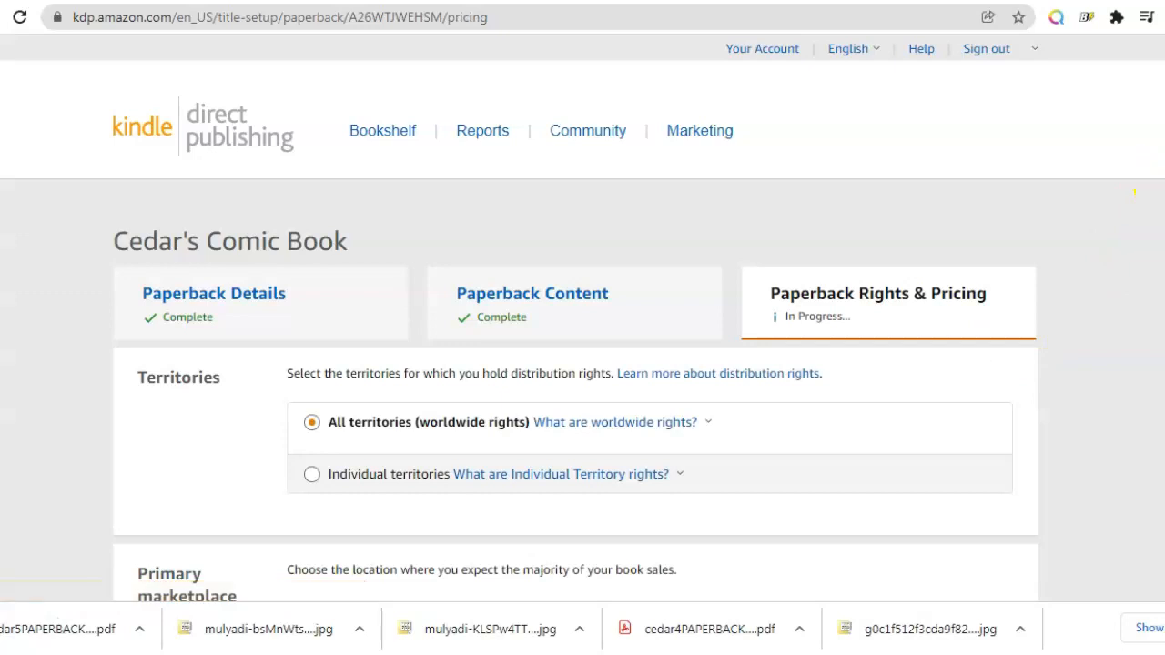
Step: Set the Amazon.com list price of the paperback to 5.99 USD
{"action": "scroll", "coordinate": [466, 291], "scroll_direction": "down", "scroll_amount": 5}
{"action": "left_click", "coordinate": [466, 289]}
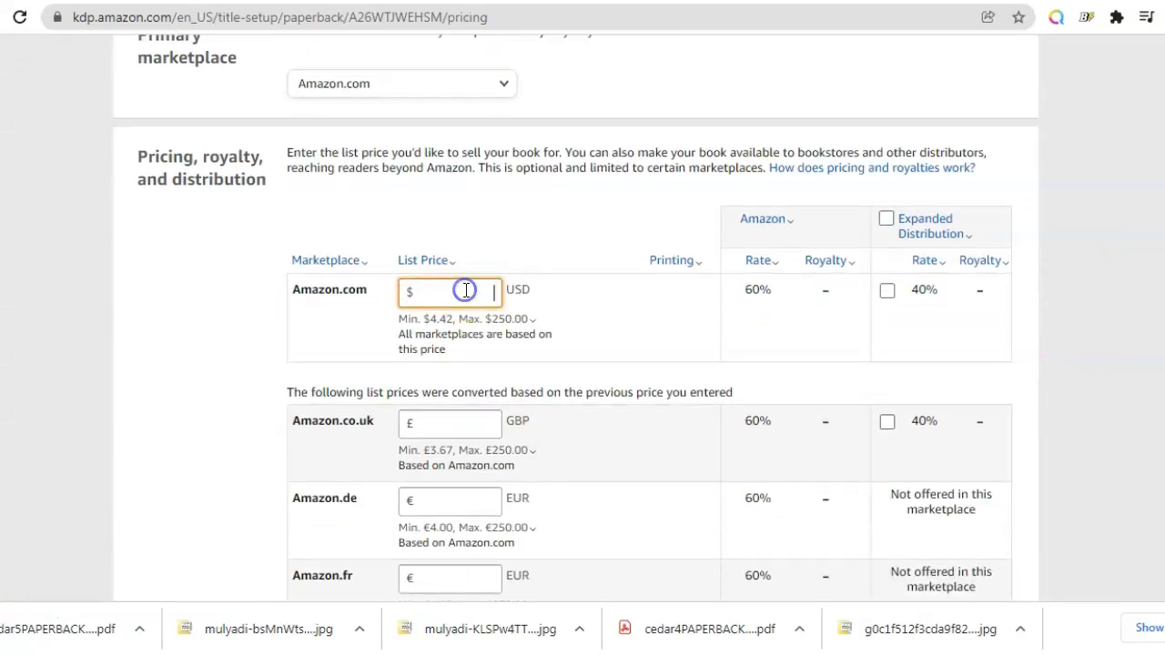
{"action": "type", "text": "5.99"}
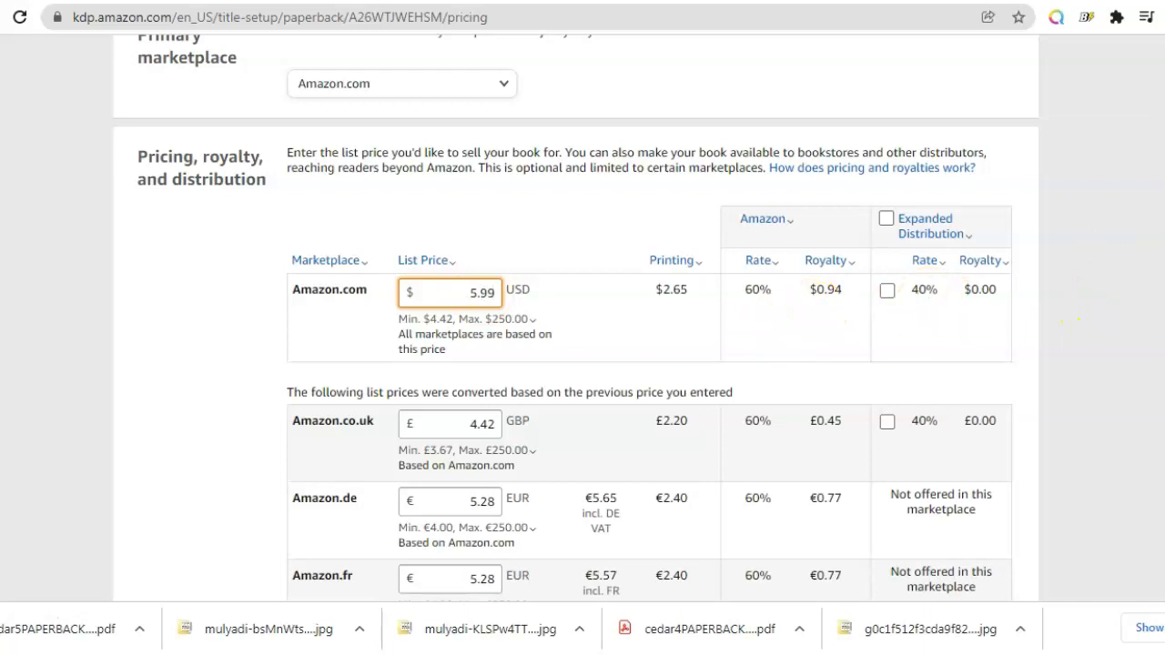
Step: Try to publish the paperback and re-check the 5.99 USD Amazon.com list price
{"action": "scroll", "coordinate": [1072, 320], "scroll_direction": "down", "scroll_amount": 3}
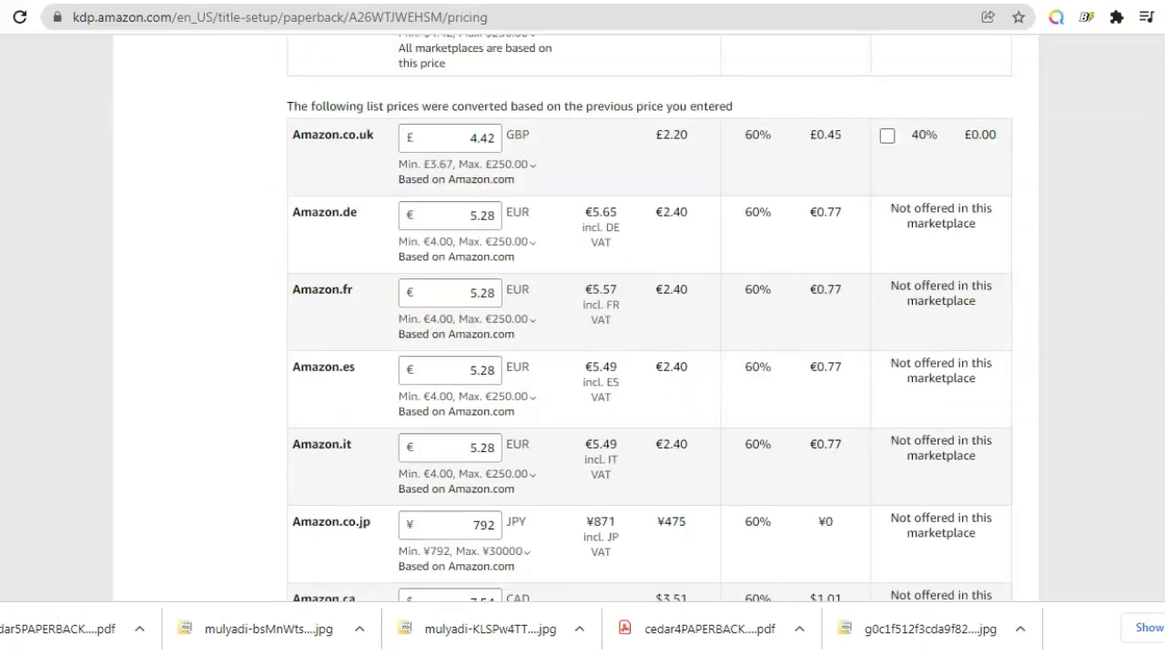
{"action": "scroll", "coordinate": [650, 319], "scroll_direction": "down", "scroll_amount": 4}
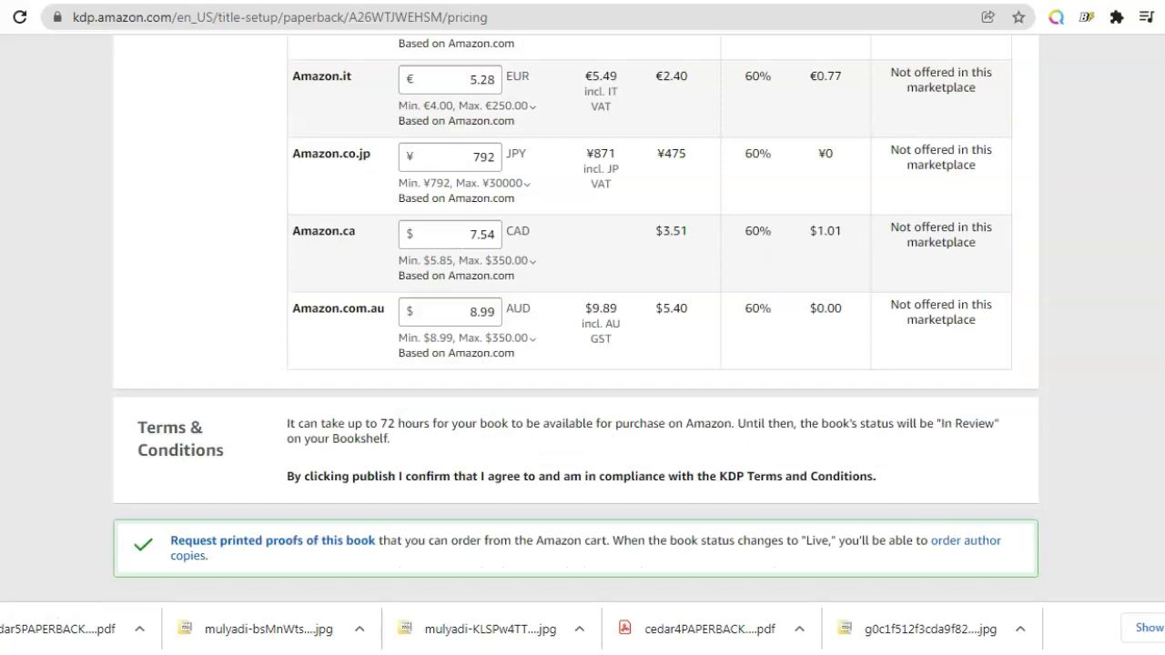
{"action": "scroll", "coordinate": [583, 319], "scroll_direction": "down", "scroll_amount": 3}
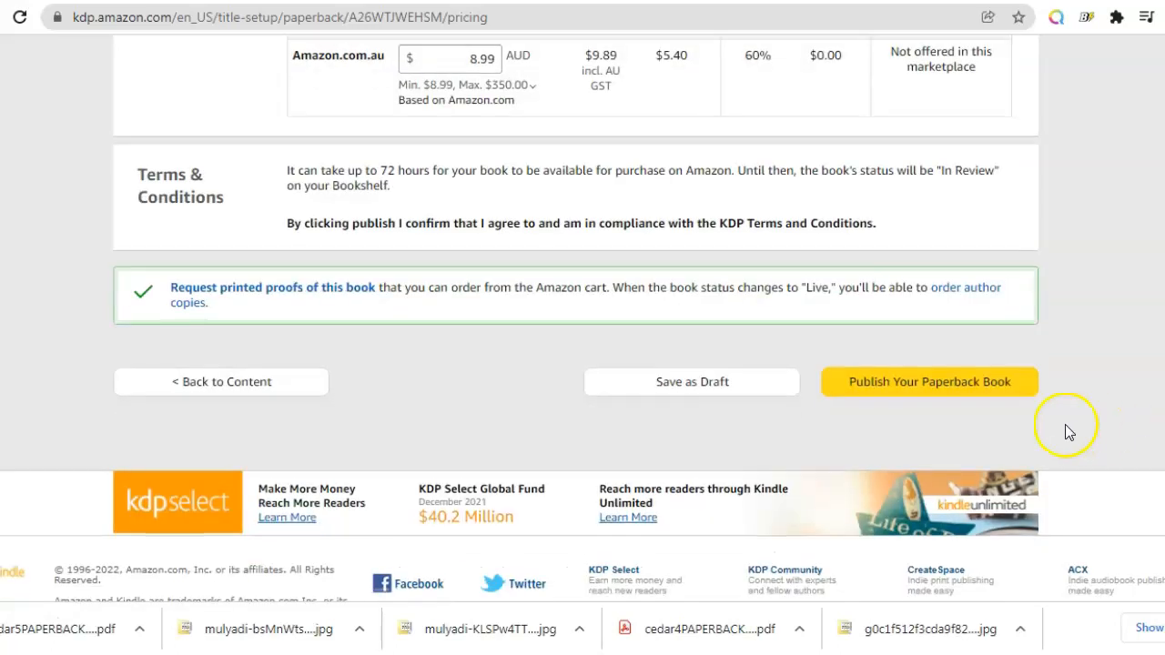
{"action": "left_click", "coordinate": [981, 386]}
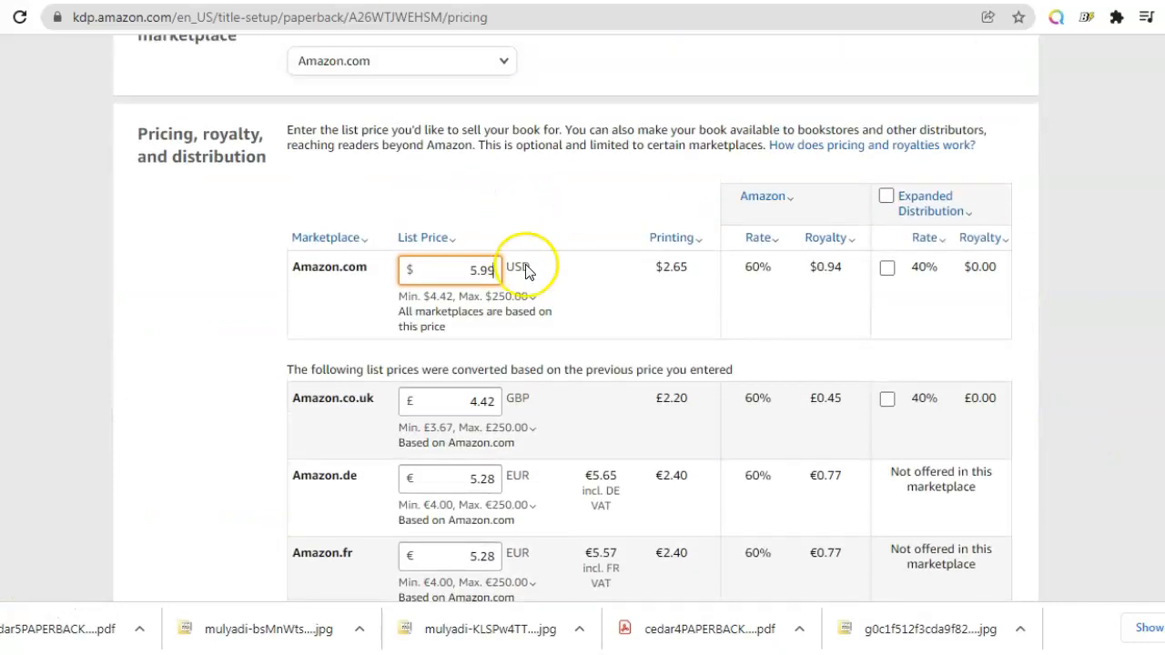
{"action": "left_click", "coordinate": [497, 275]}
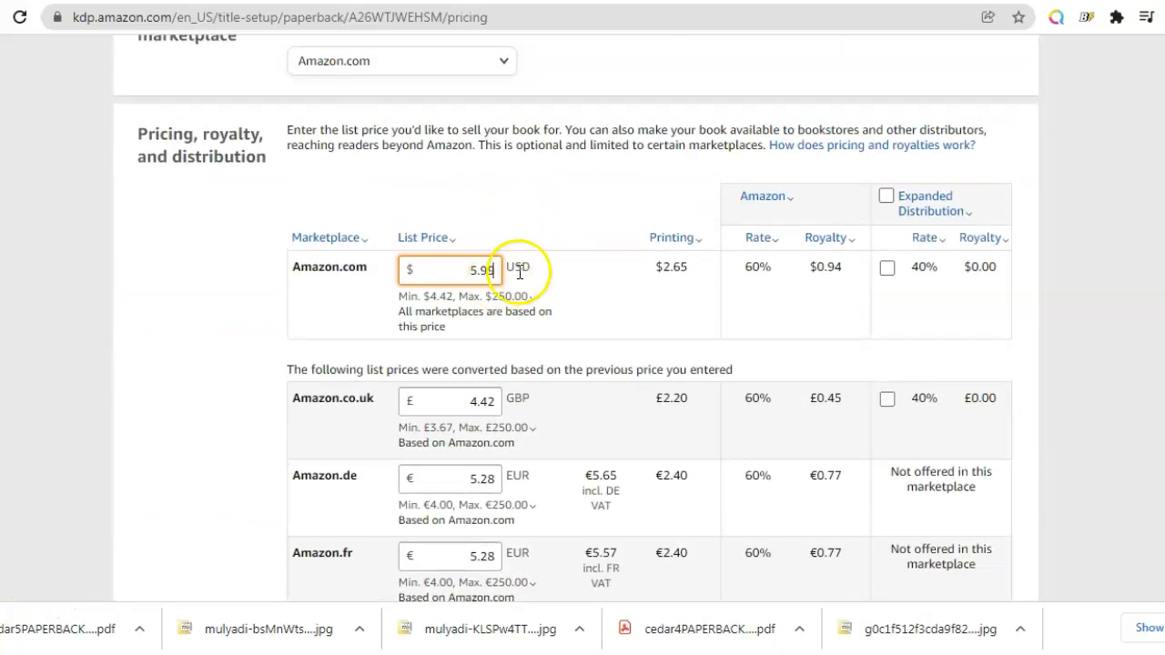
{"action": "key", "text": "BackSpace"}
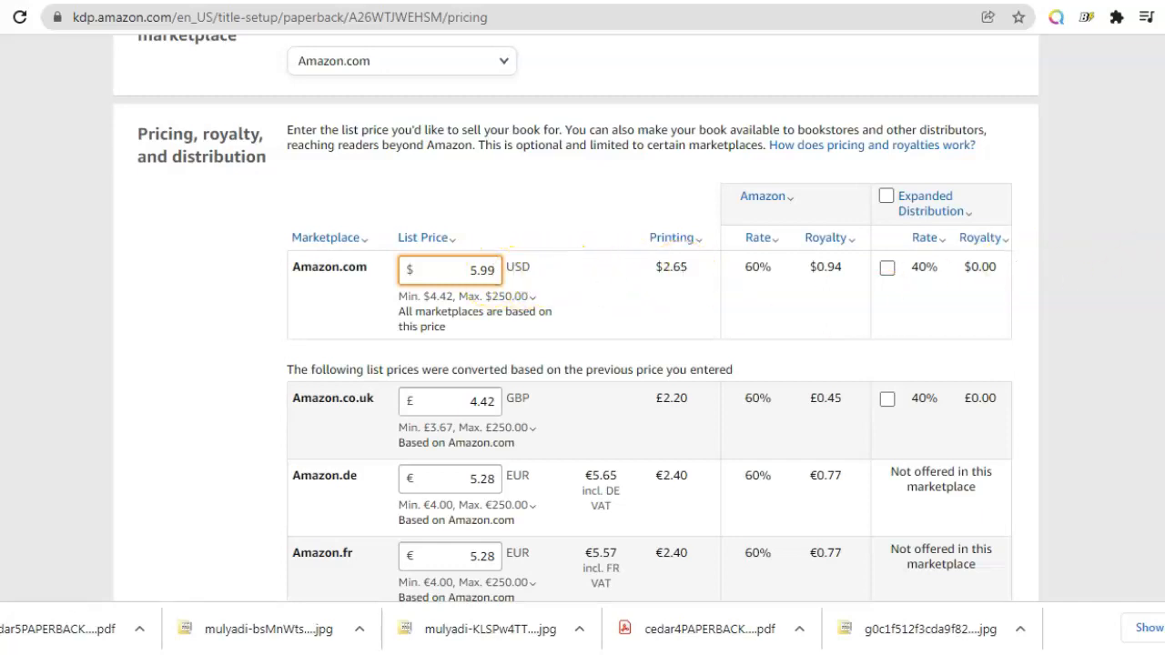
Step: Publish the paperback book from the rights and pricing page
{"action": "scroll", "coordinate": [582, 319], "scroll_direction": "down", "scroll_amount": 9}
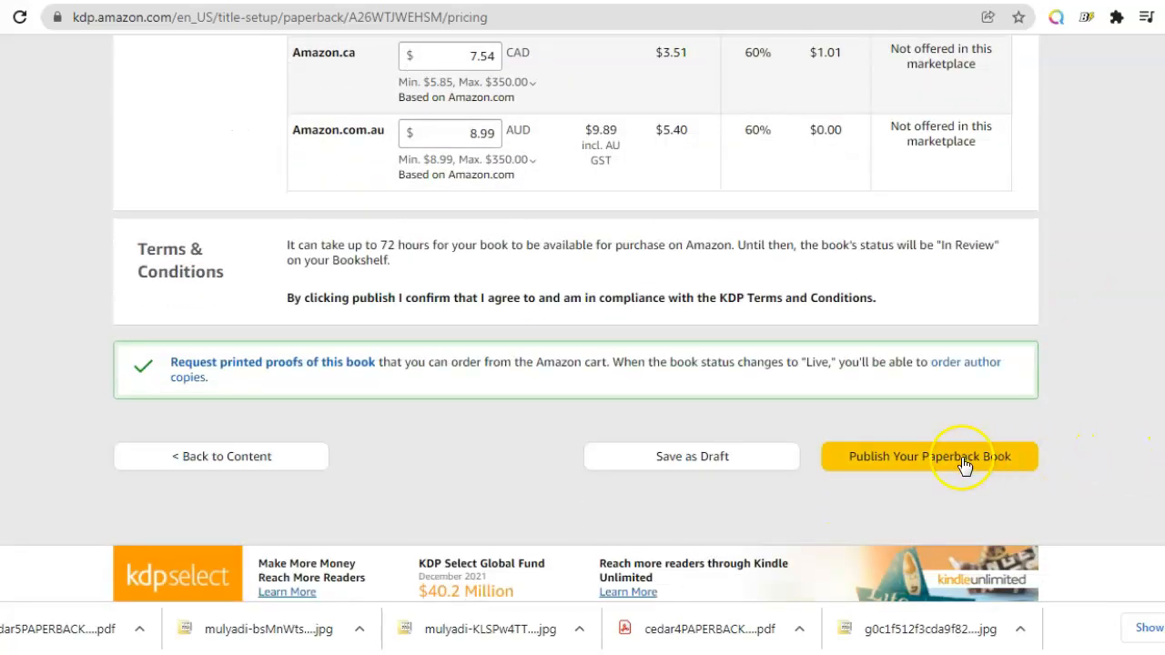
{"action": "scroll", "coordinate": [582, 319], "scroll_direction": "up", "scroll_amount": 13}
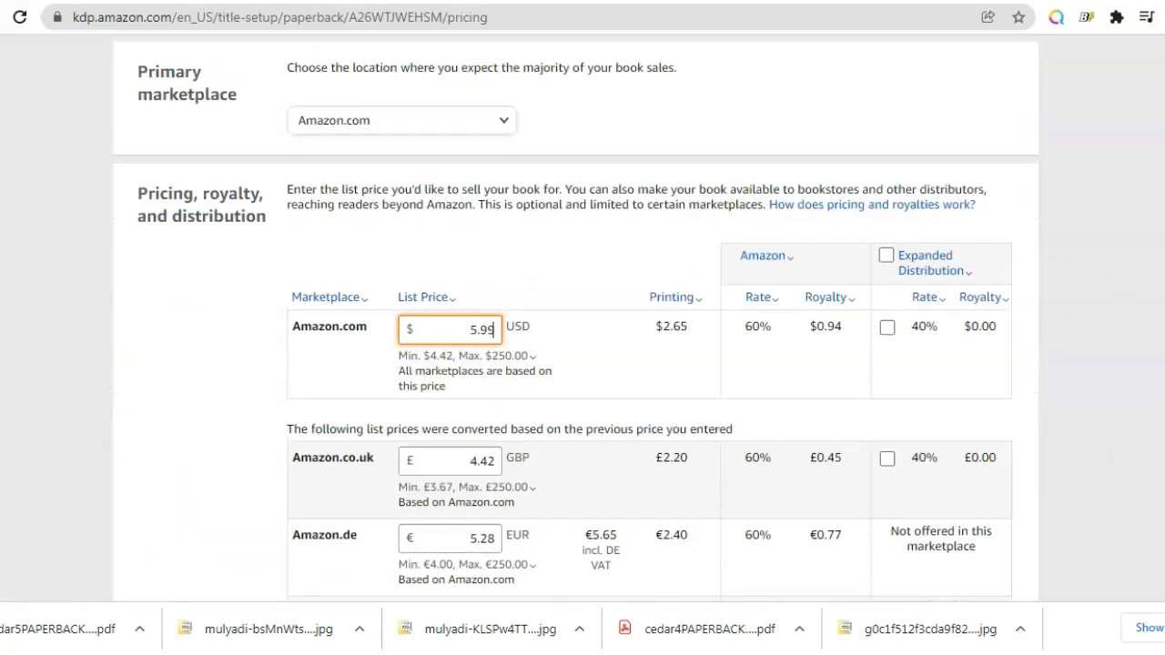
{"action": "scroll", "coordinate": [583, 319], "scroll_direction": "down", "scroll_amount": 6}
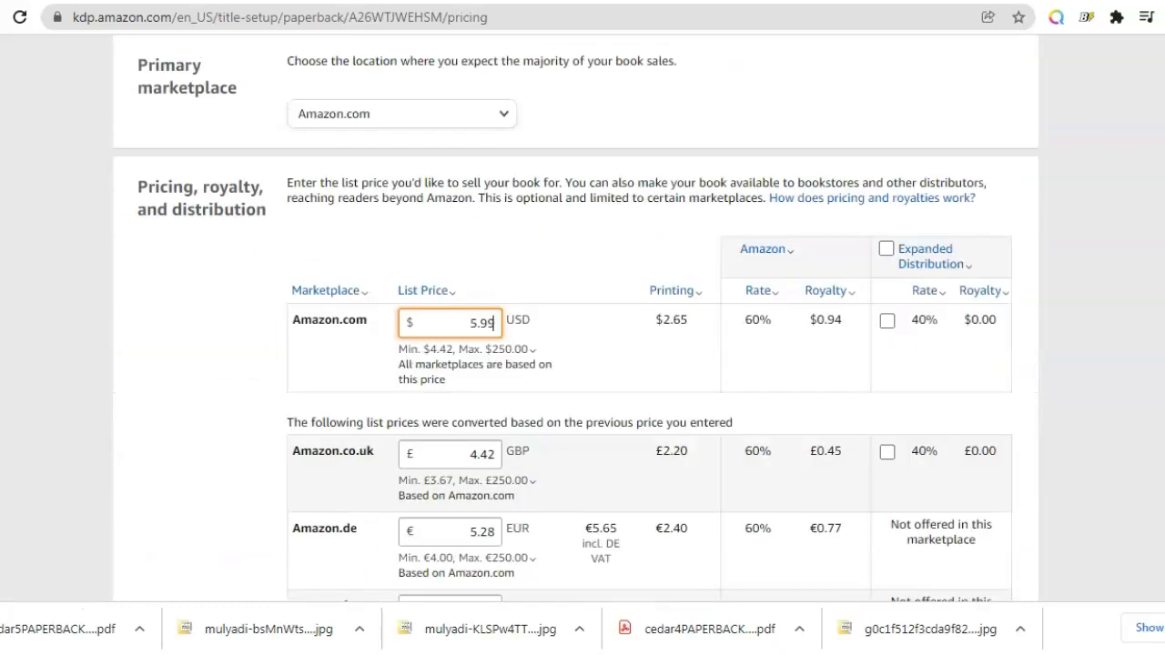
{"action": "scroll", "coordinate": [582, 319], "scroll_direction": "down", "scroll_amount": 5}
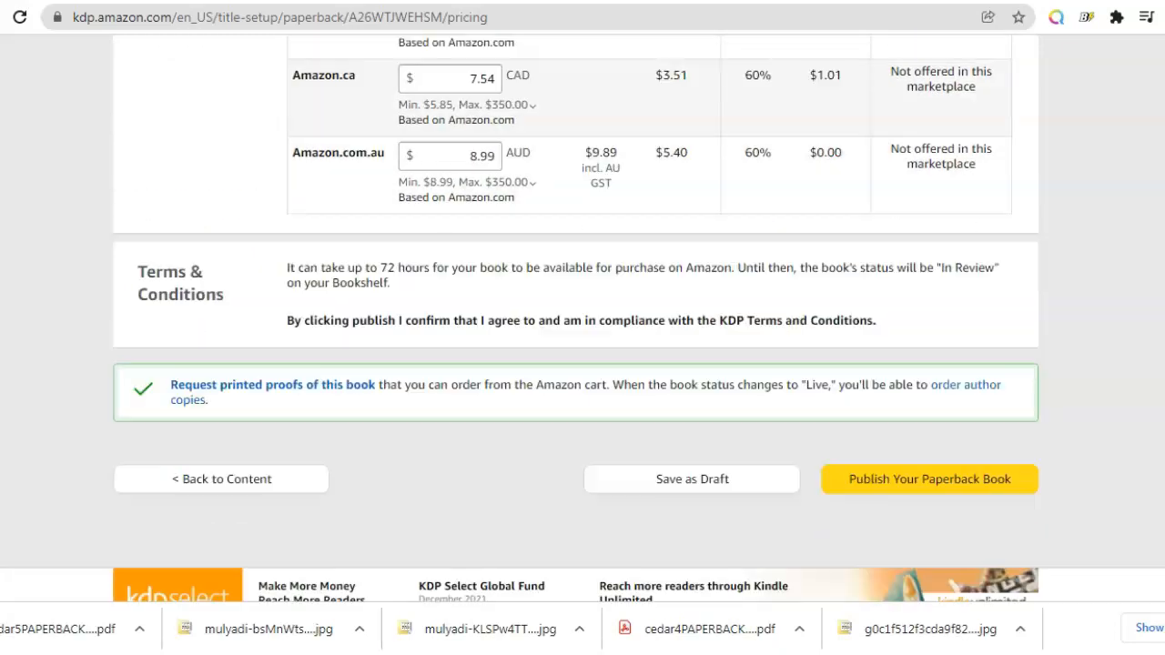
{"action": "left_click", "coordinate": [956, 481]}
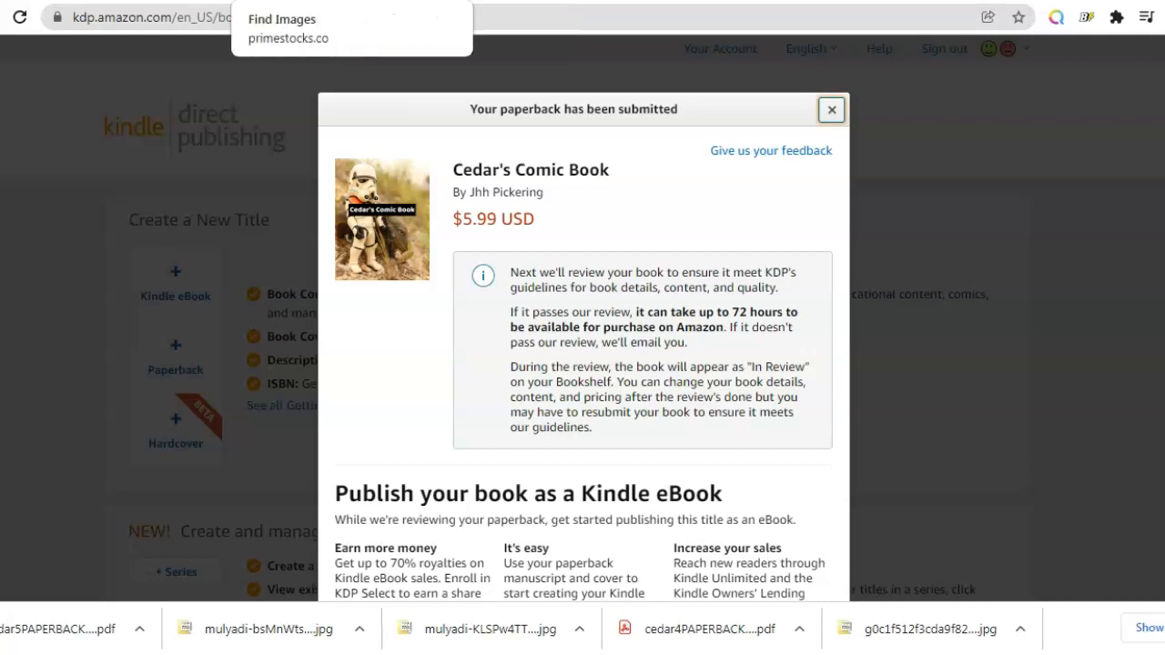
Step: Look through the open Book Bolt, Chrome Web Store, Book Bolt Lister and cover PDF tabs
{"action": "left_click", "coordinate": [300, 1]}
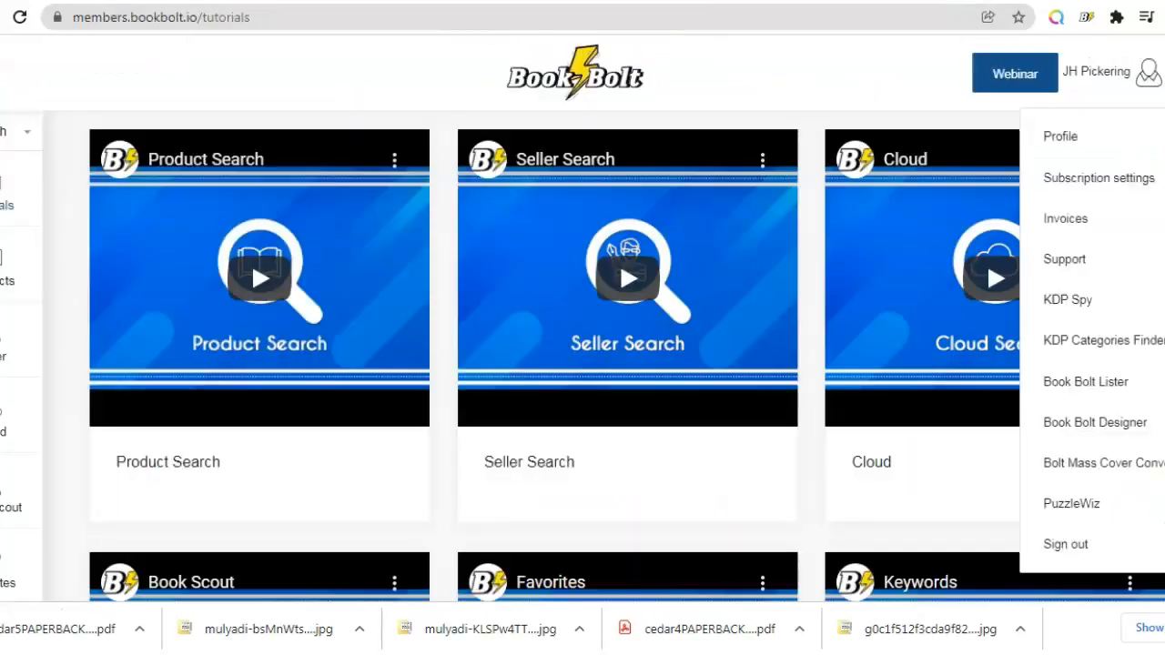
{"action": "left_click", "coordinate": [890, 91]}
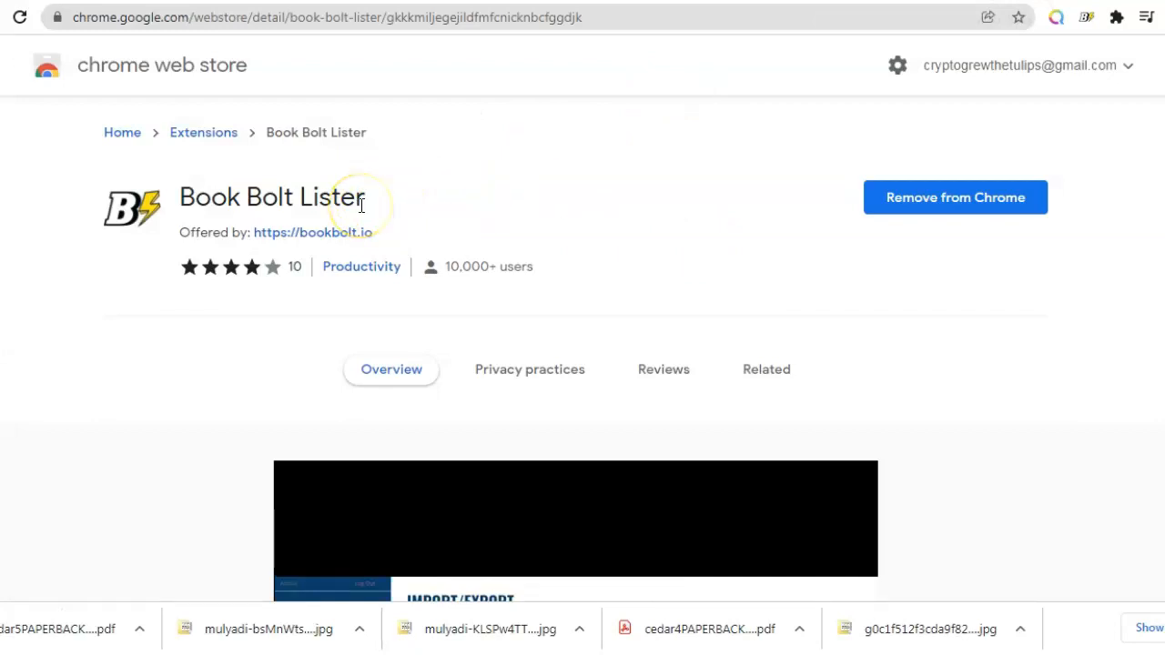
{"action": "left_click", "coordinate": [865, 0]}
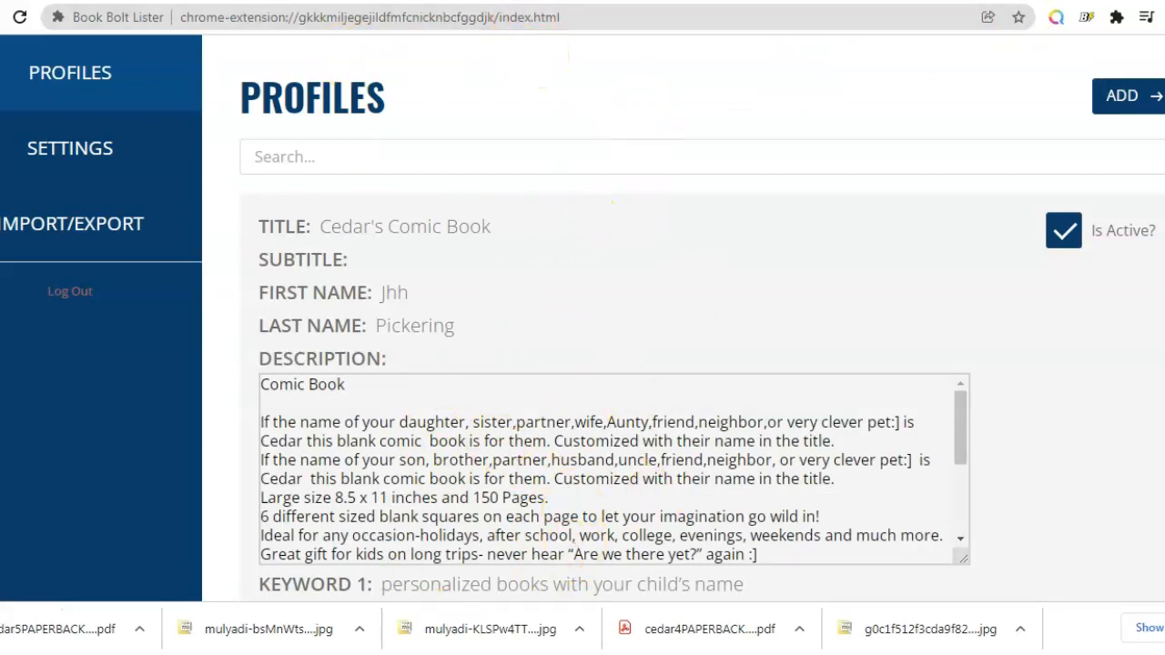
{"action": "left_click", "coordinate": [546, 2]}
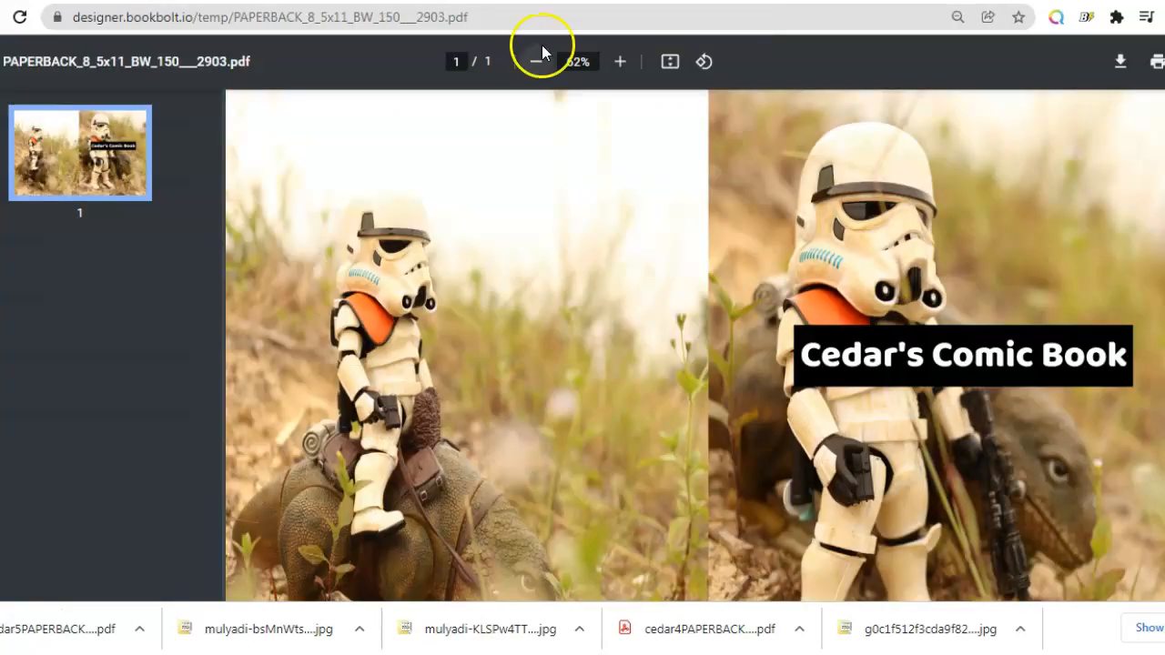